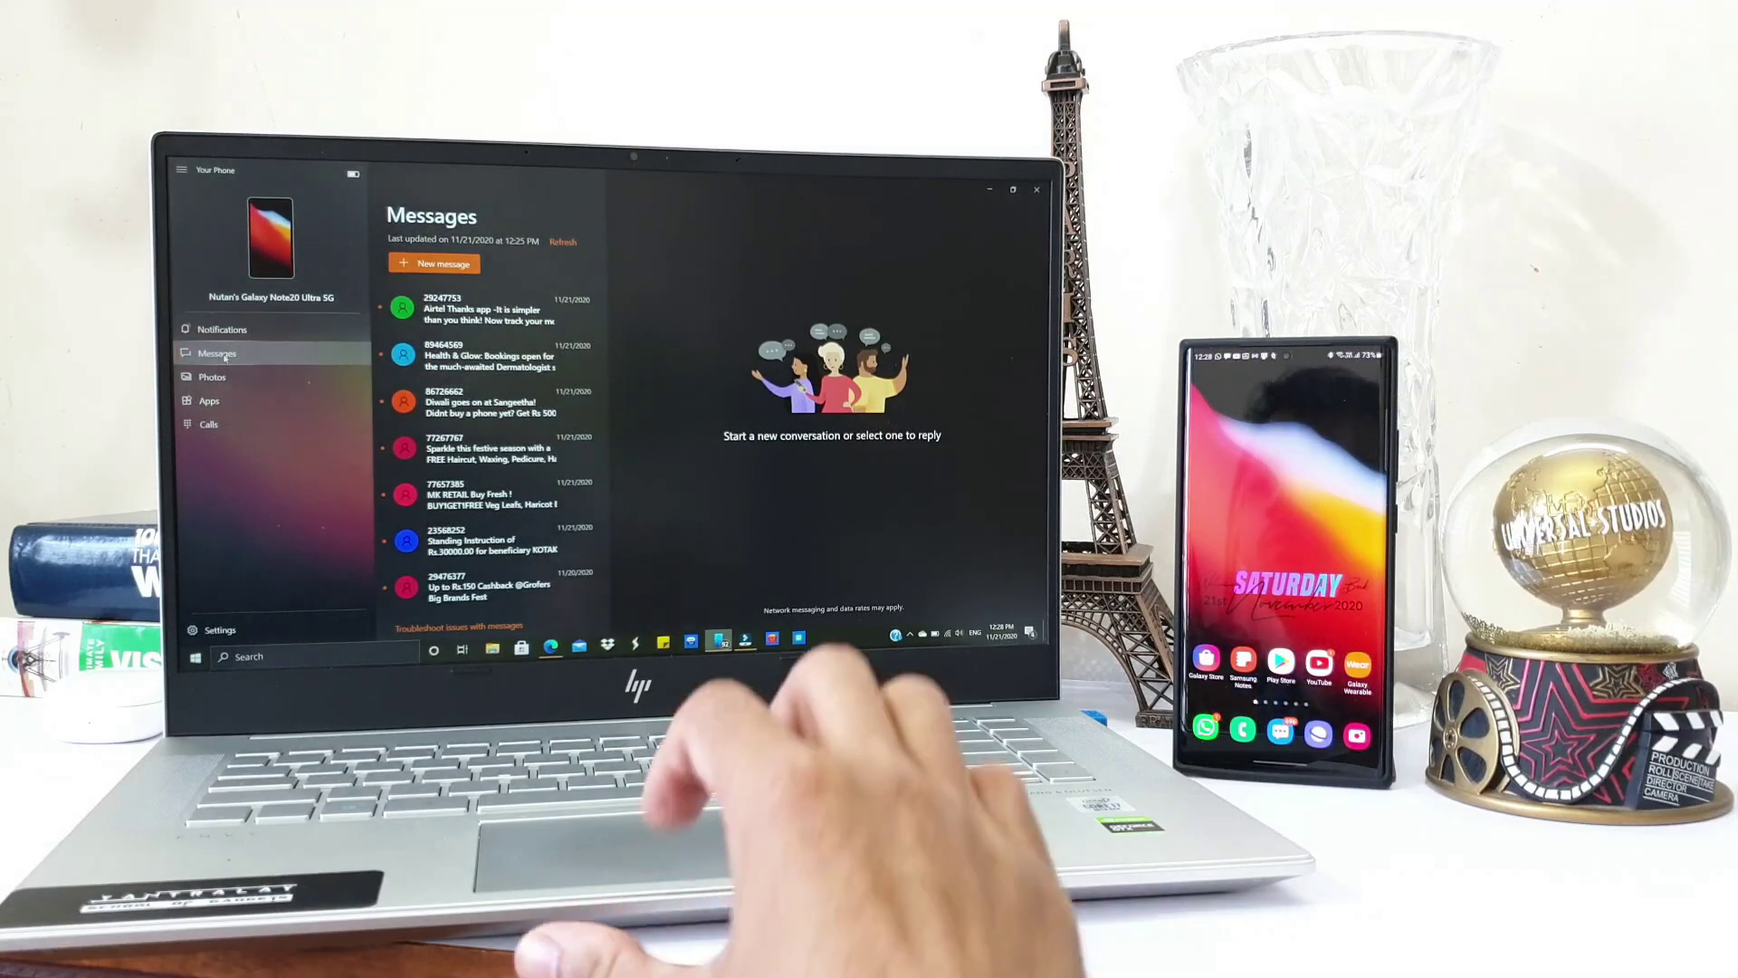
- Switch to the phone's Apps list and scroll through the All apps grid
click(215, 400)
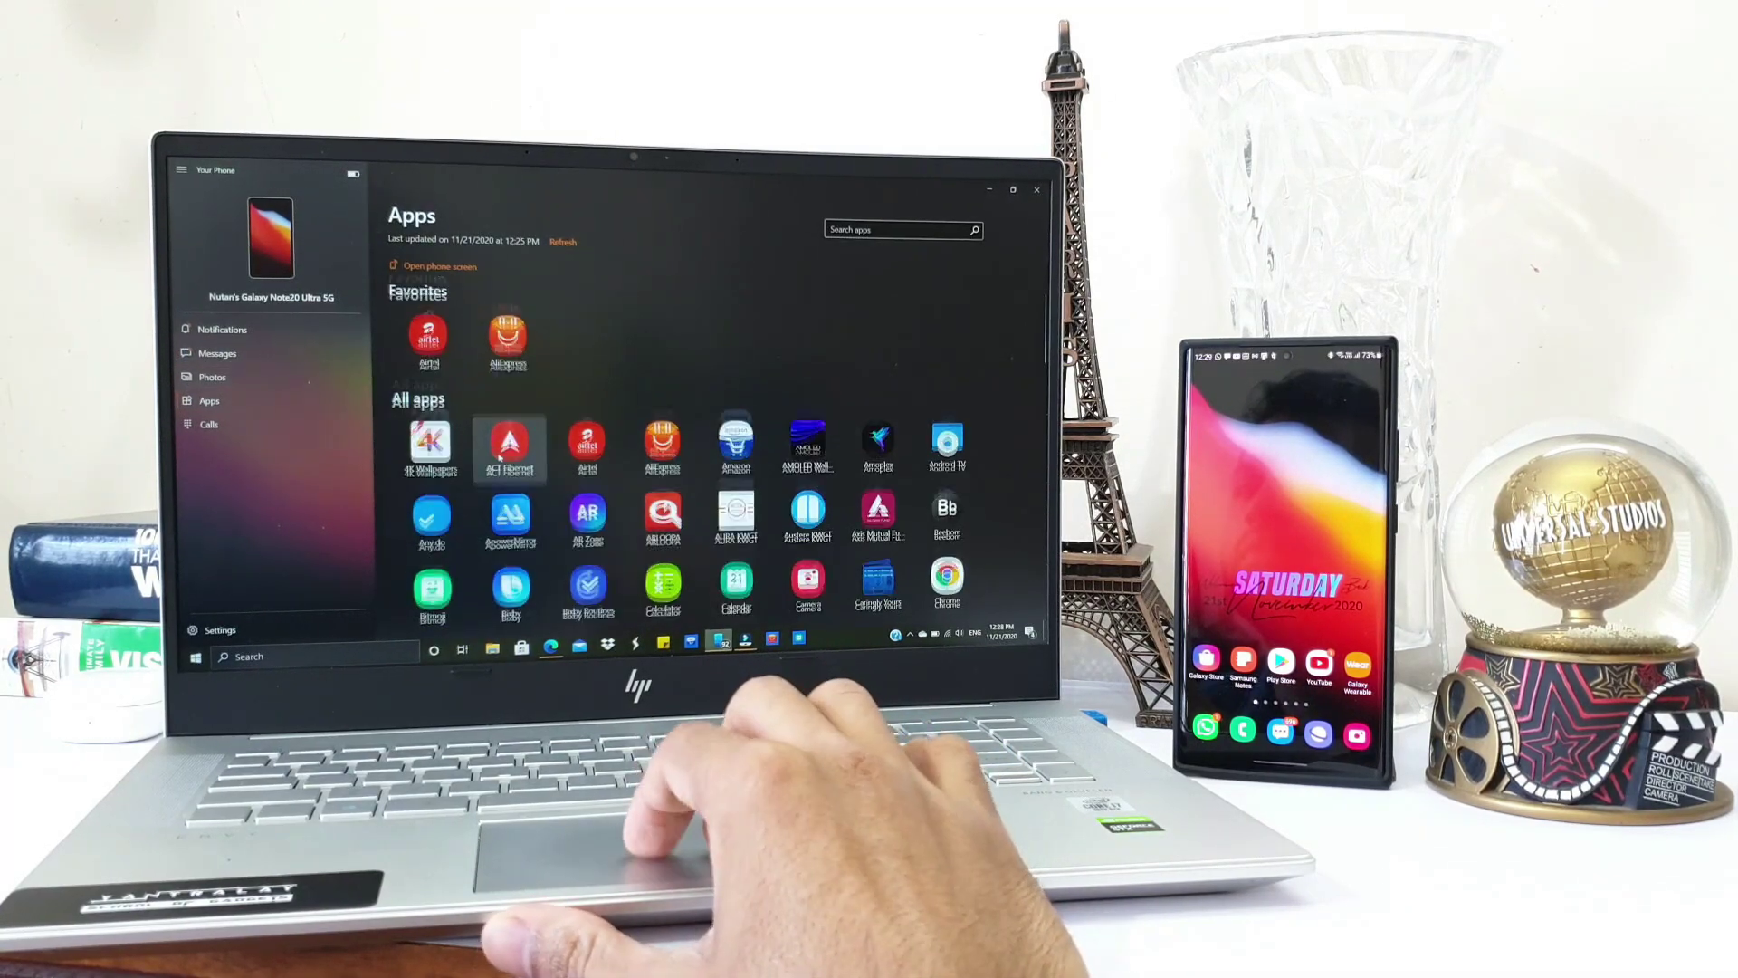
scroll(499, 457, down, 3)
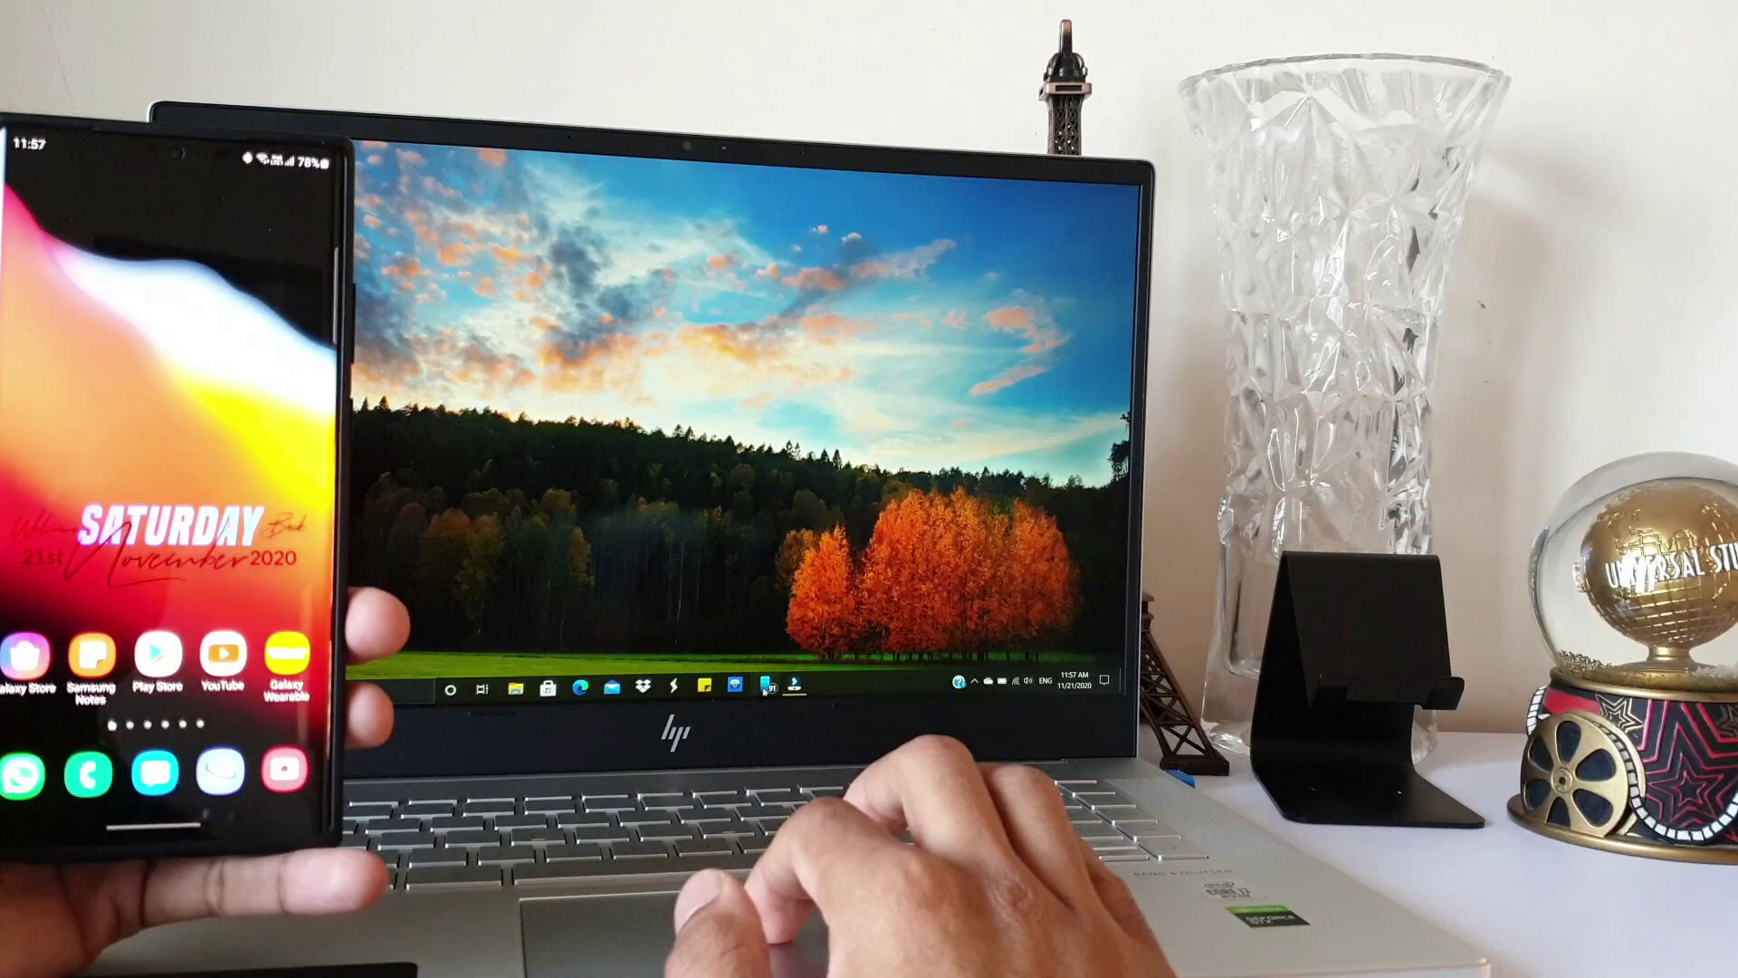
- Launch Your Phone and confirm the matching PIN to pair the Galaxy phone
click(766, 686)
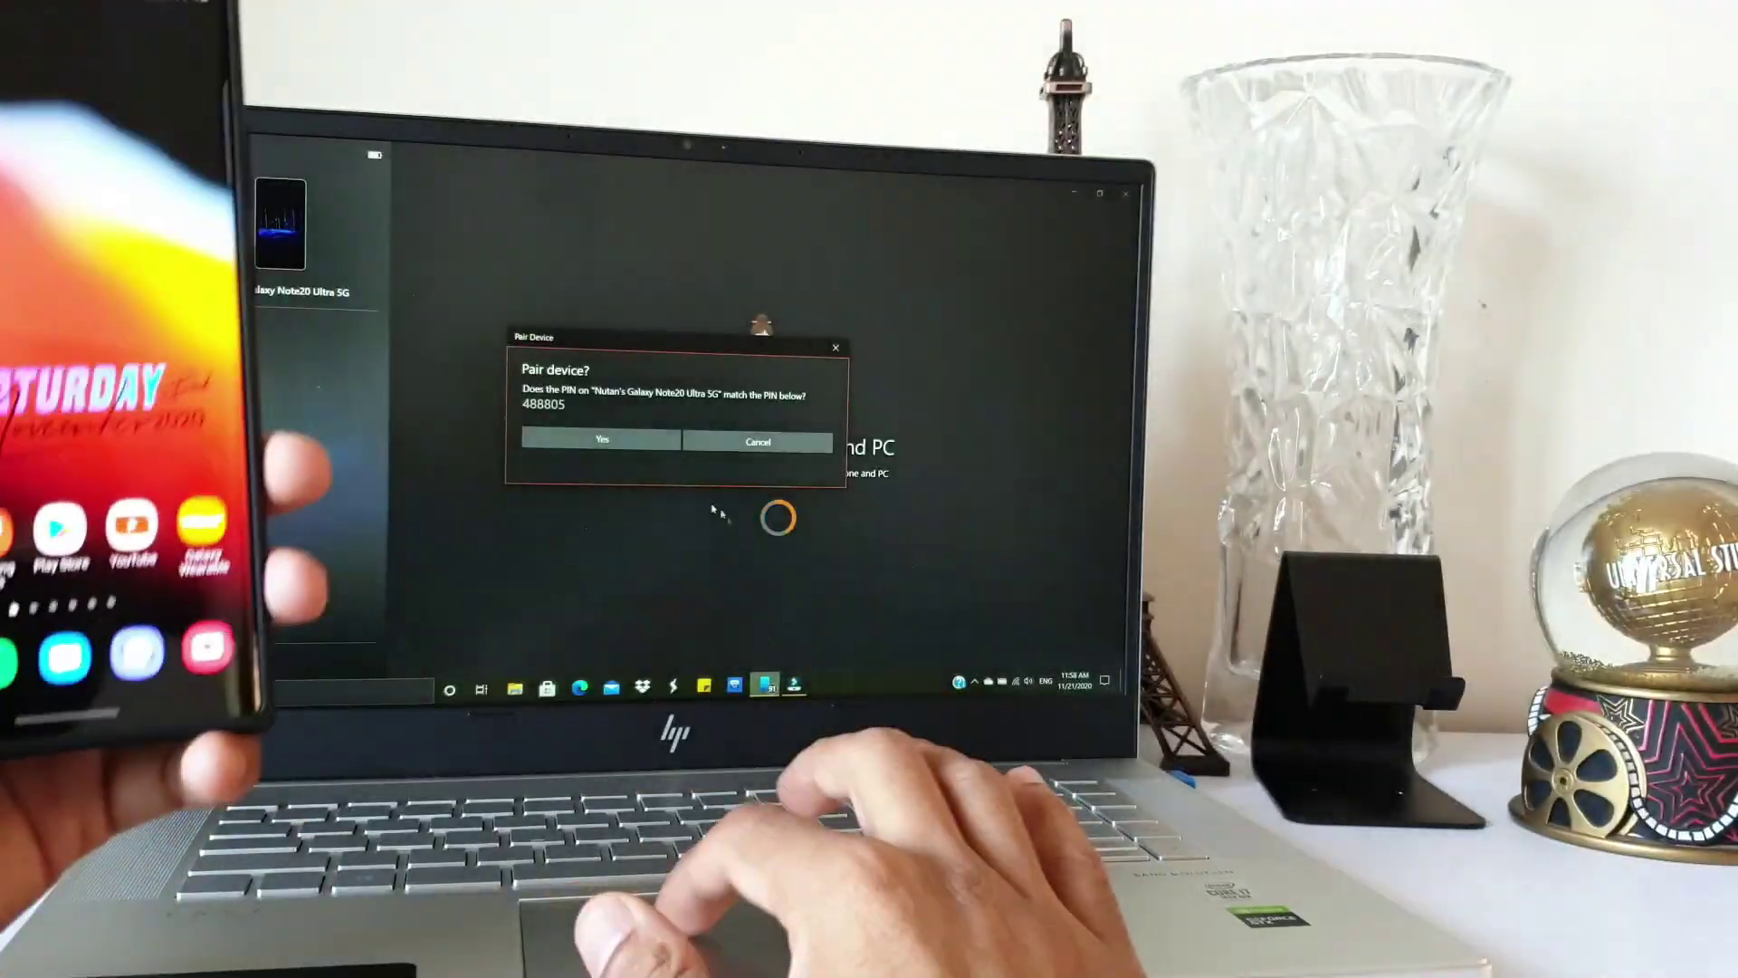
click(621, 437)
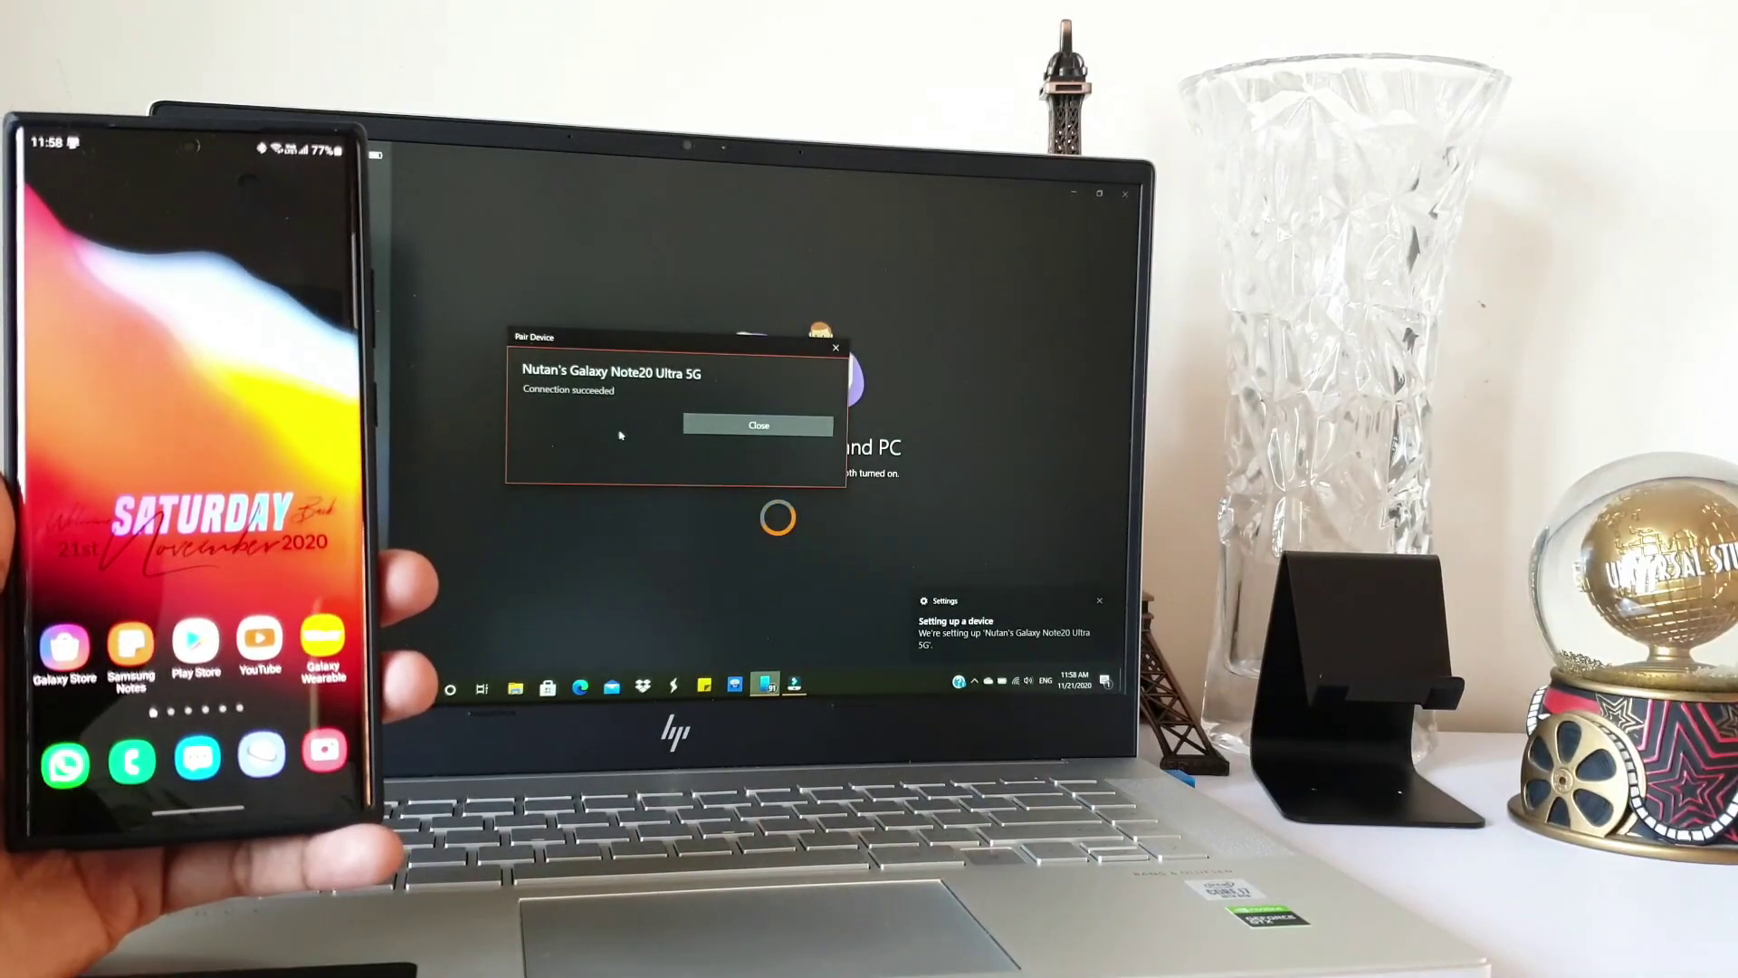
click(731, 431)
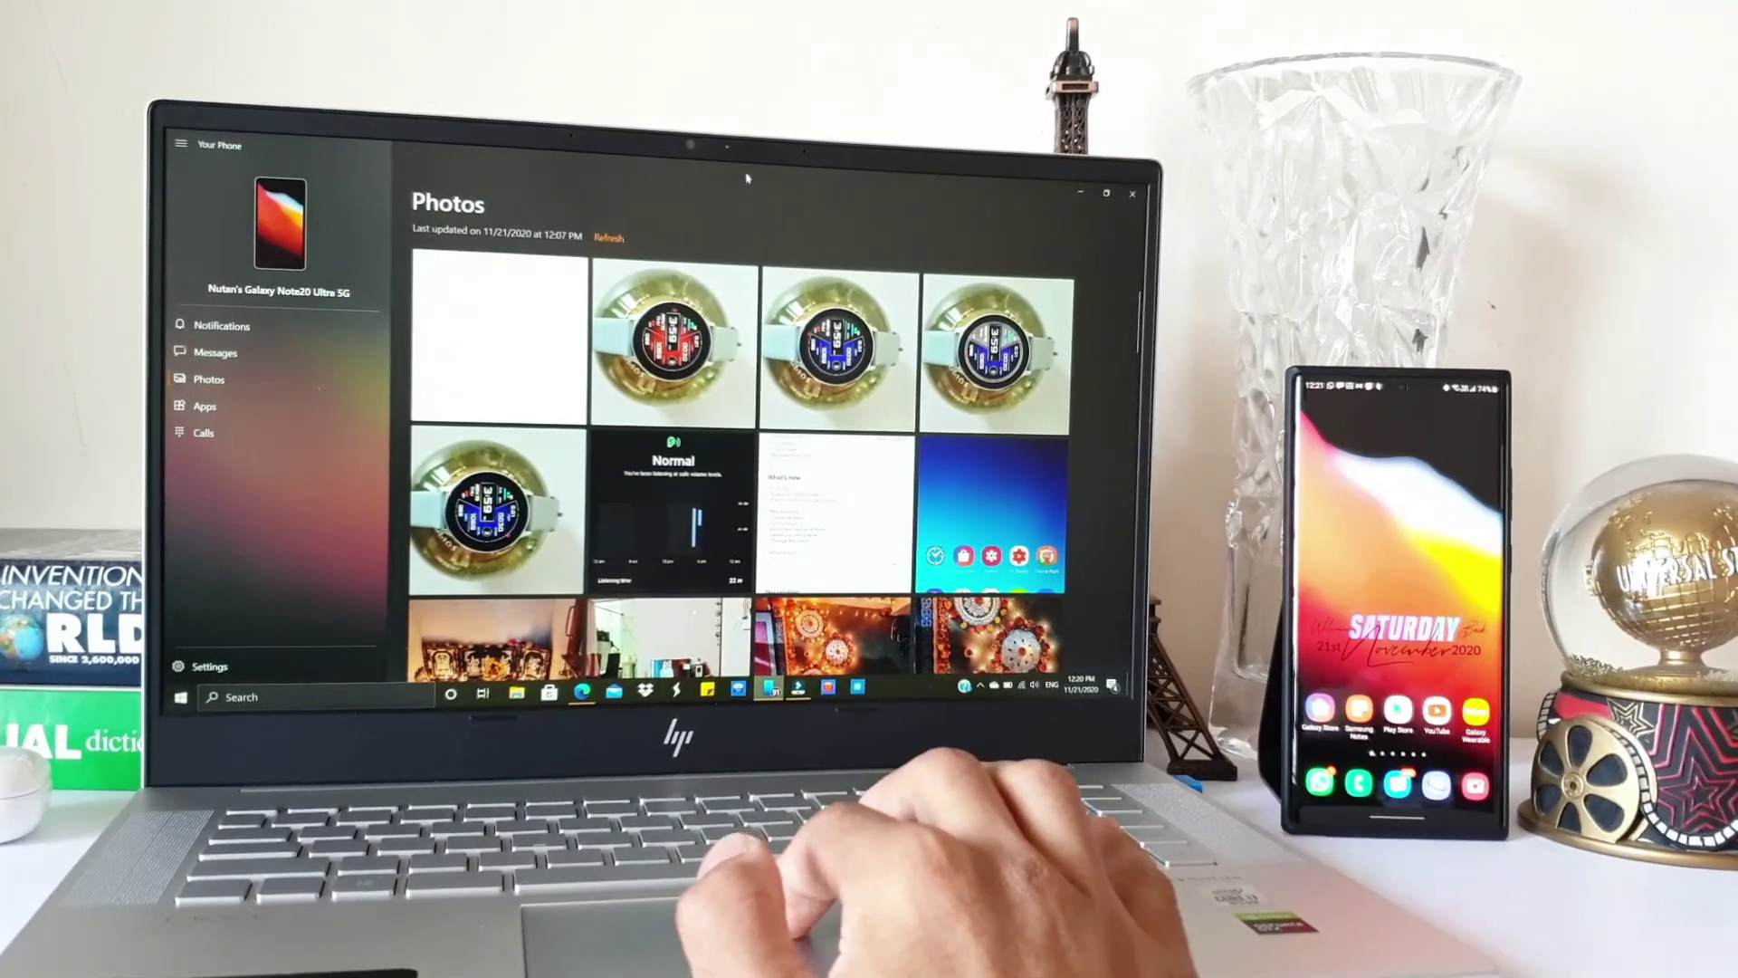
- Move the restored window left and drag the watch photo and Normal listening-level screenshot to the desktop
double_click(754, 174)
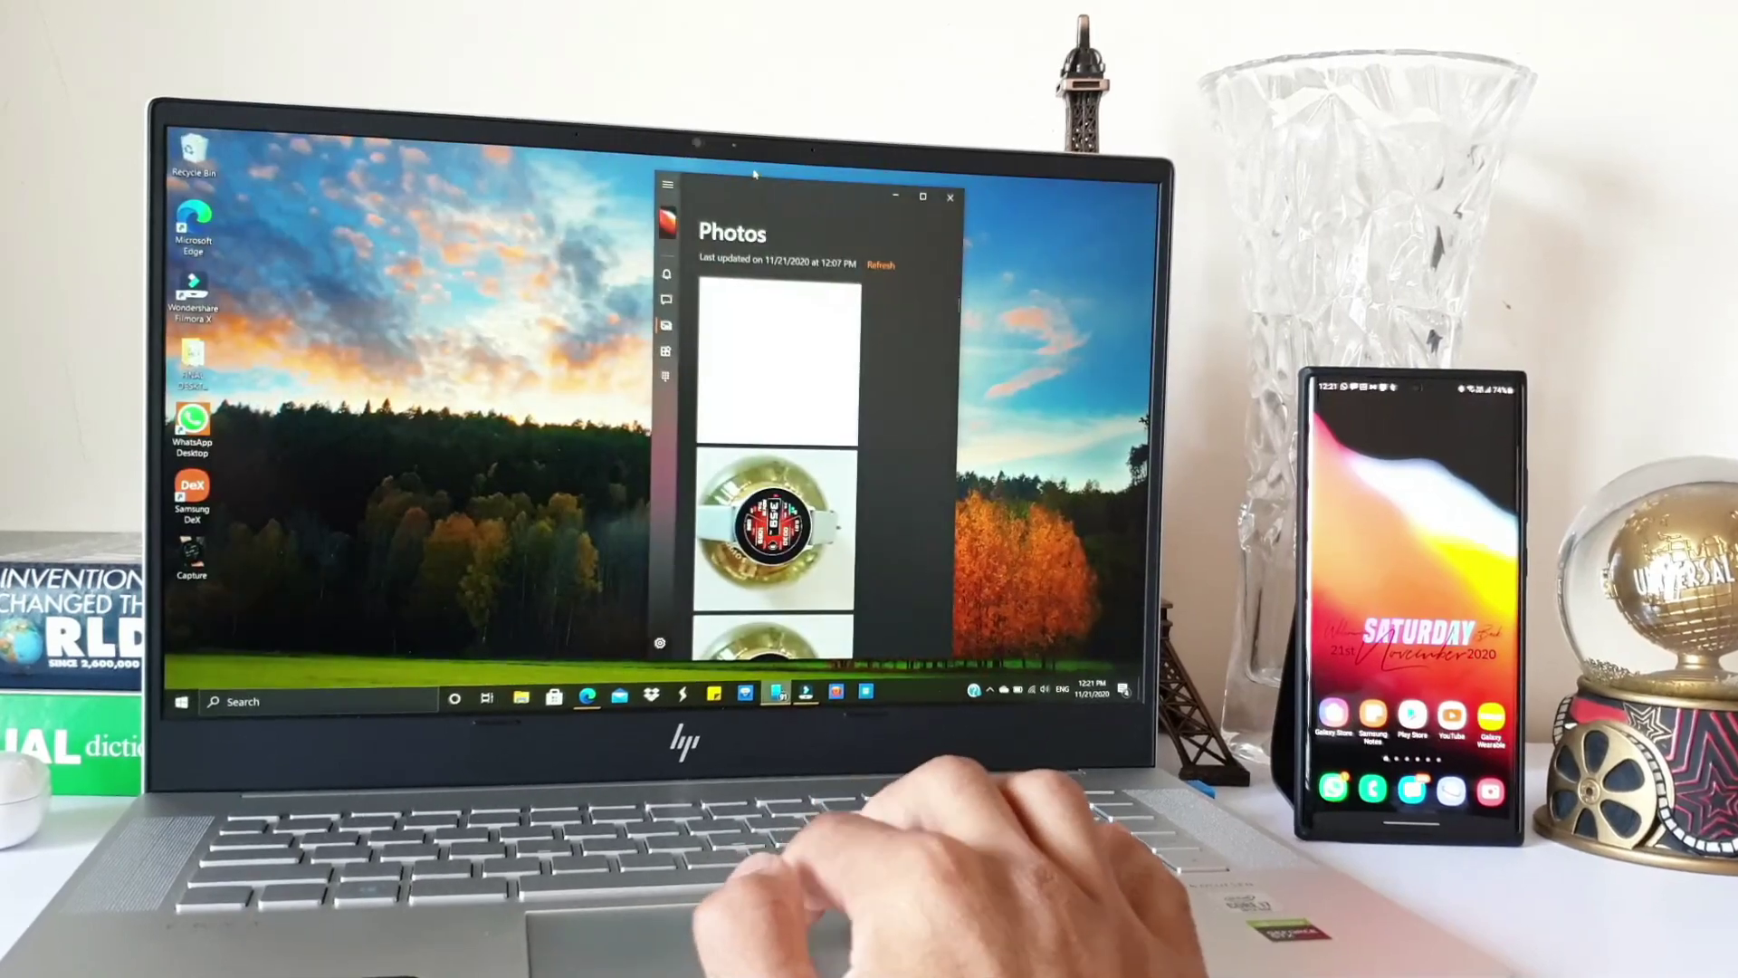
drag(786, 192, 543, 184)
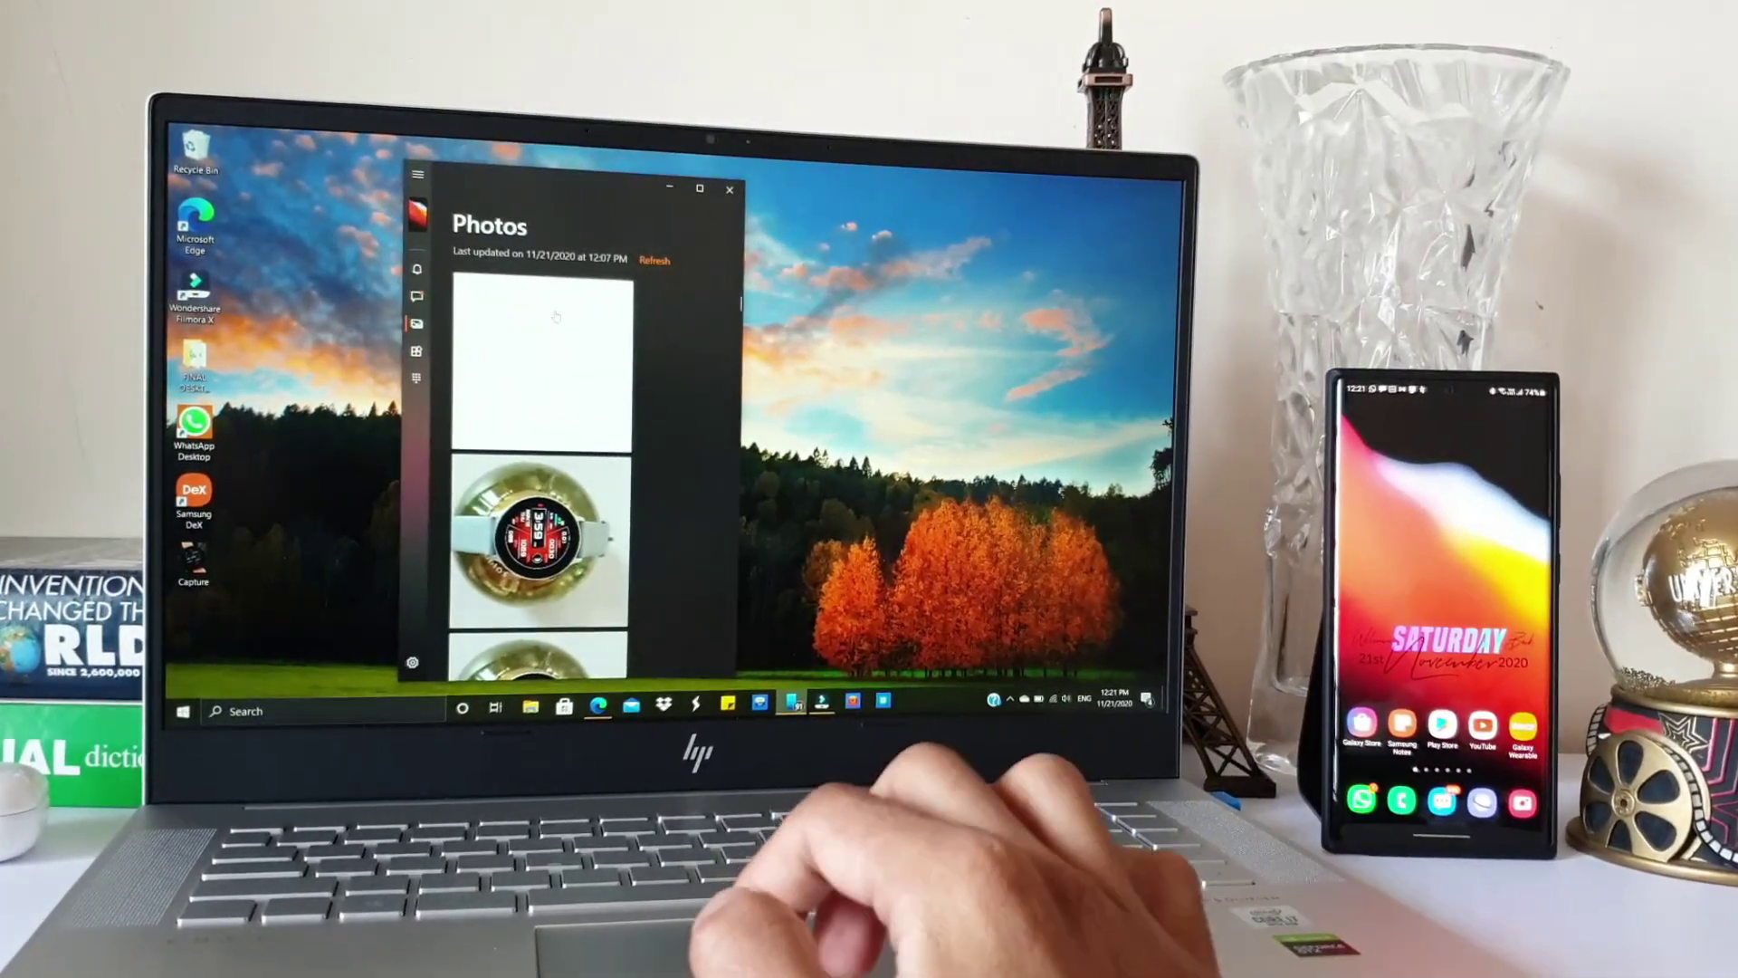
drag(556, 316, 946, 507)
scroll(582, 466, down, 2)
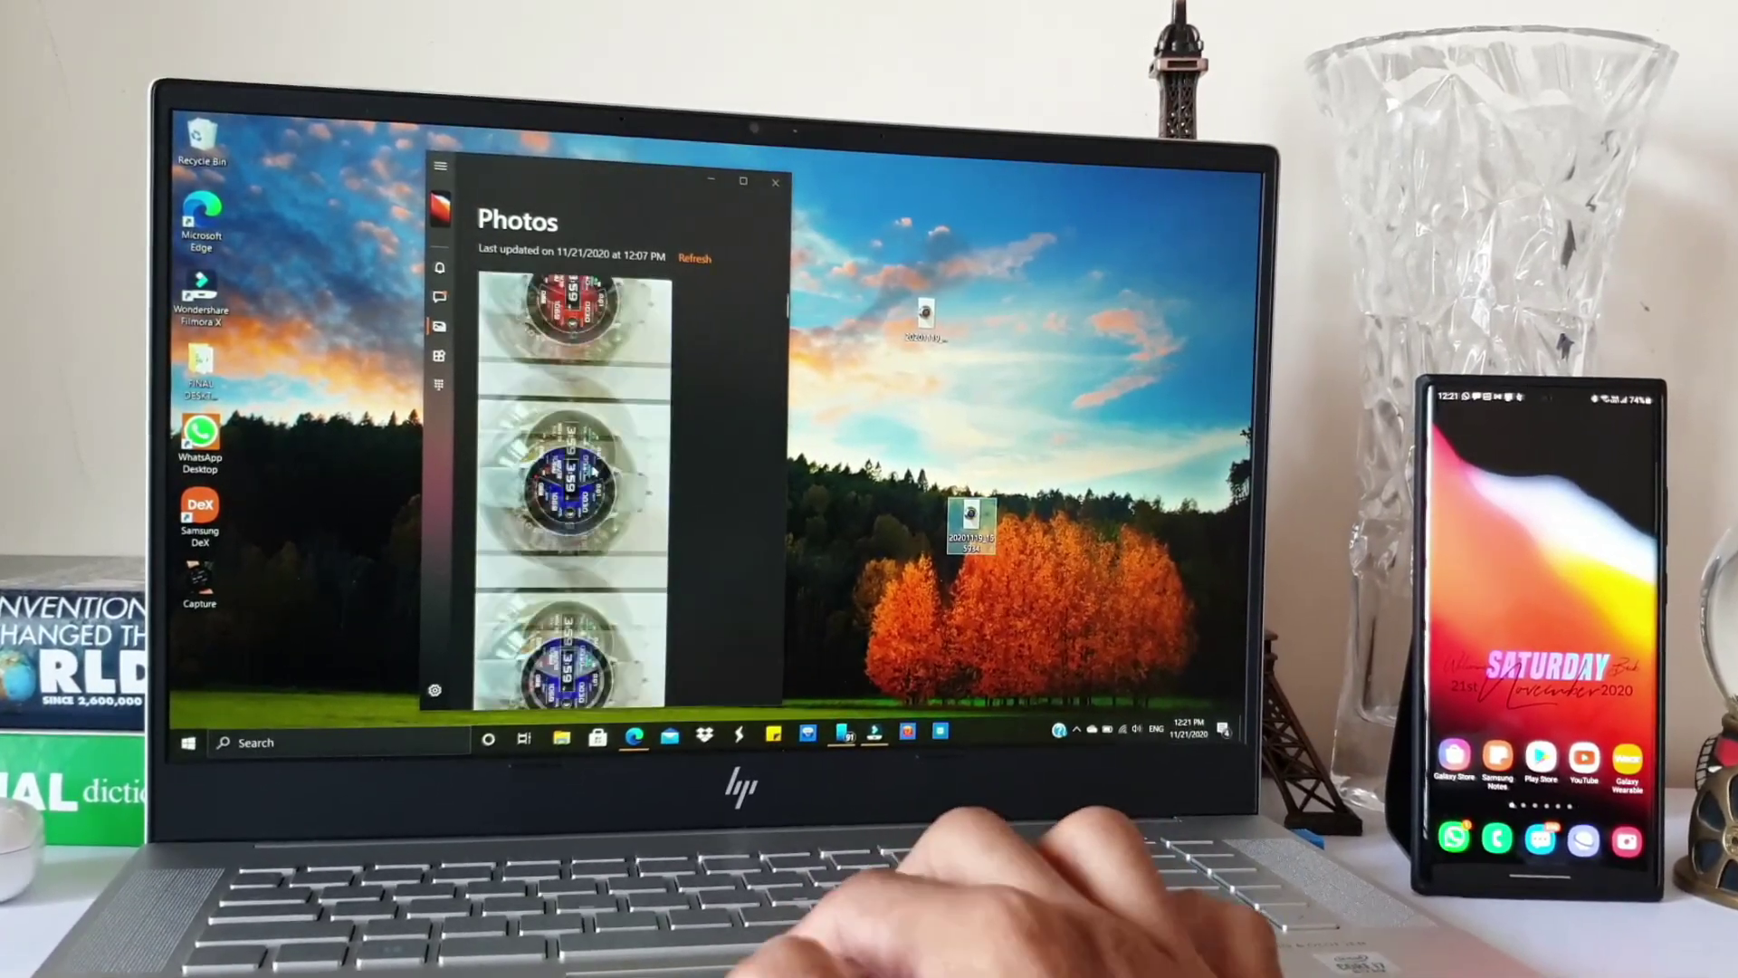
scroll(595, 470, down, 6)
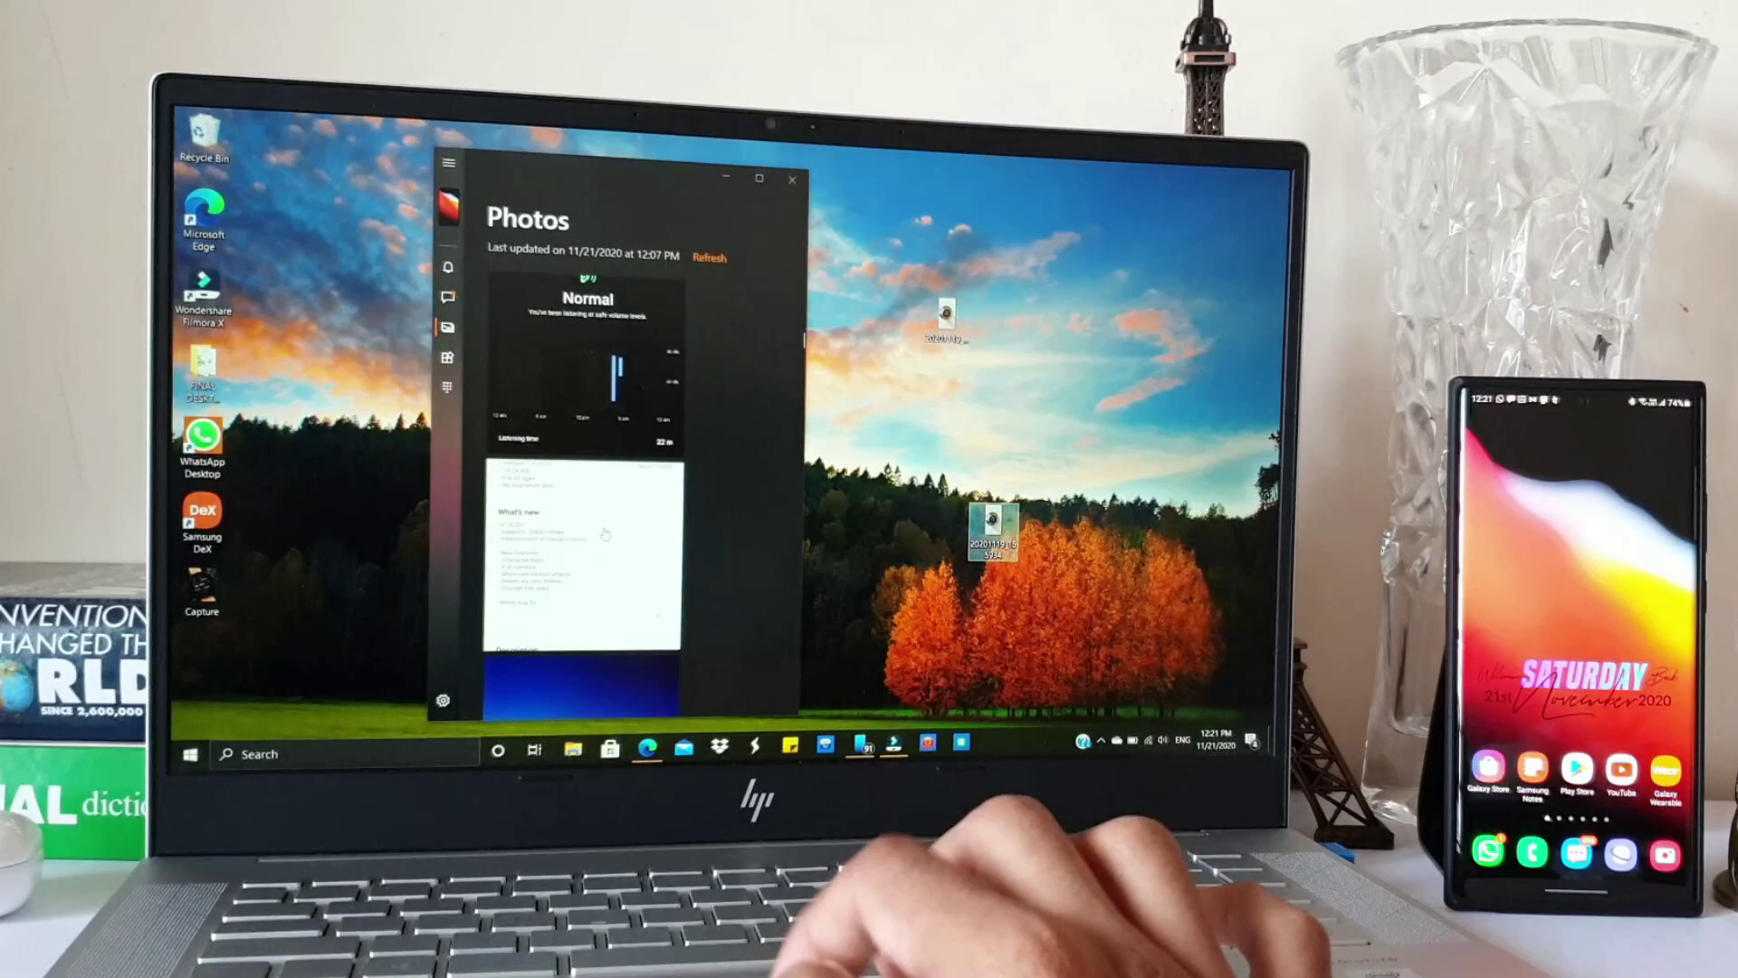
drag(597, 380, 1050, 344)
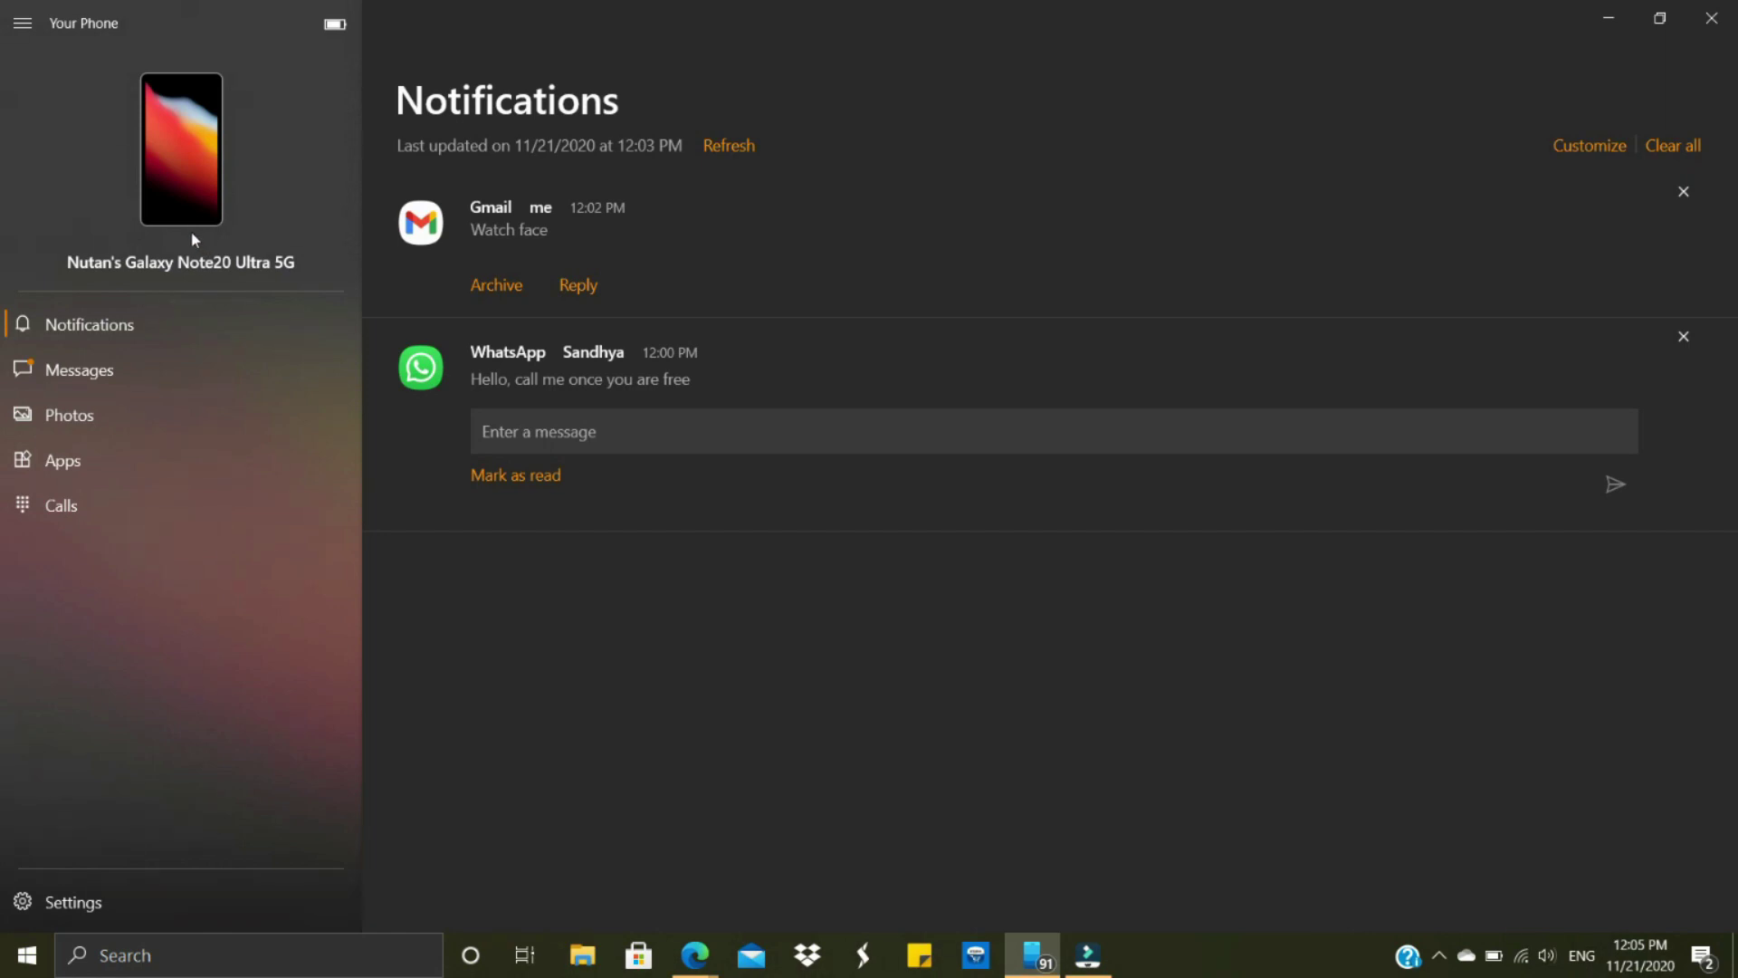
- Scroll through the Settings Features options for notifications, apps and calls
mouse_move(190, 187)
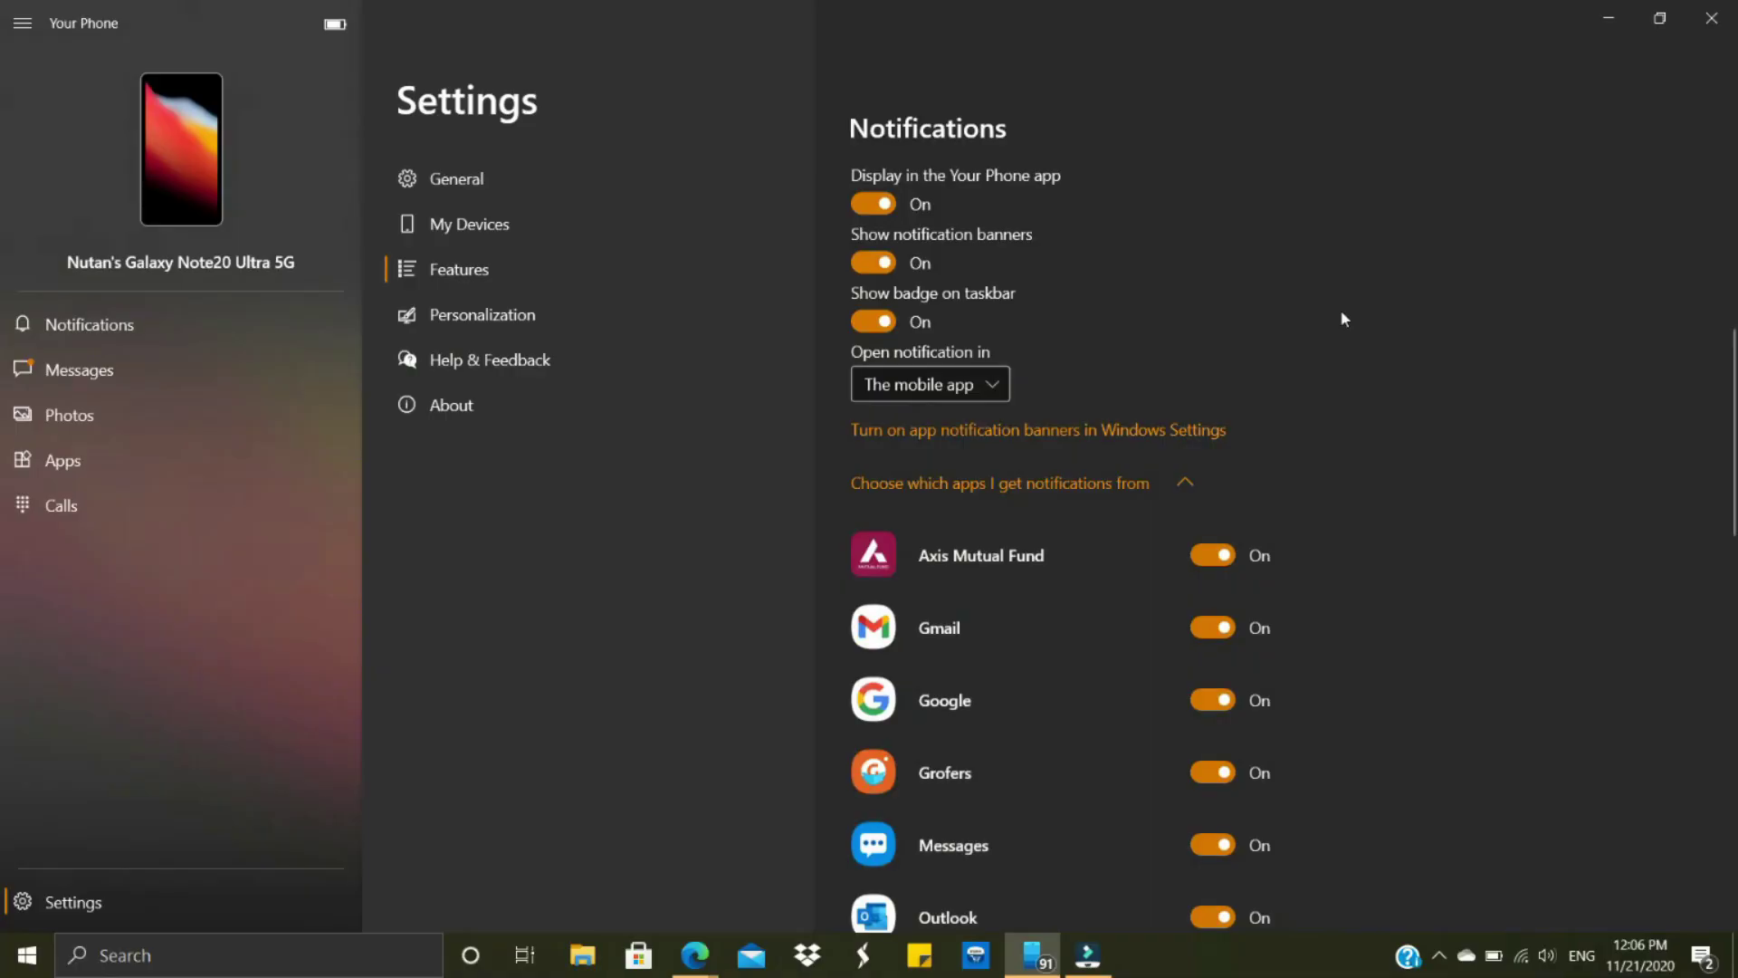
scroll(1343, 315, down, 8)
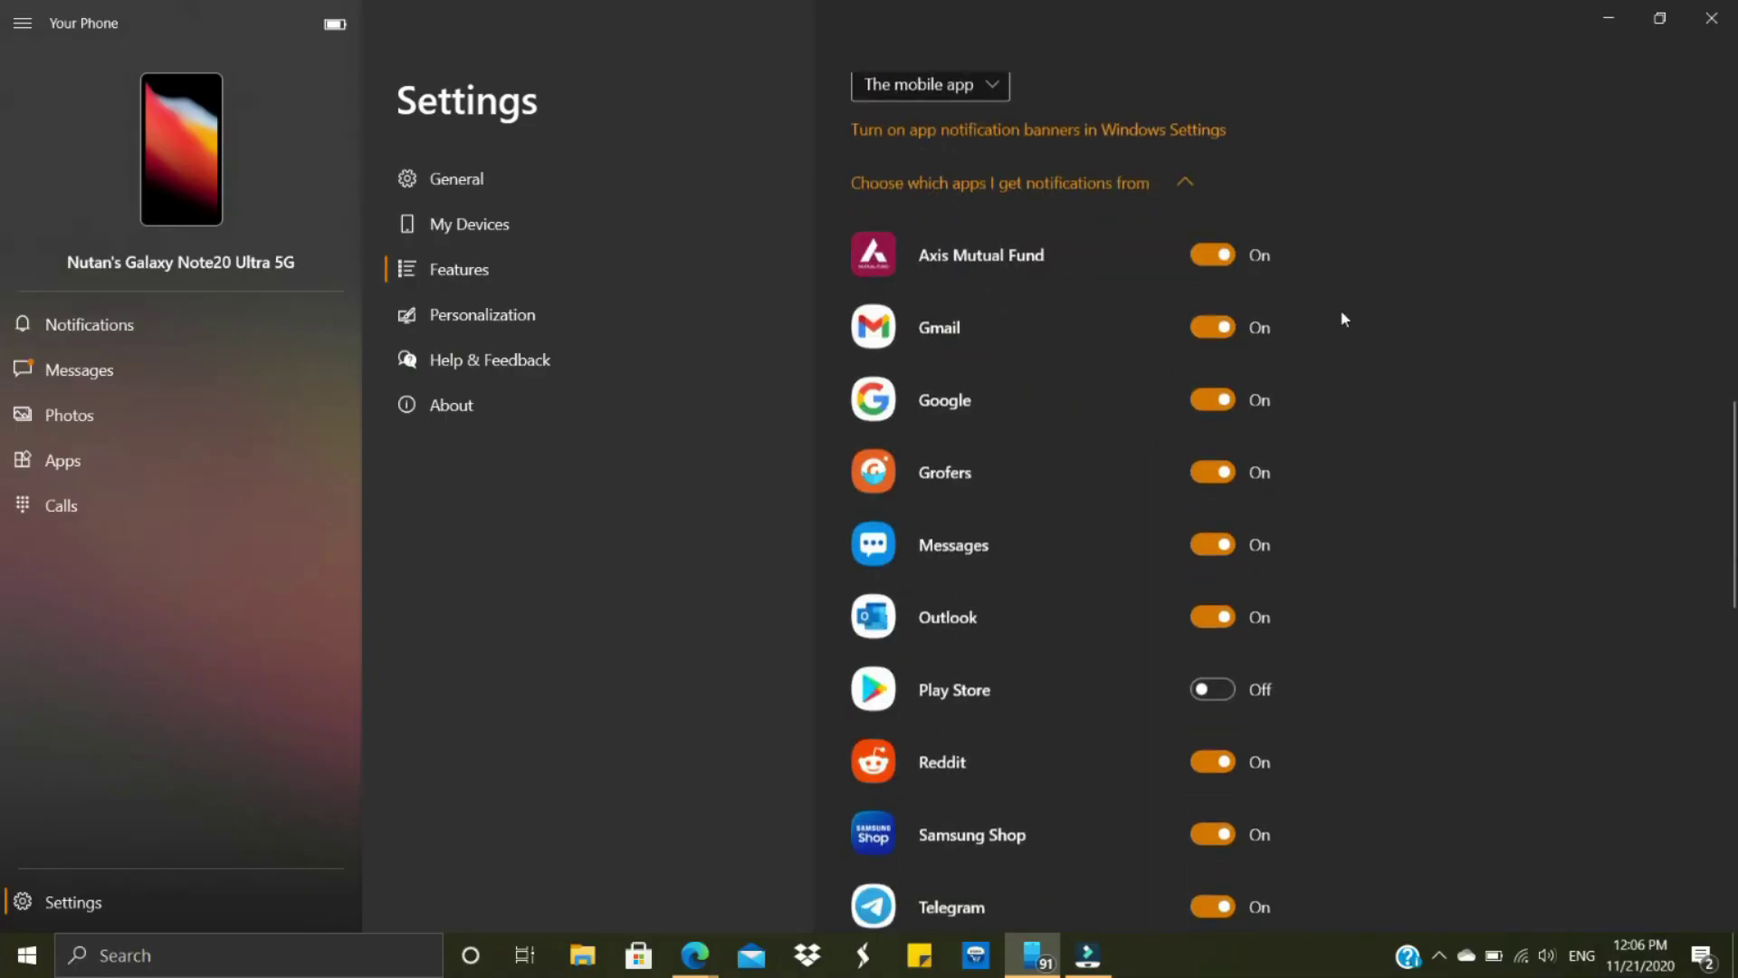
scroll(1342, 315, down, 8)
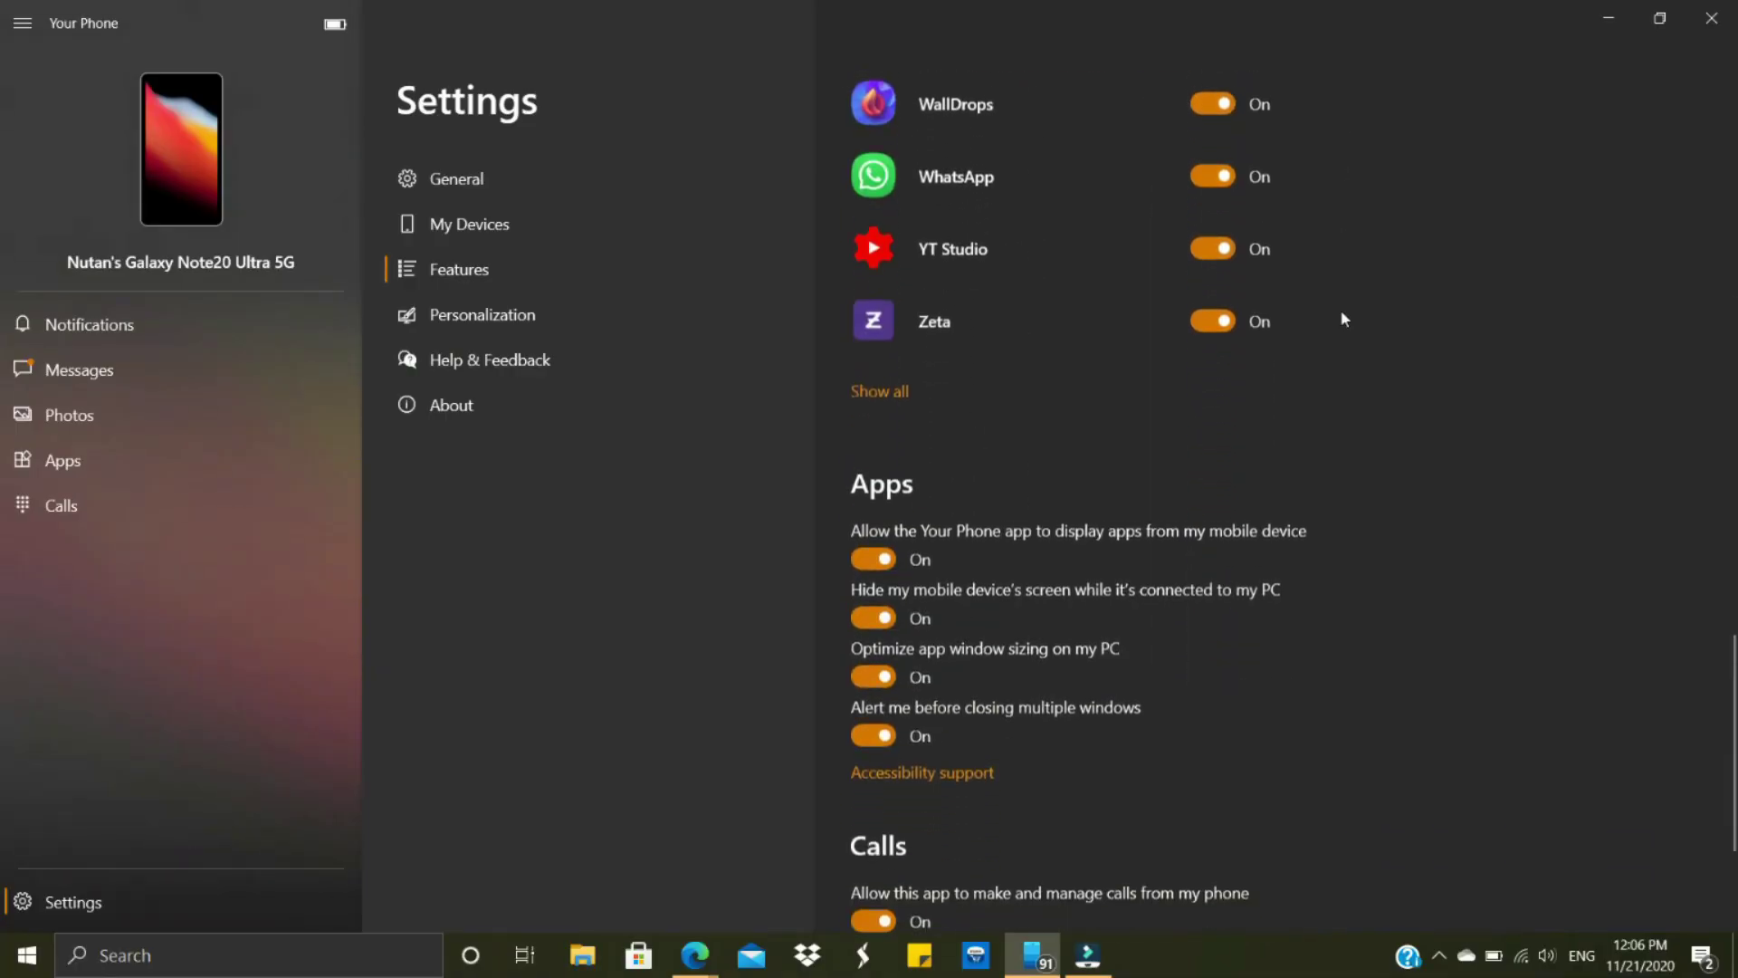
scroll(1343, 317, up, 15)
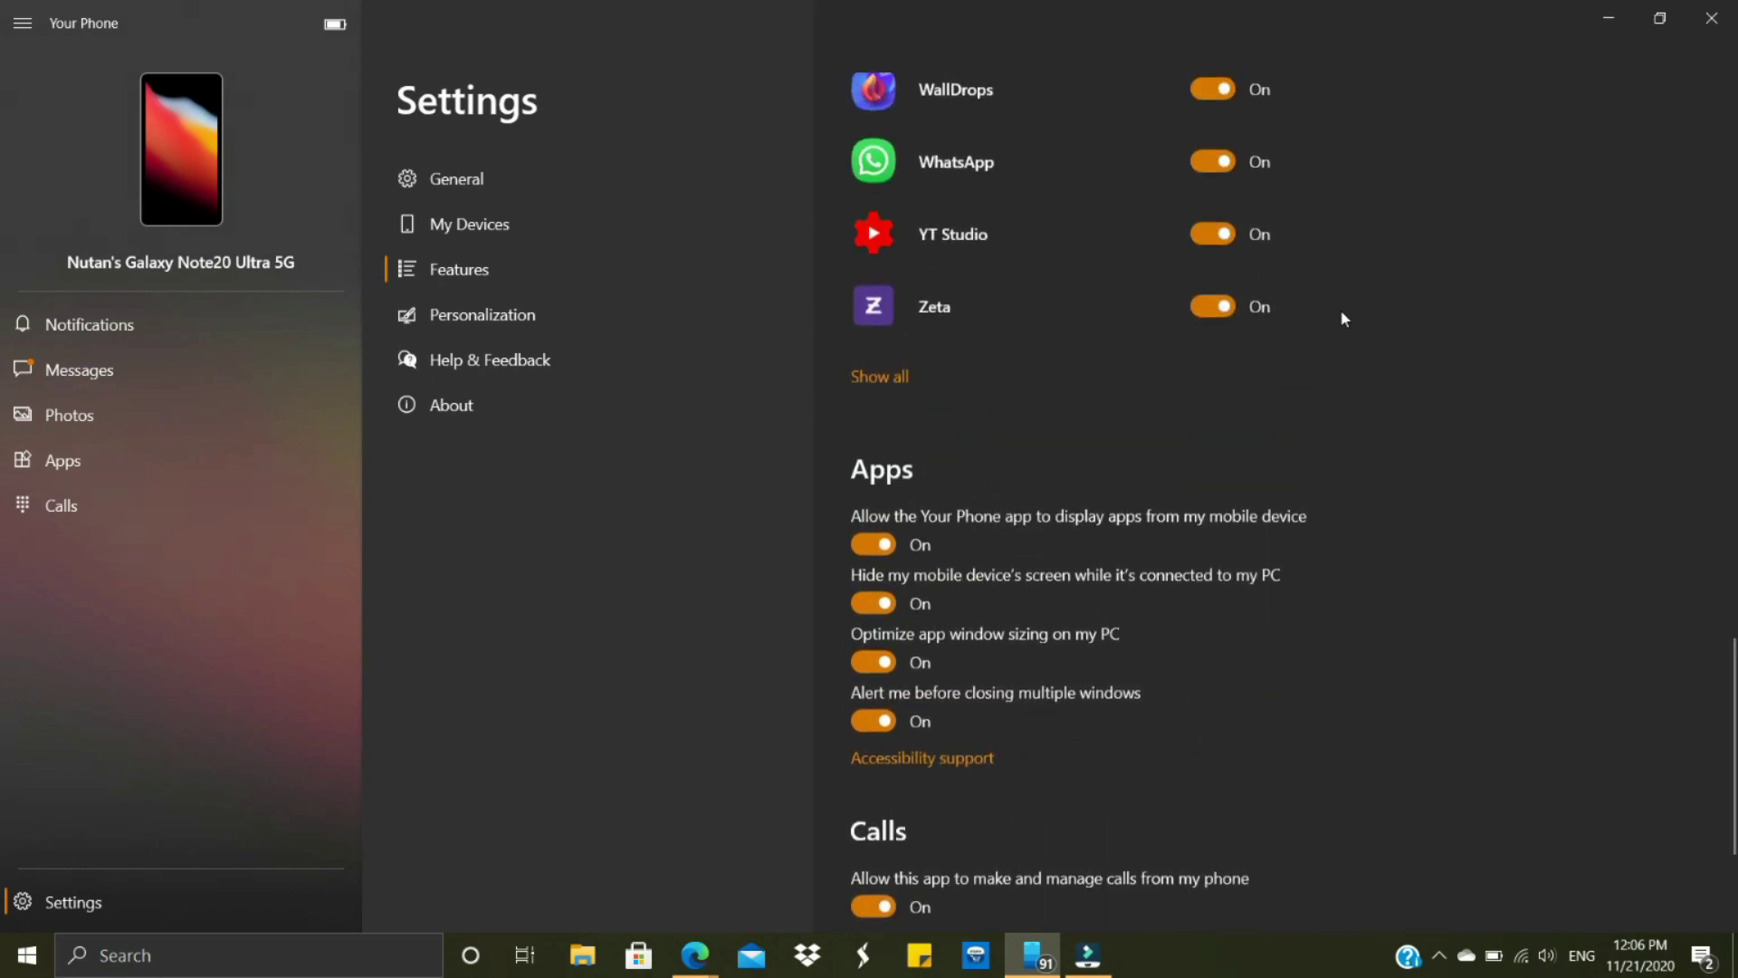
scroll(1342, 318, up, 10)
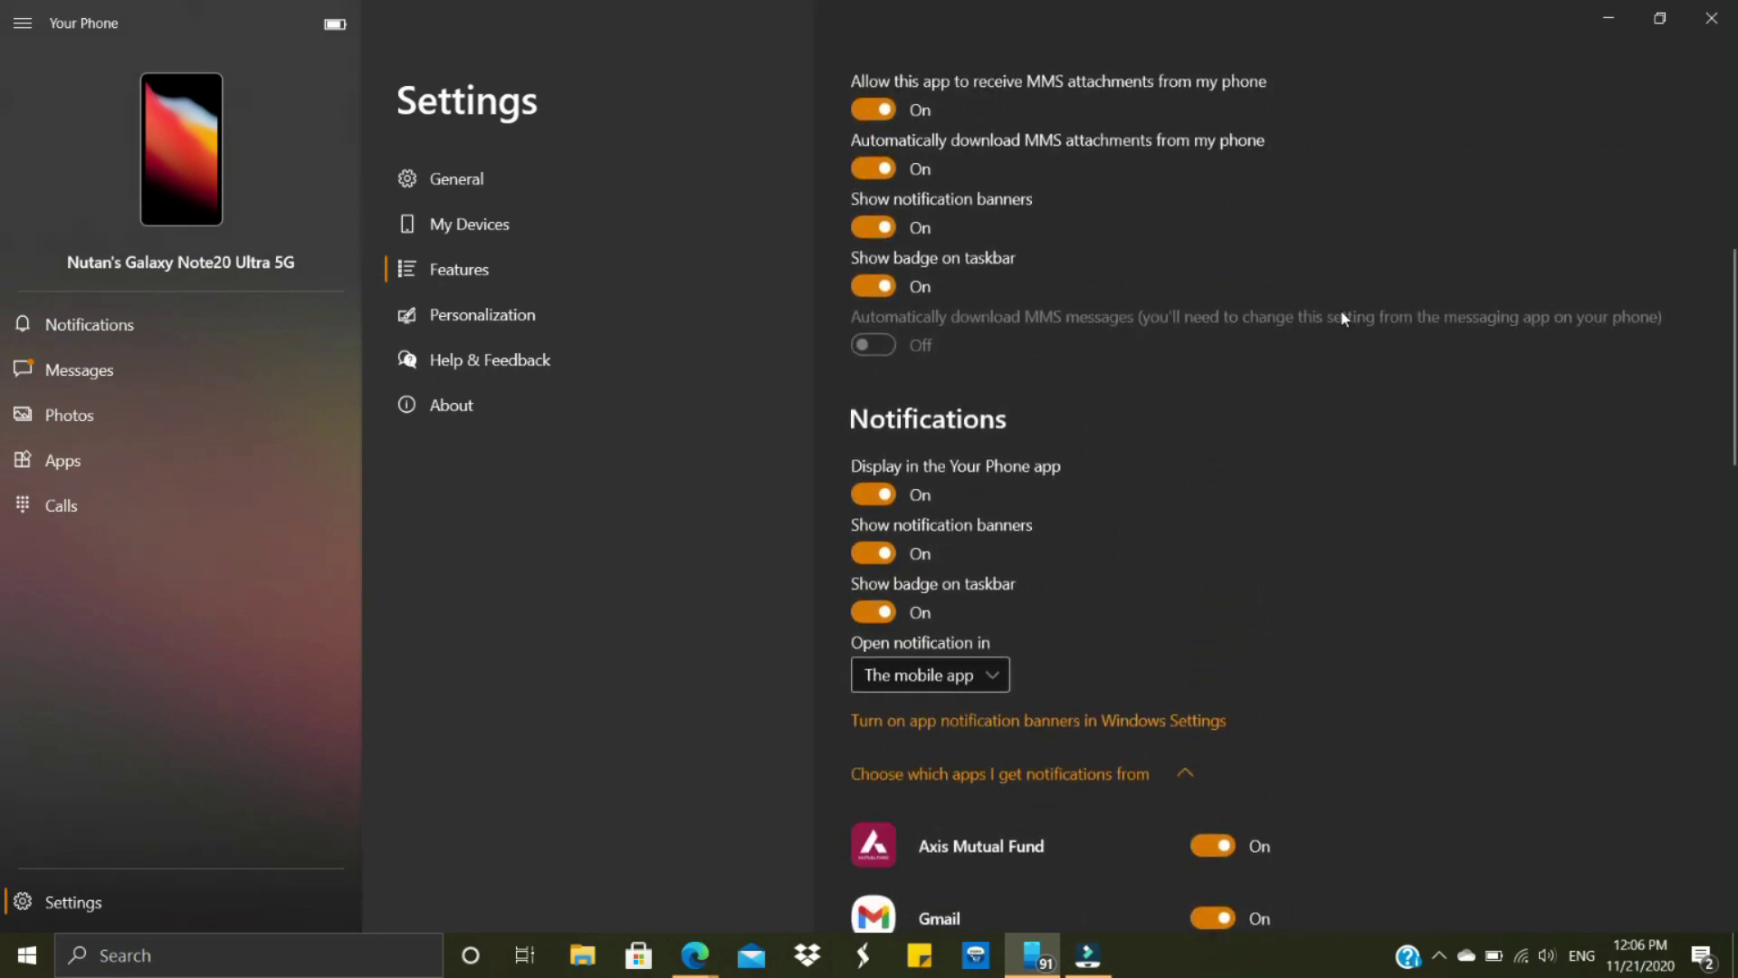
scroll(1342, 318, up, 2)
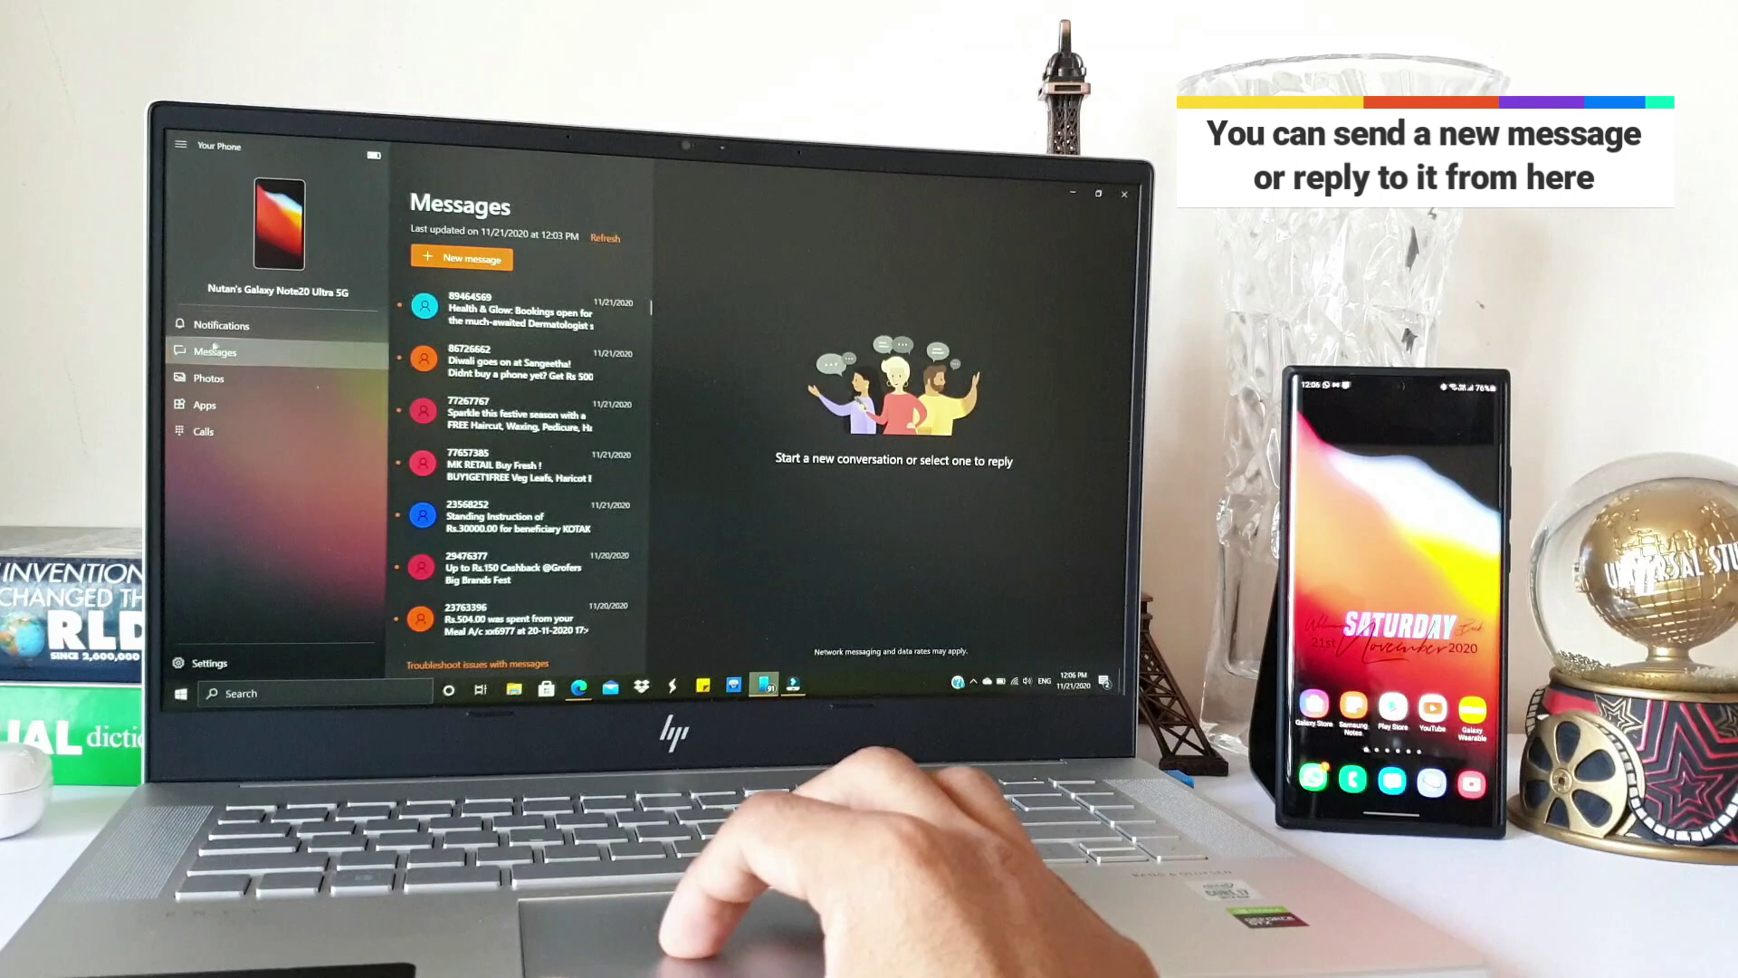
- Browse the phone's photo gallery, scrolling up and down the grid
click(213, 384)
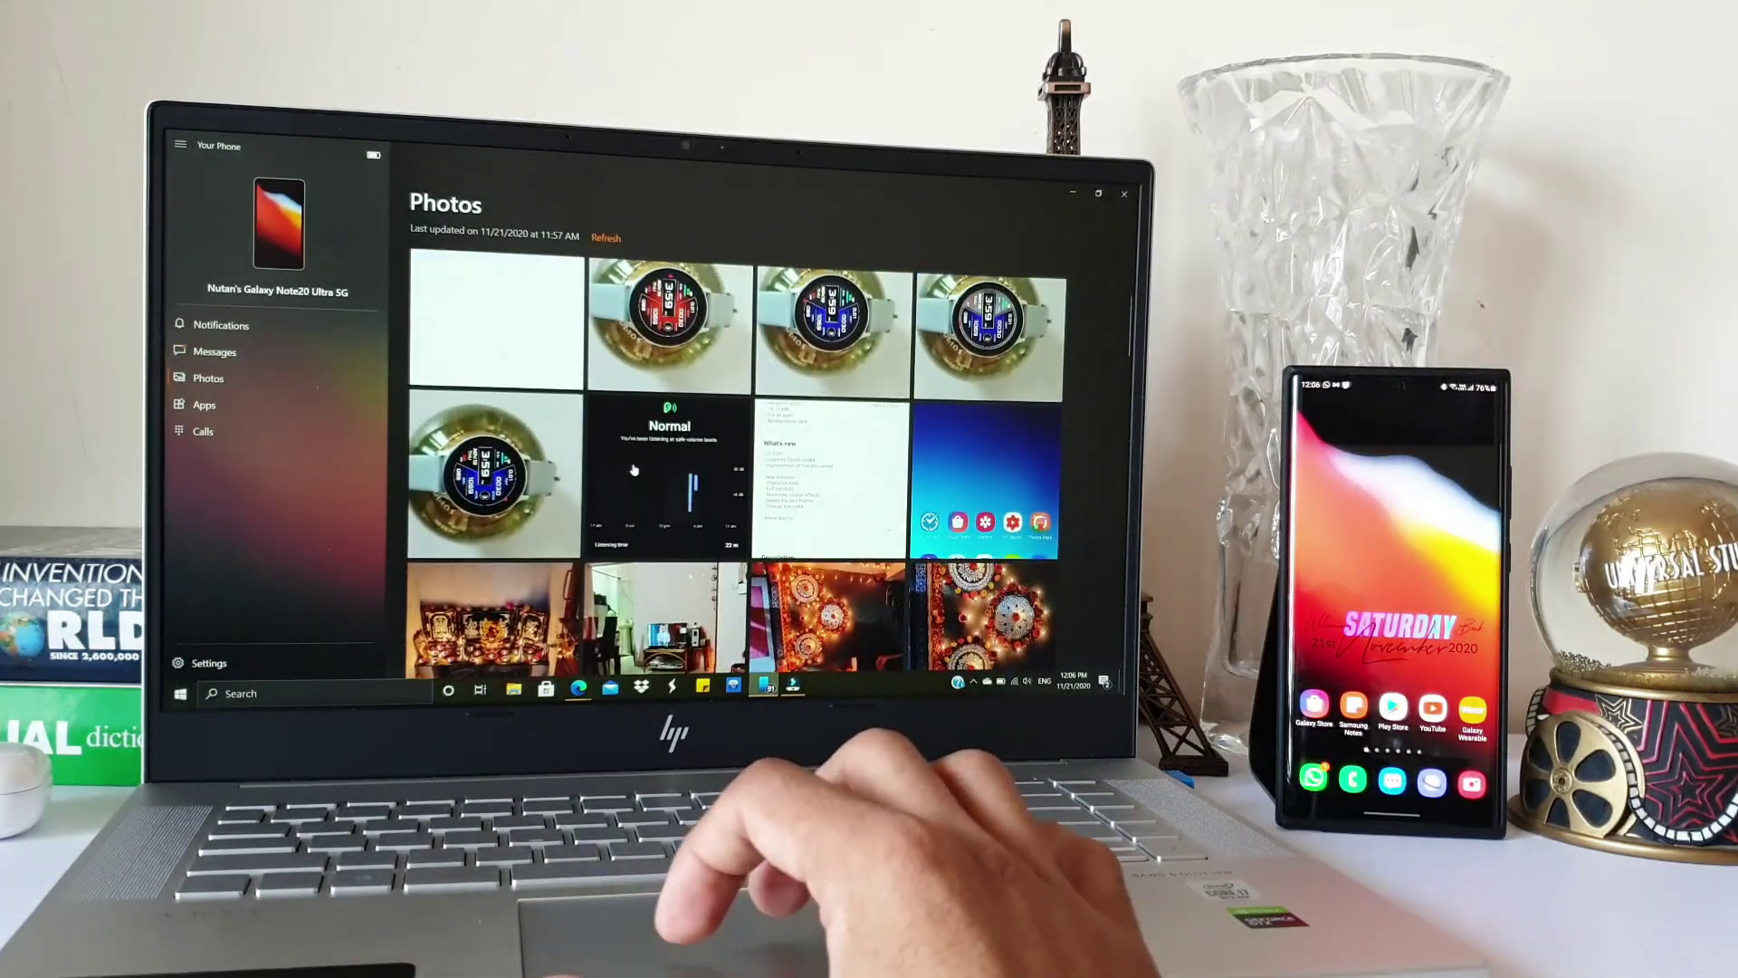
scroll(634, 469, down, 5)
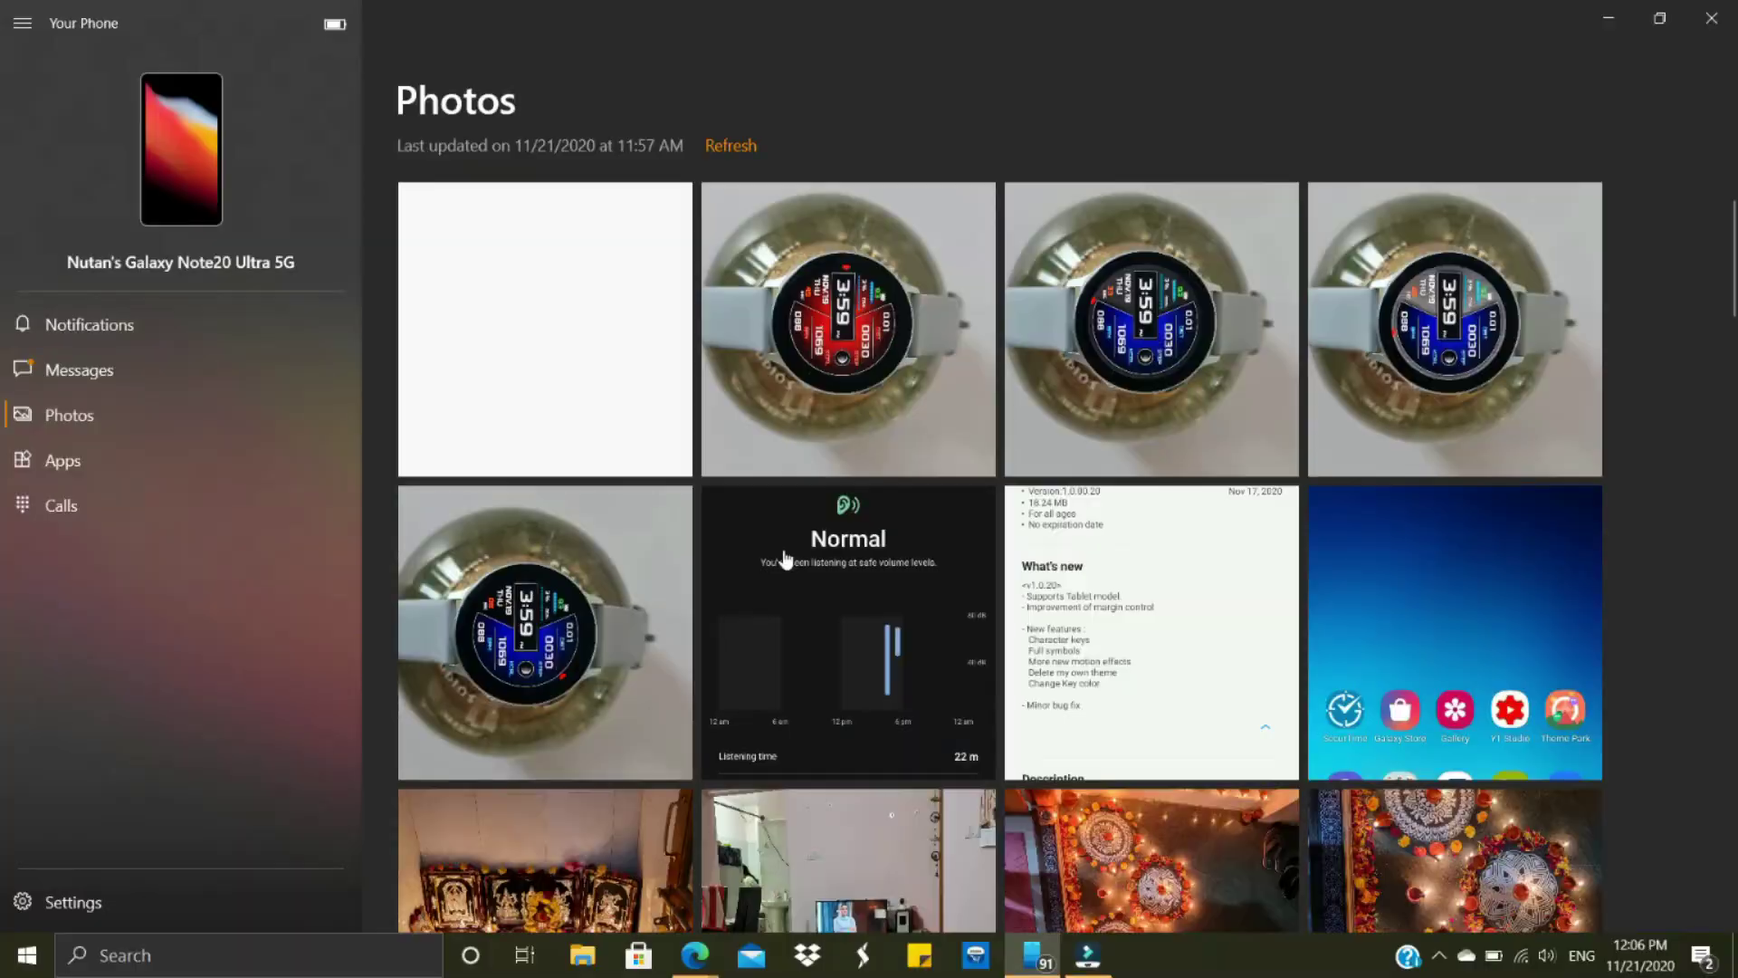
scroll(634, 468, down, 3)
scroll(634, 469, up, 3)
scroll(785, 561, up, 1)
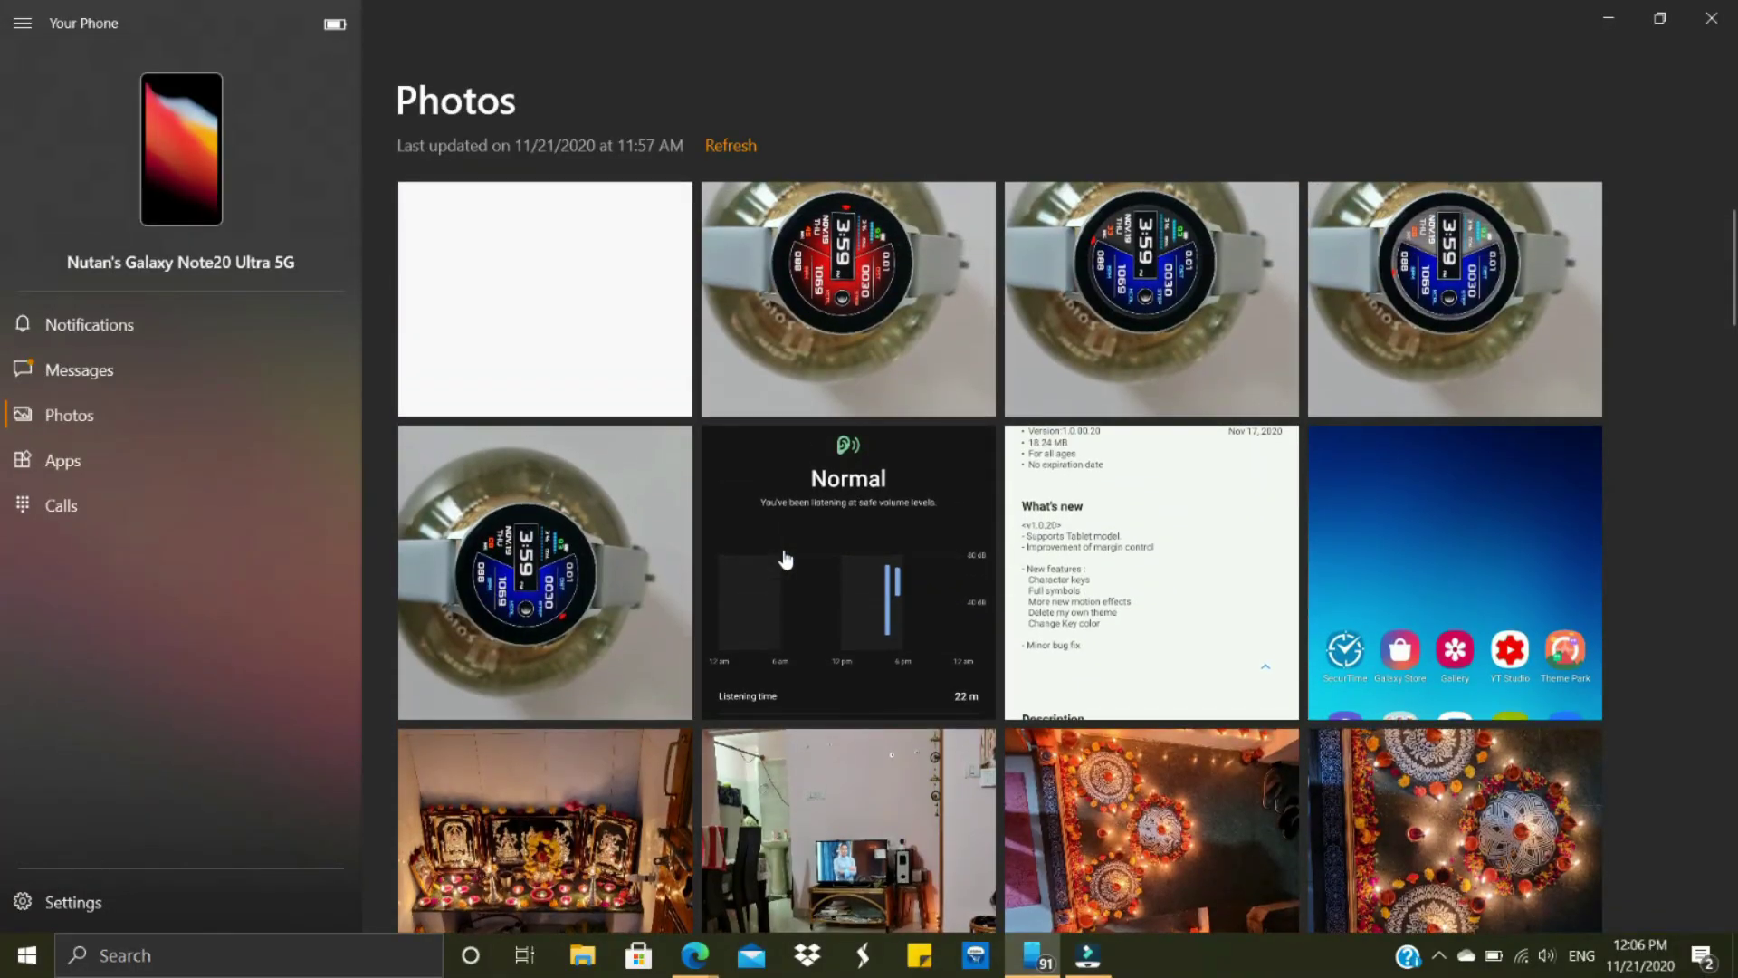
scroll(785, 560, down, 10)
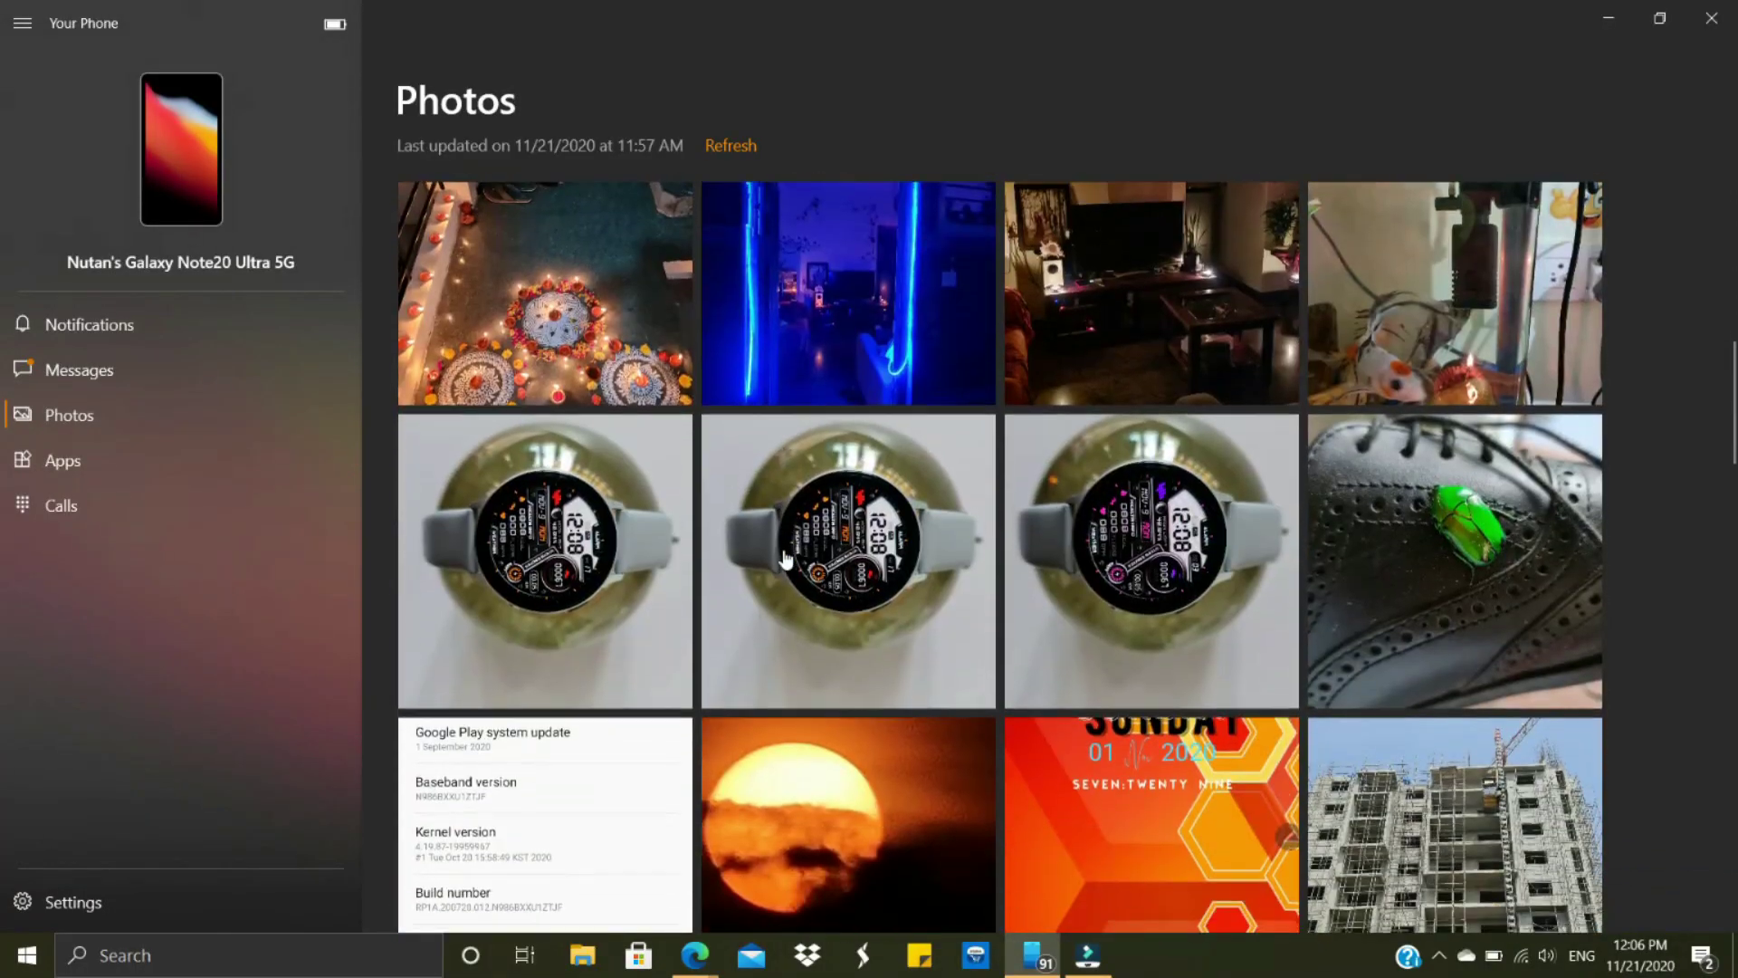
scroll(785, 560, down, 1)
scroll(785, 560, up, 1)
scroll(785, 560, down, 6)
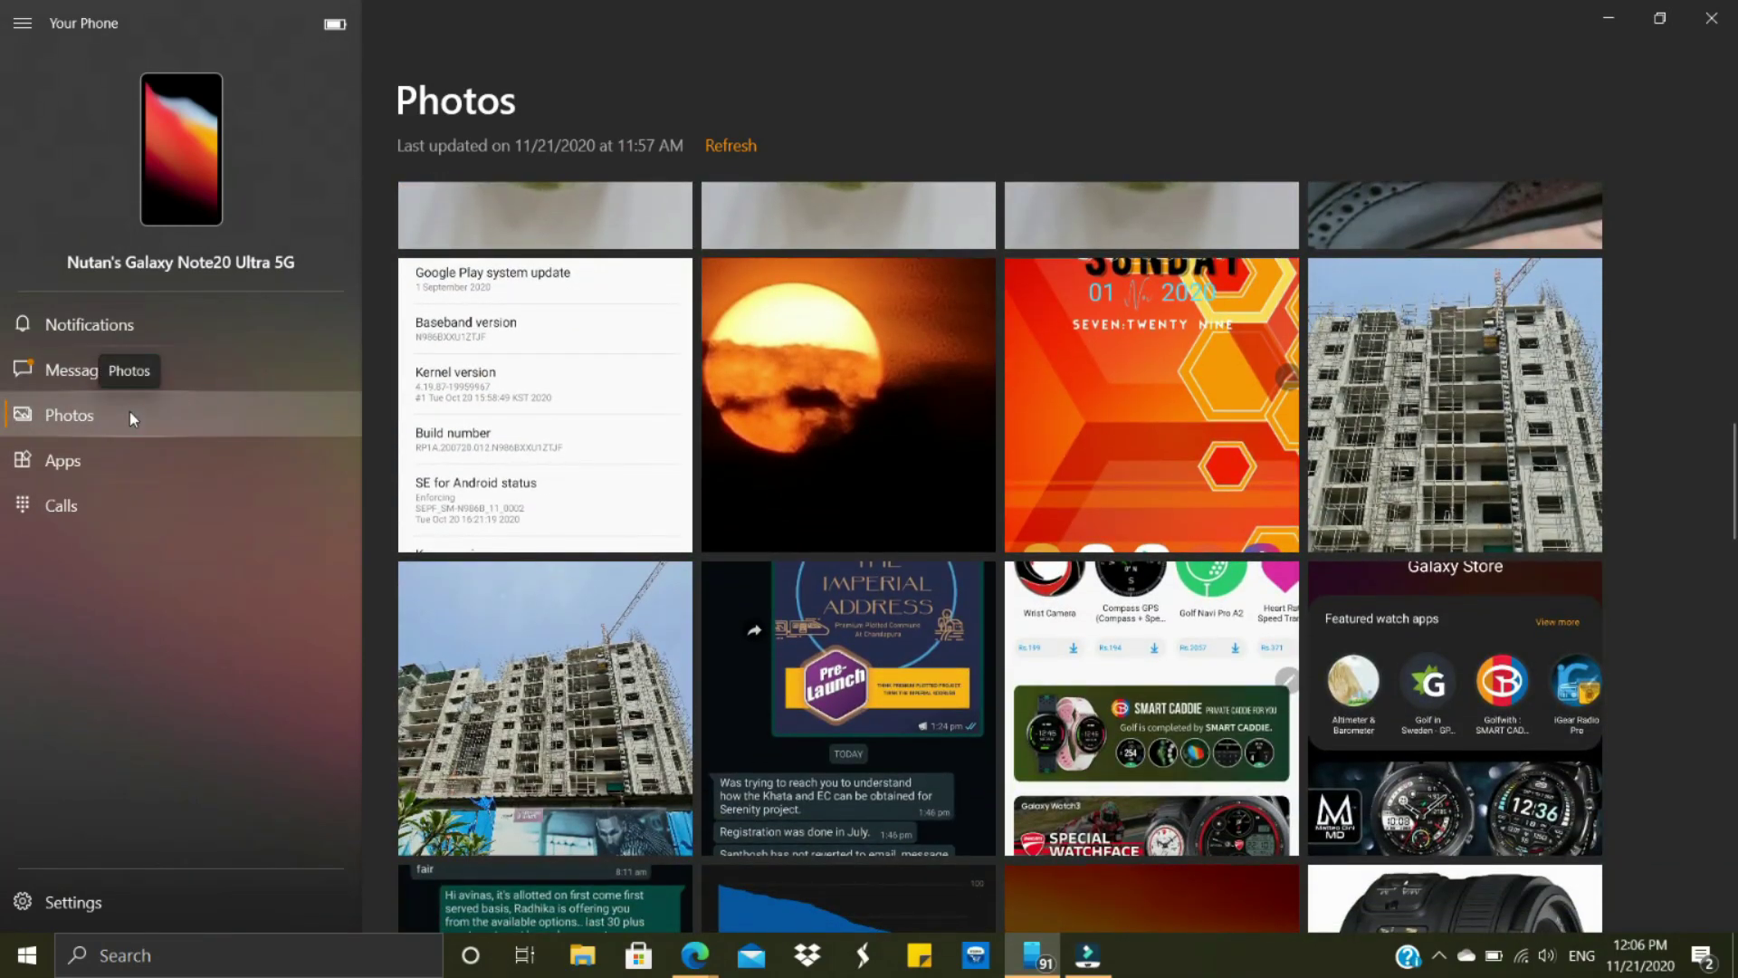
- Show the phone's Apps page and scroll through All apps
click(115, 470)
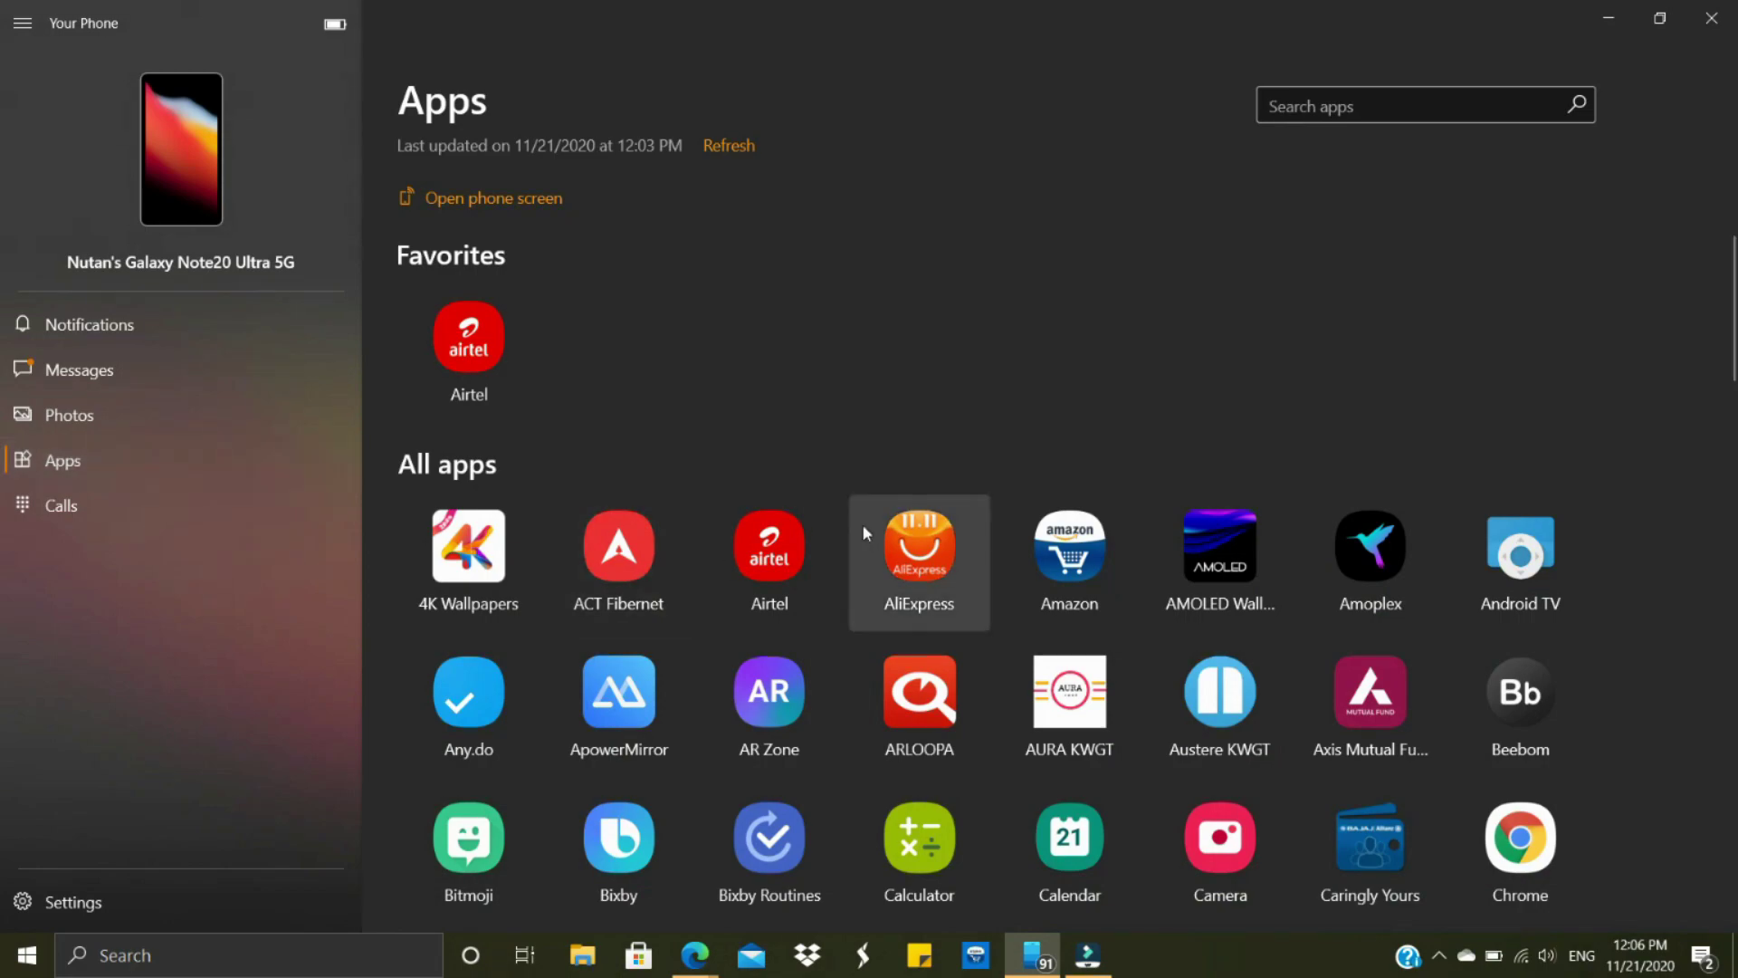
scroll(862, 523, down, 7)
scroll(862, 524, down, 12)
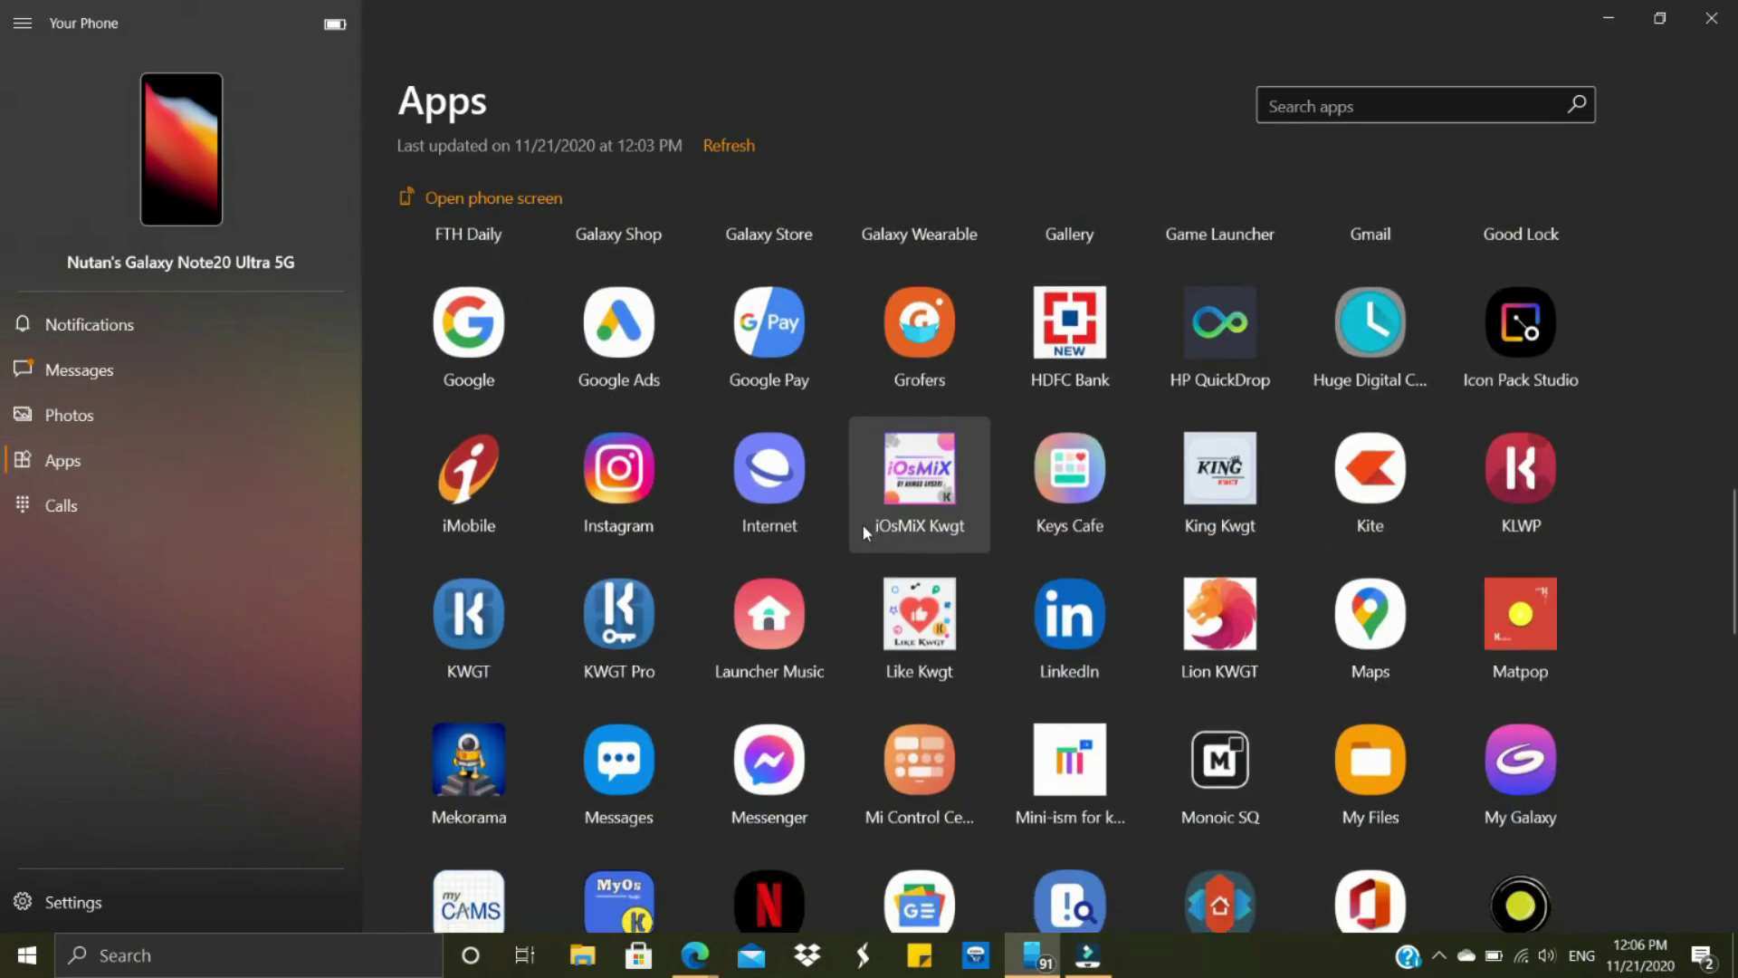
scroll(862, 530, down, 2)
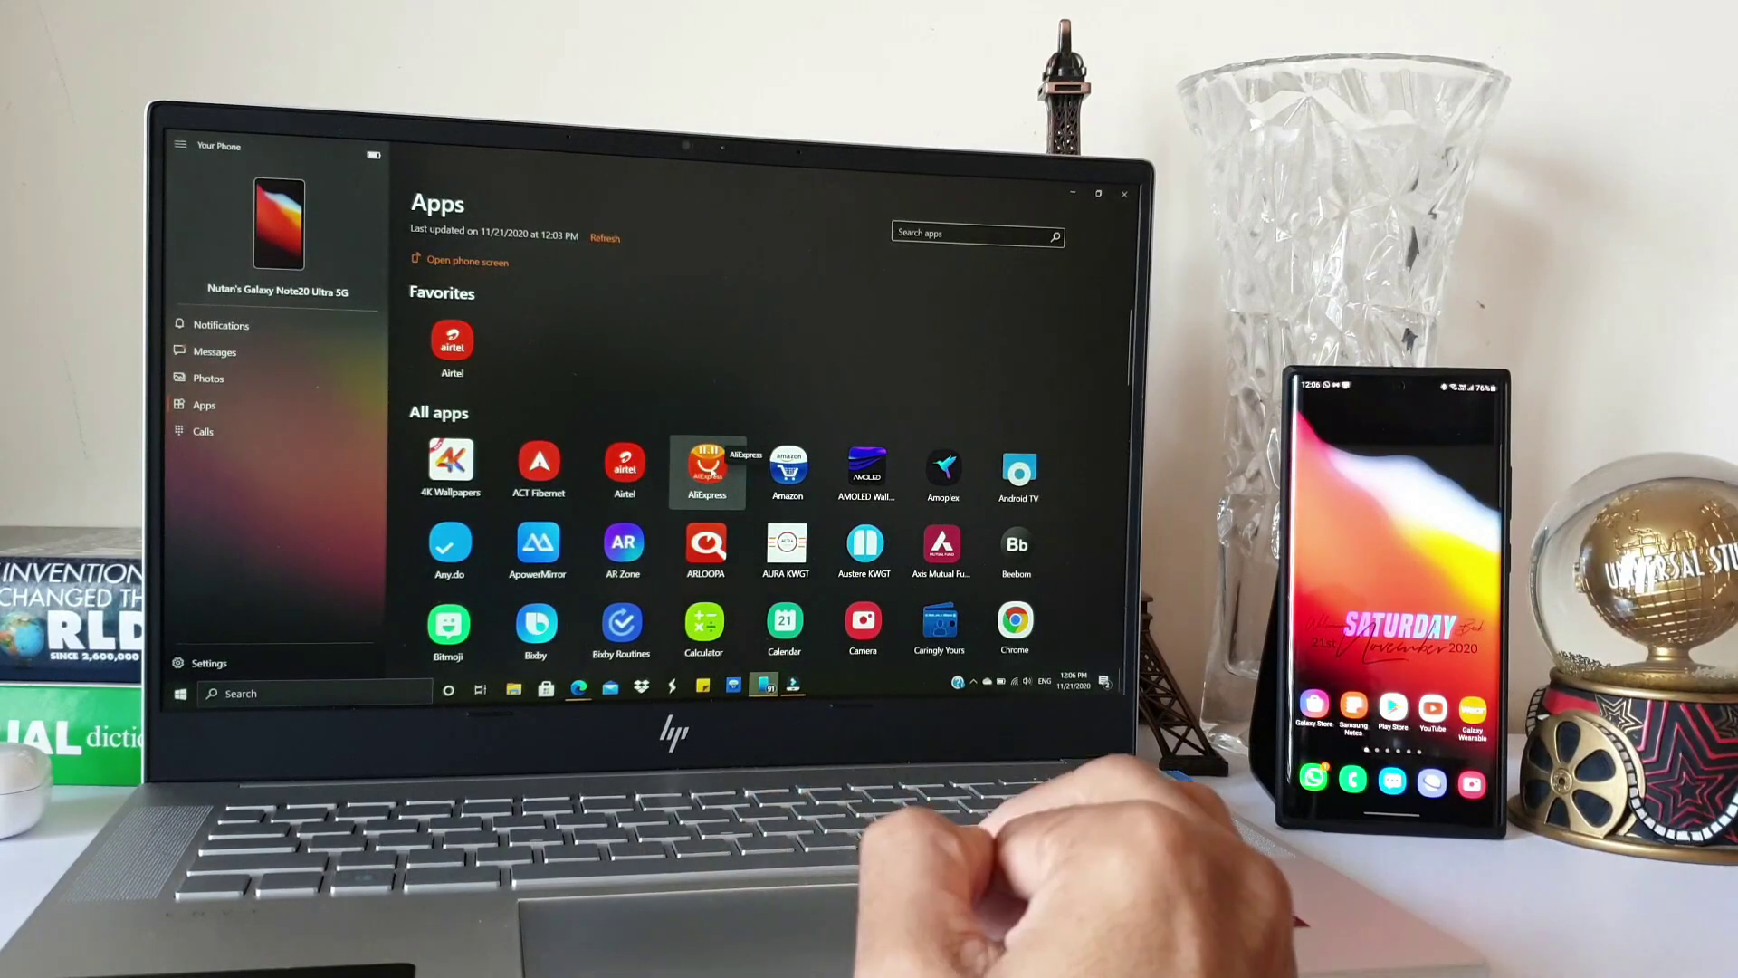
- Add AliExpress and Amazon to the favourite apps
right_click(712, 471)
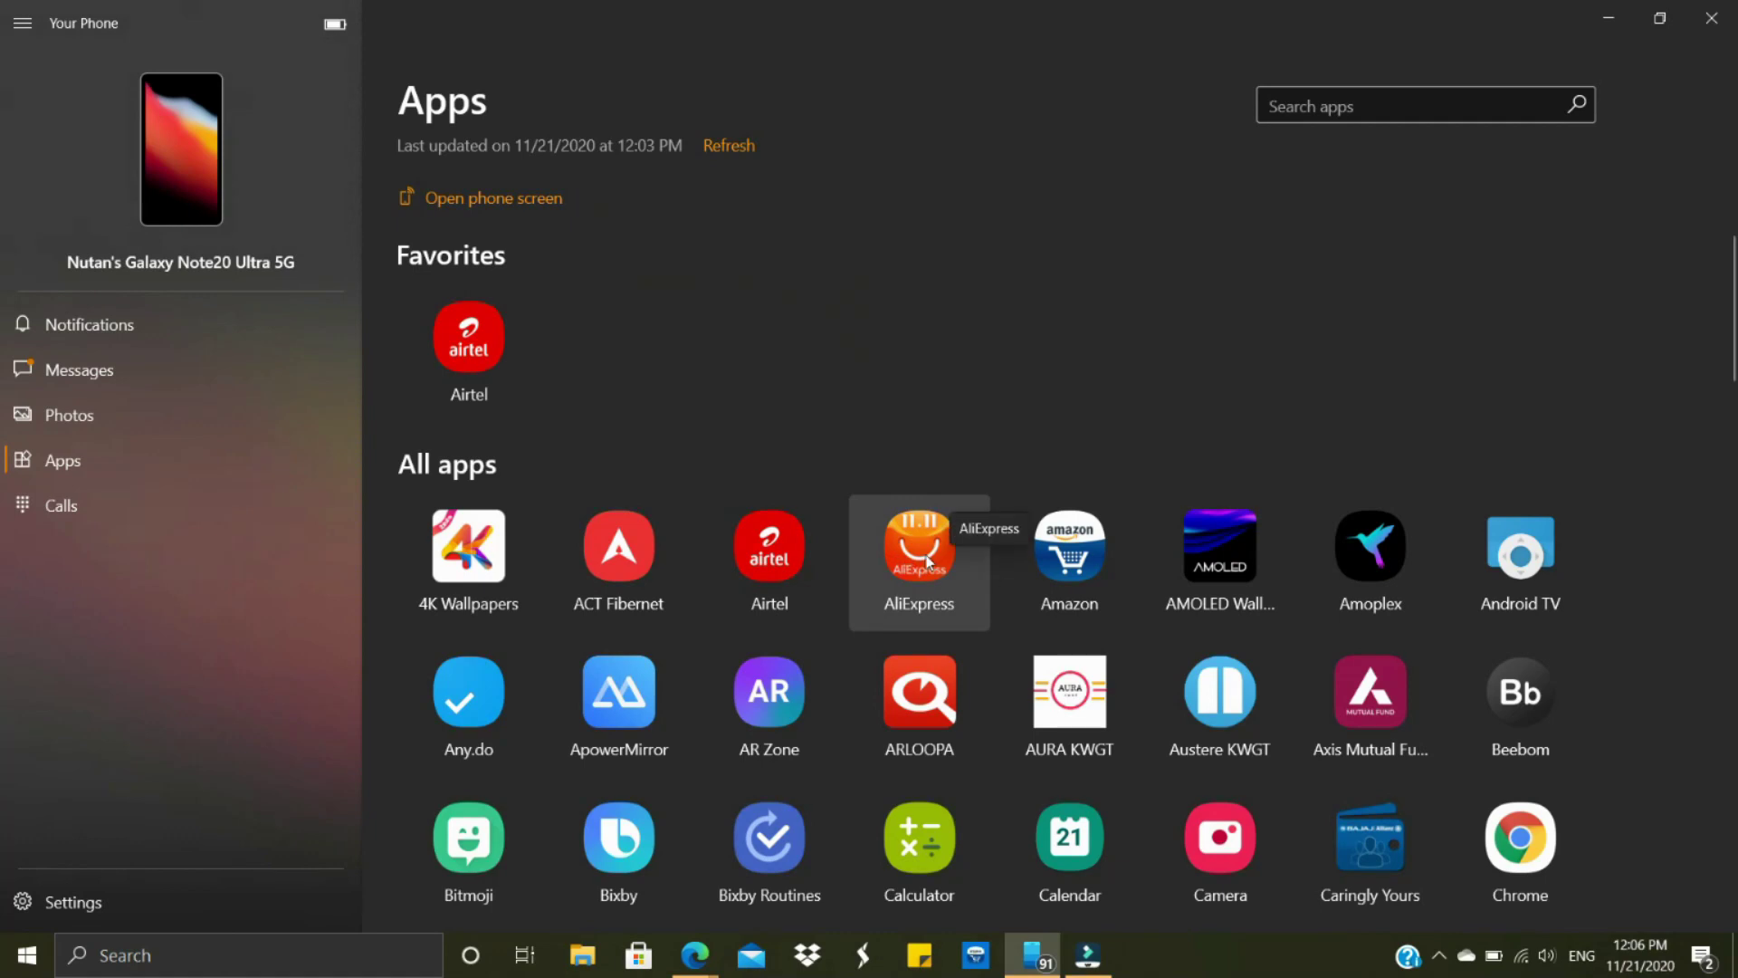
right_click(927, 561)
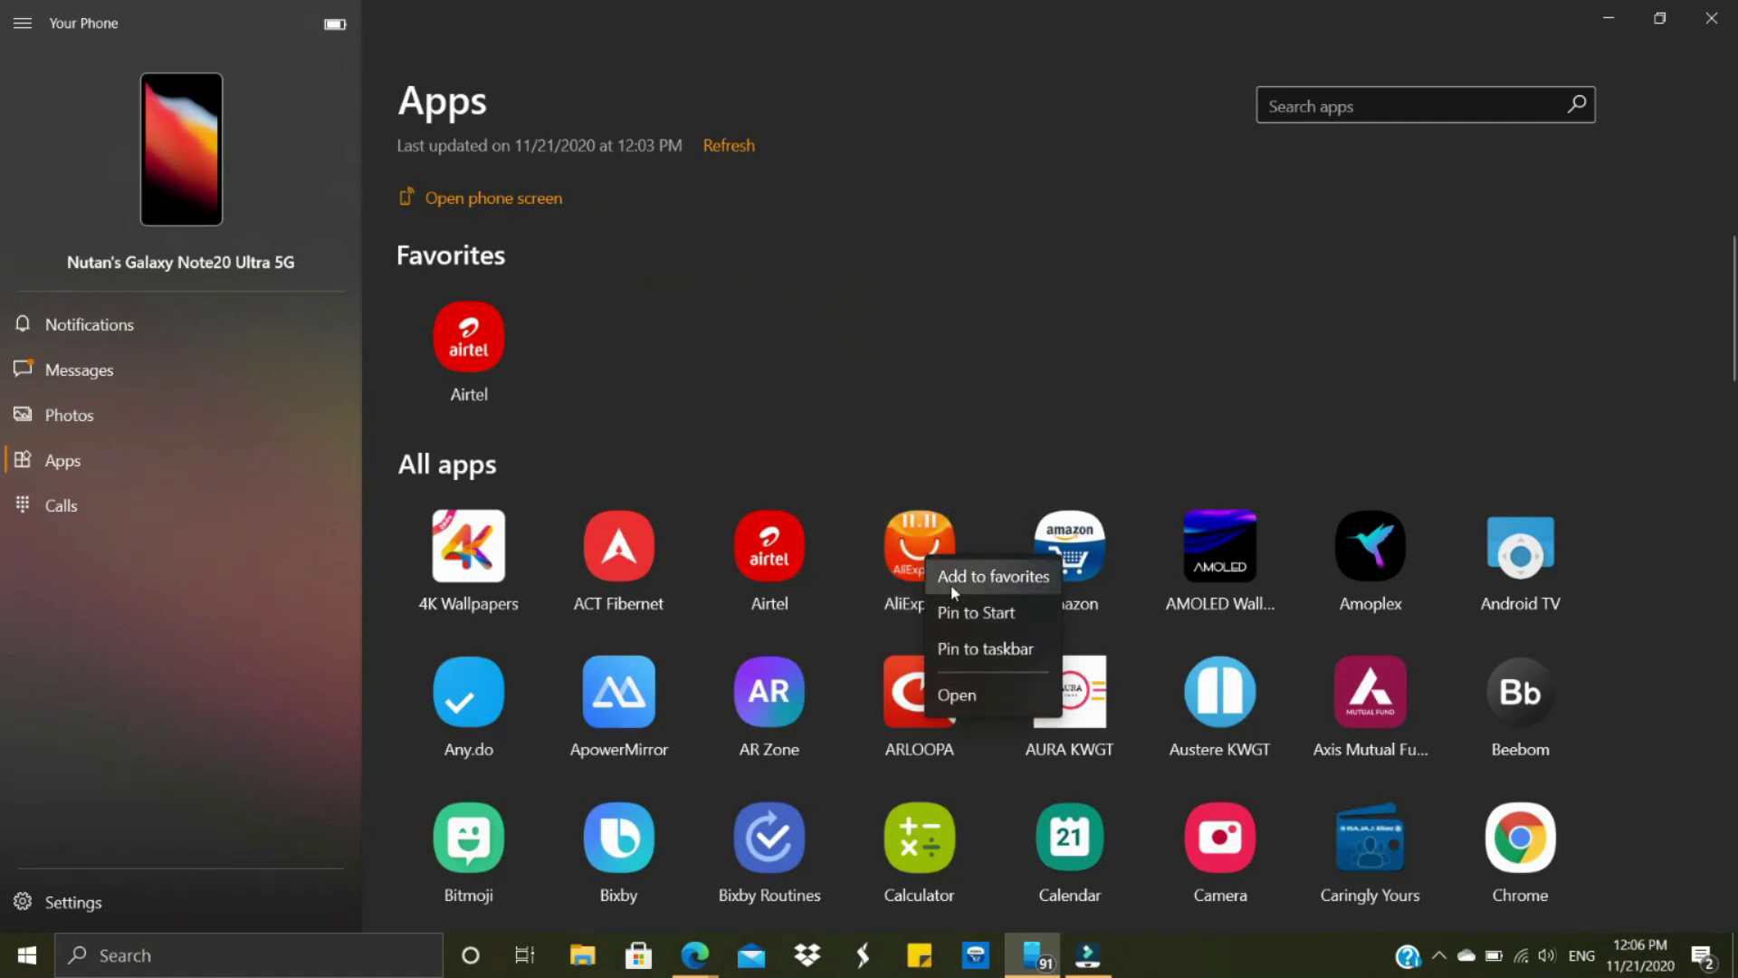
click(953, 587)
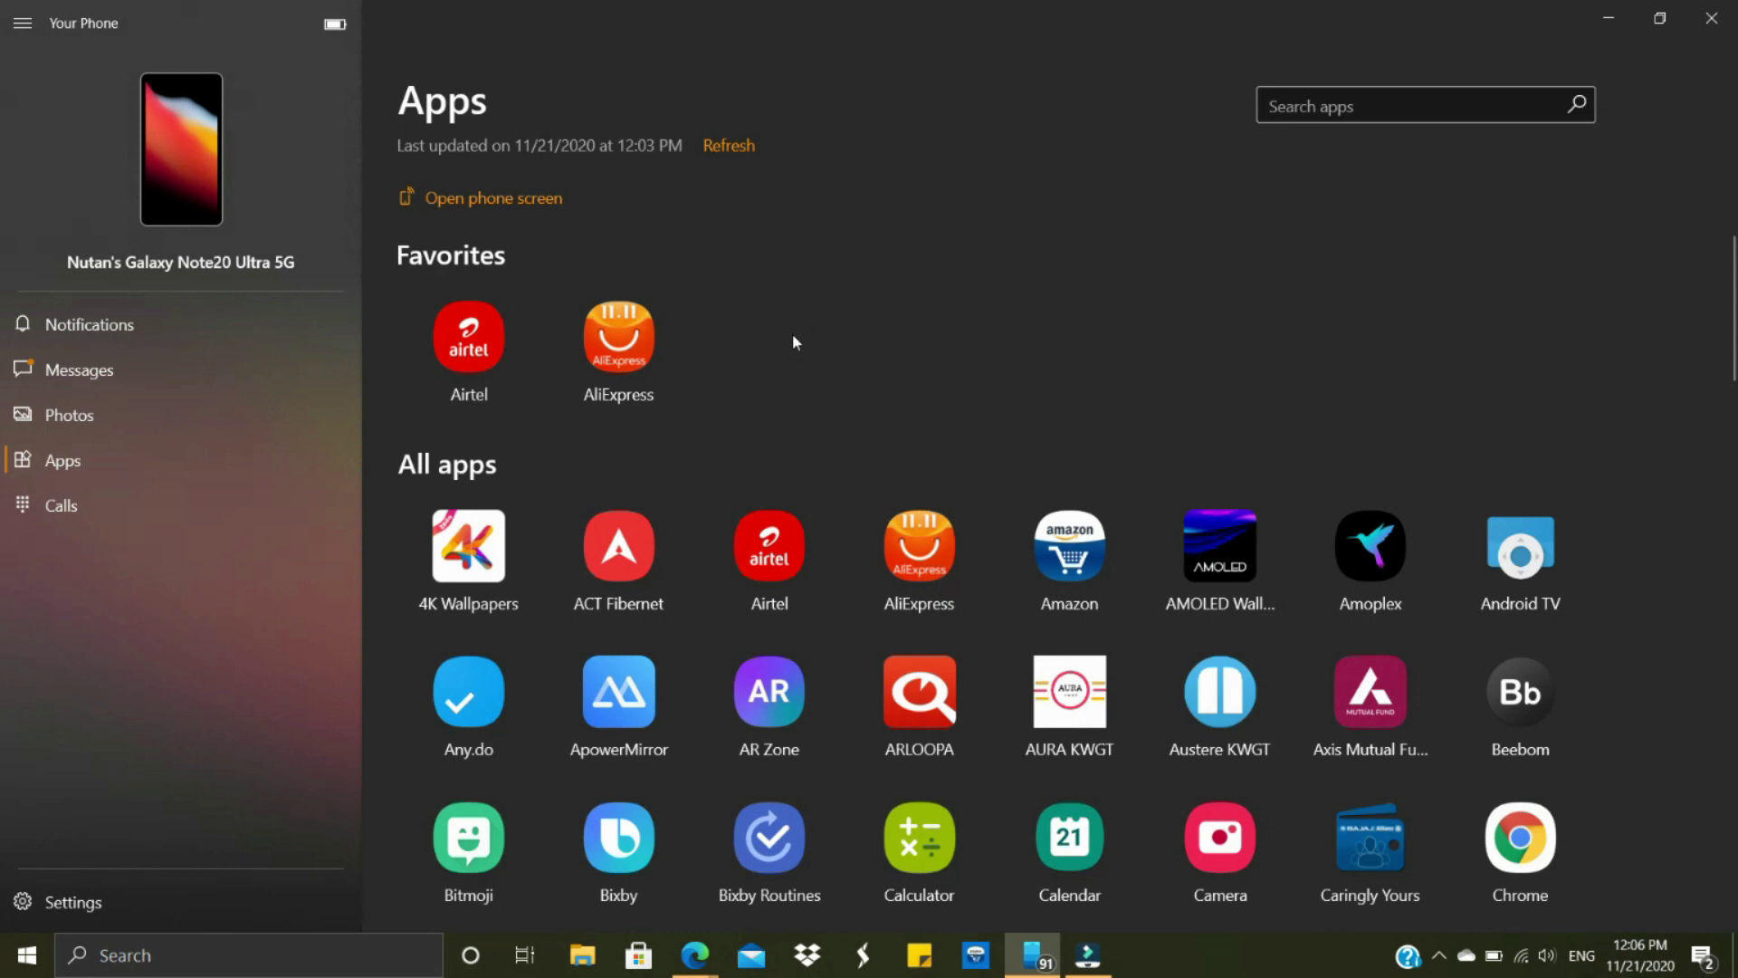
right_click(1057, 543)
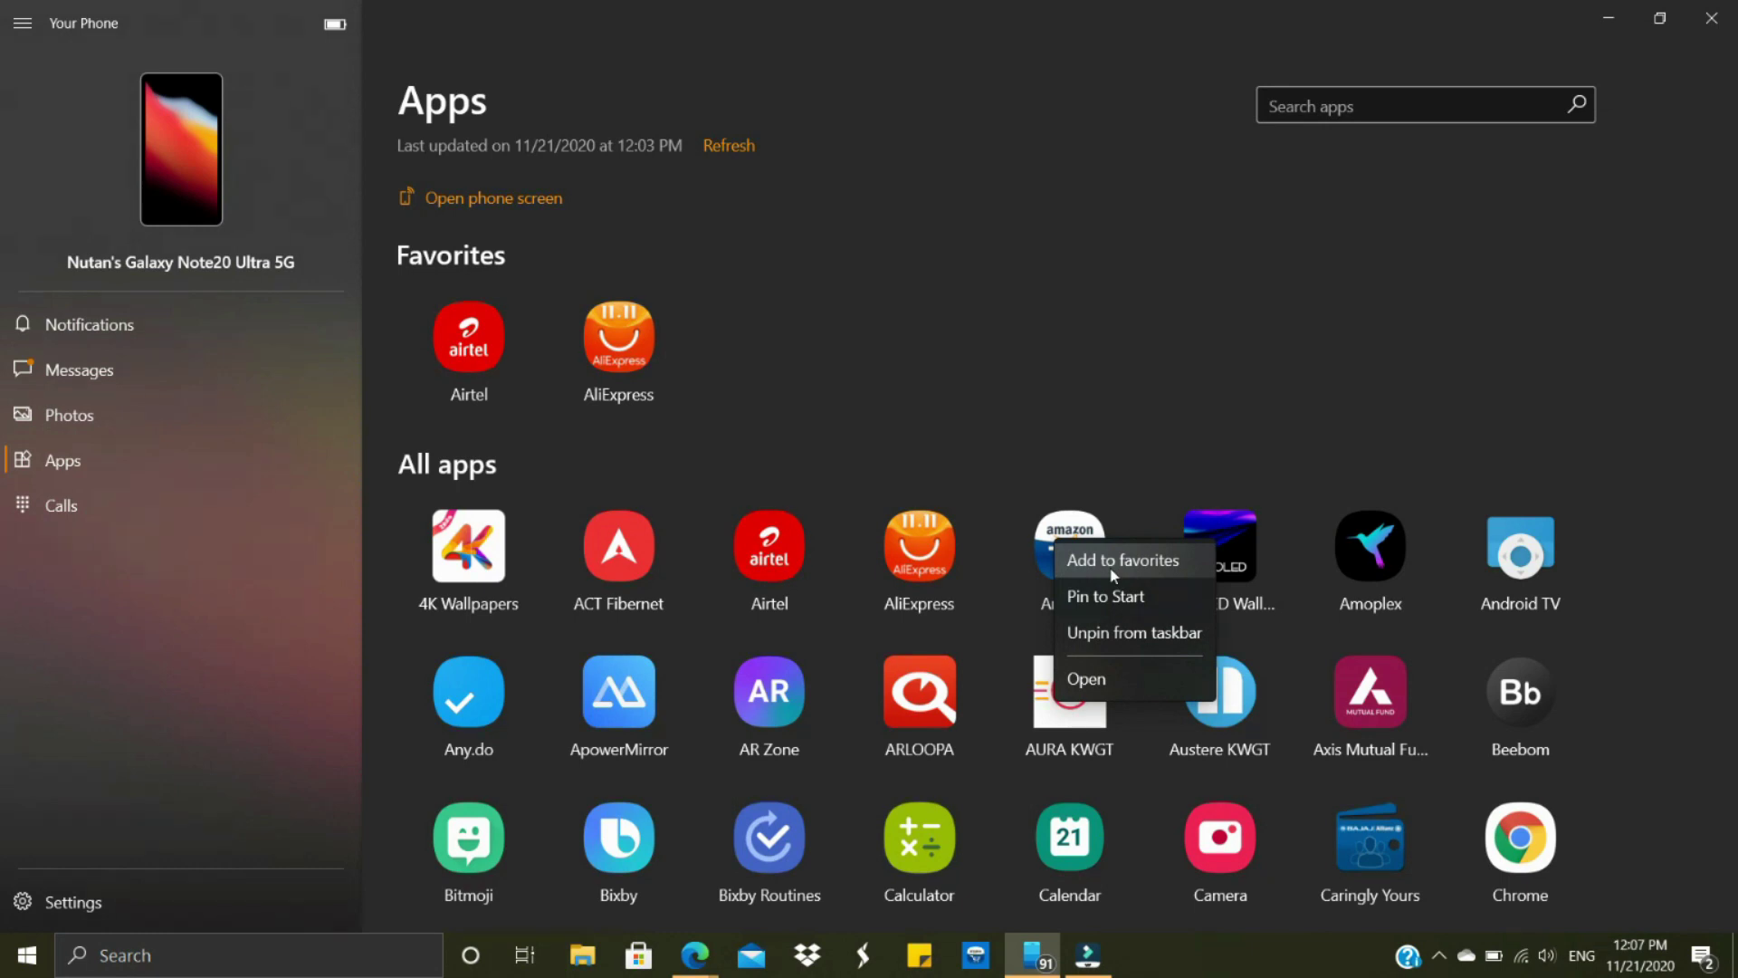
click(1112, 561)
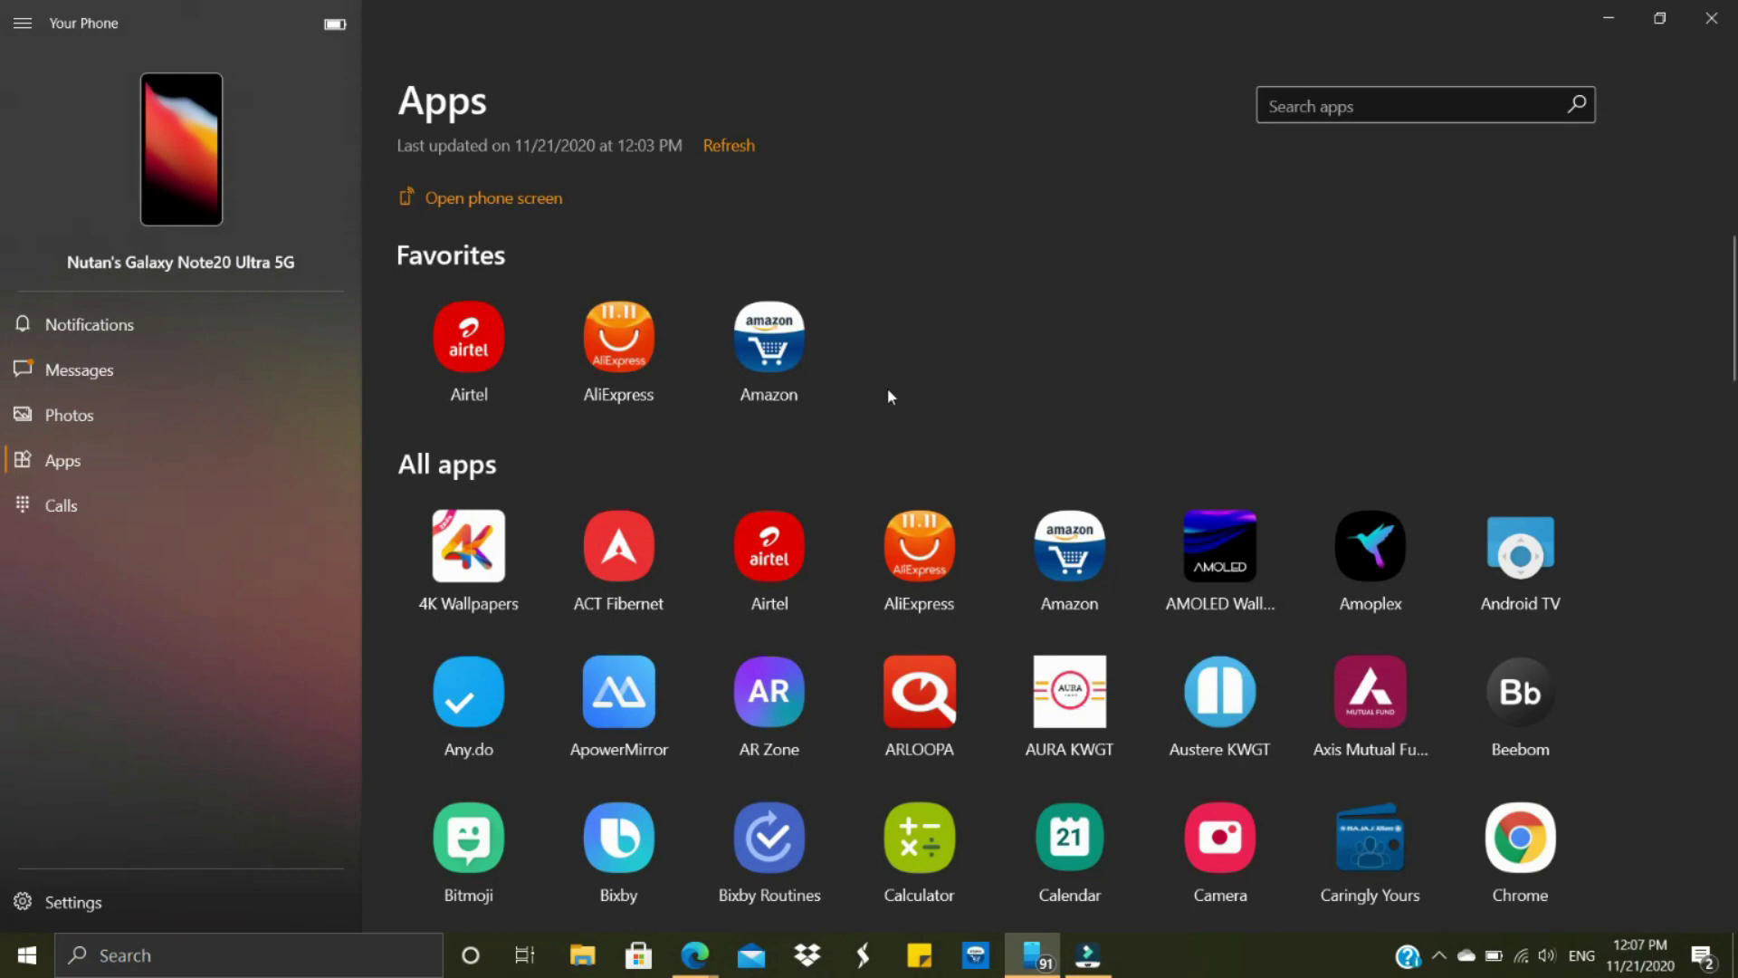
- Remove Amazon from the Favorites list
scroll(936, 409, down, 1)
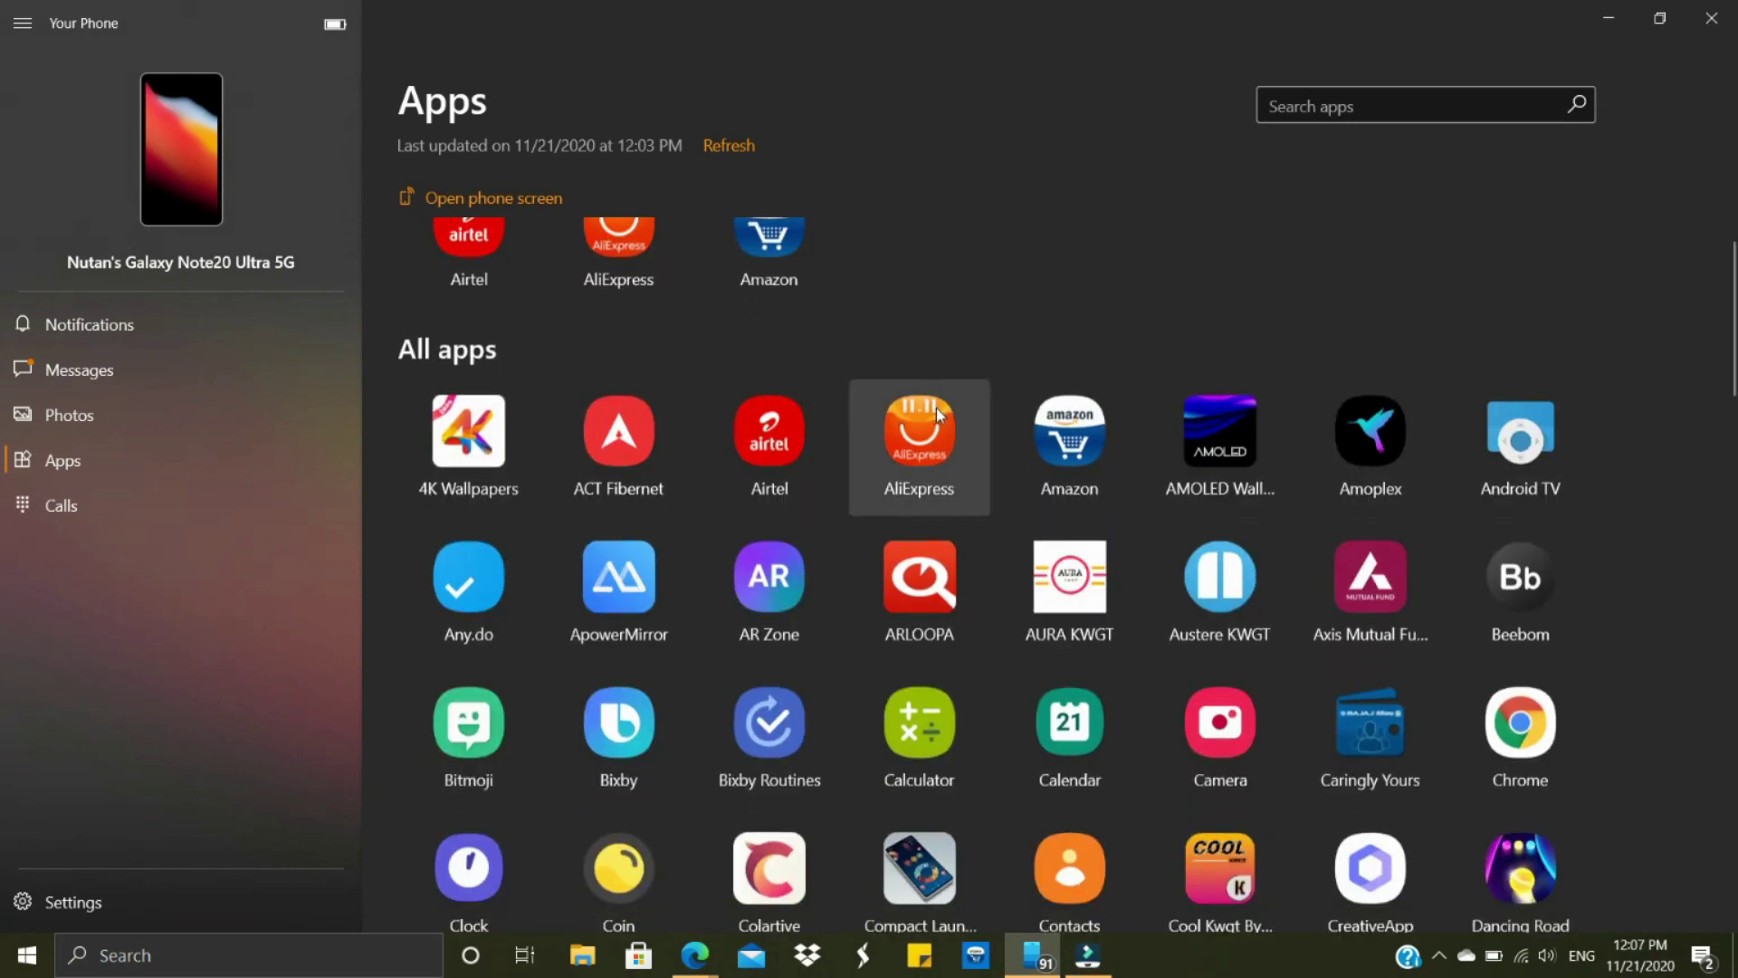
scroll(936, 409, up, 1)
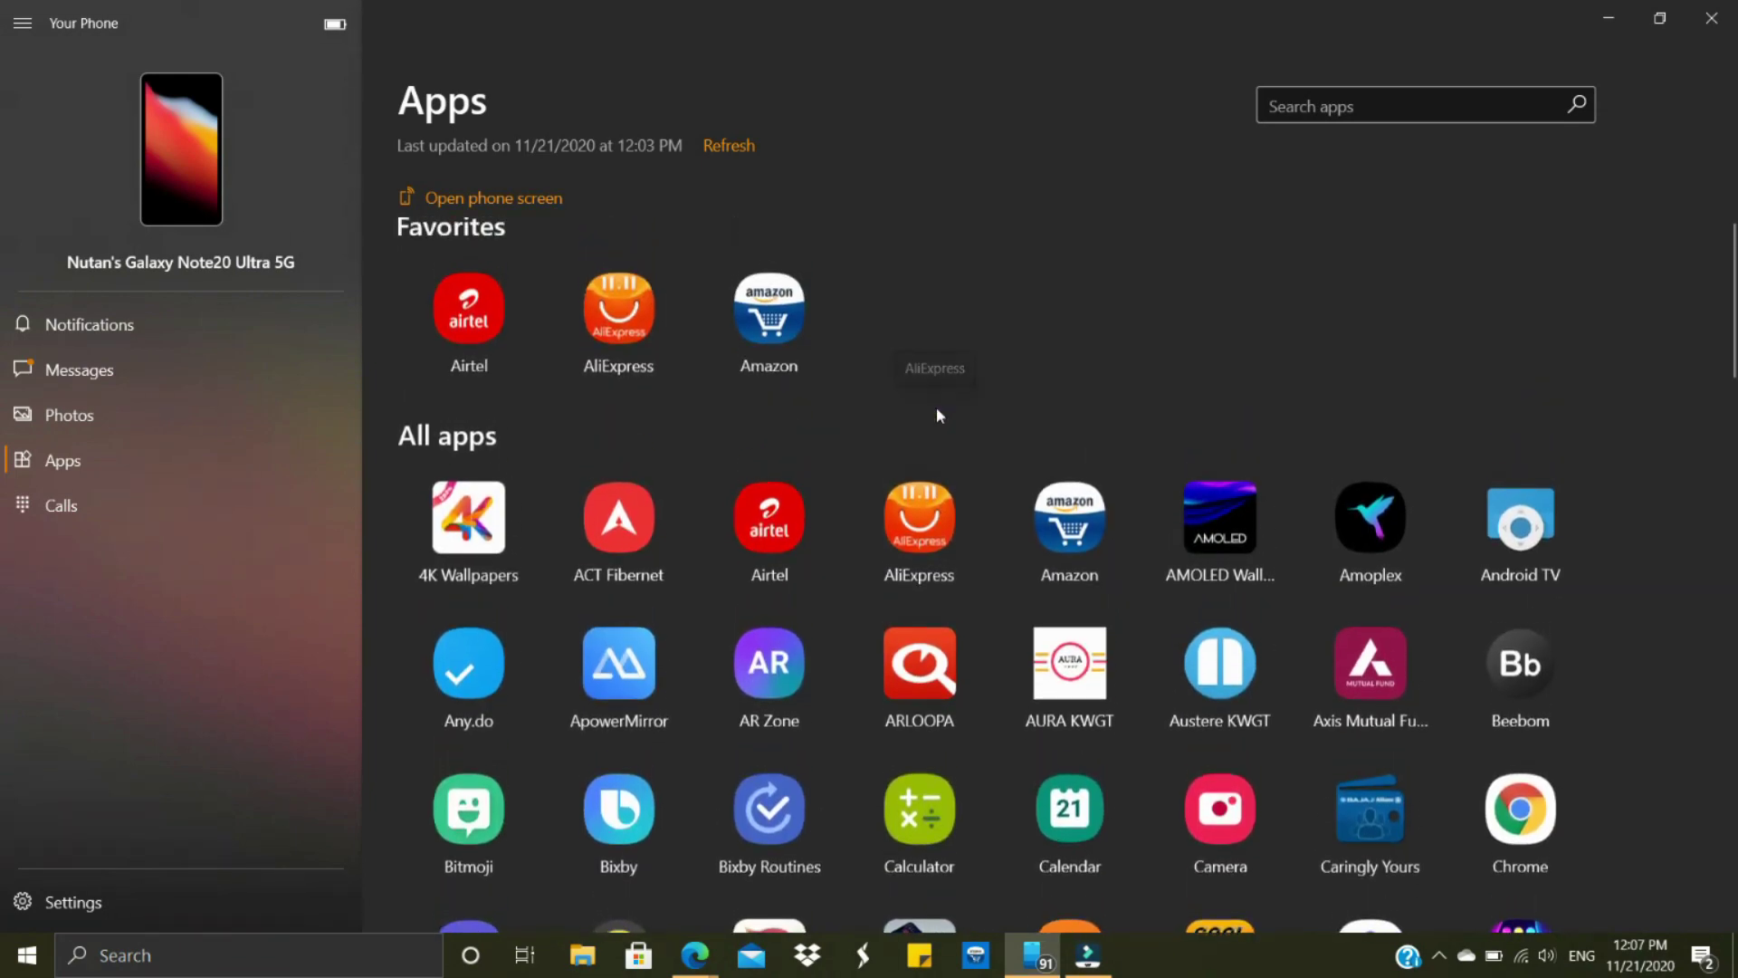
right_click(786, 340)
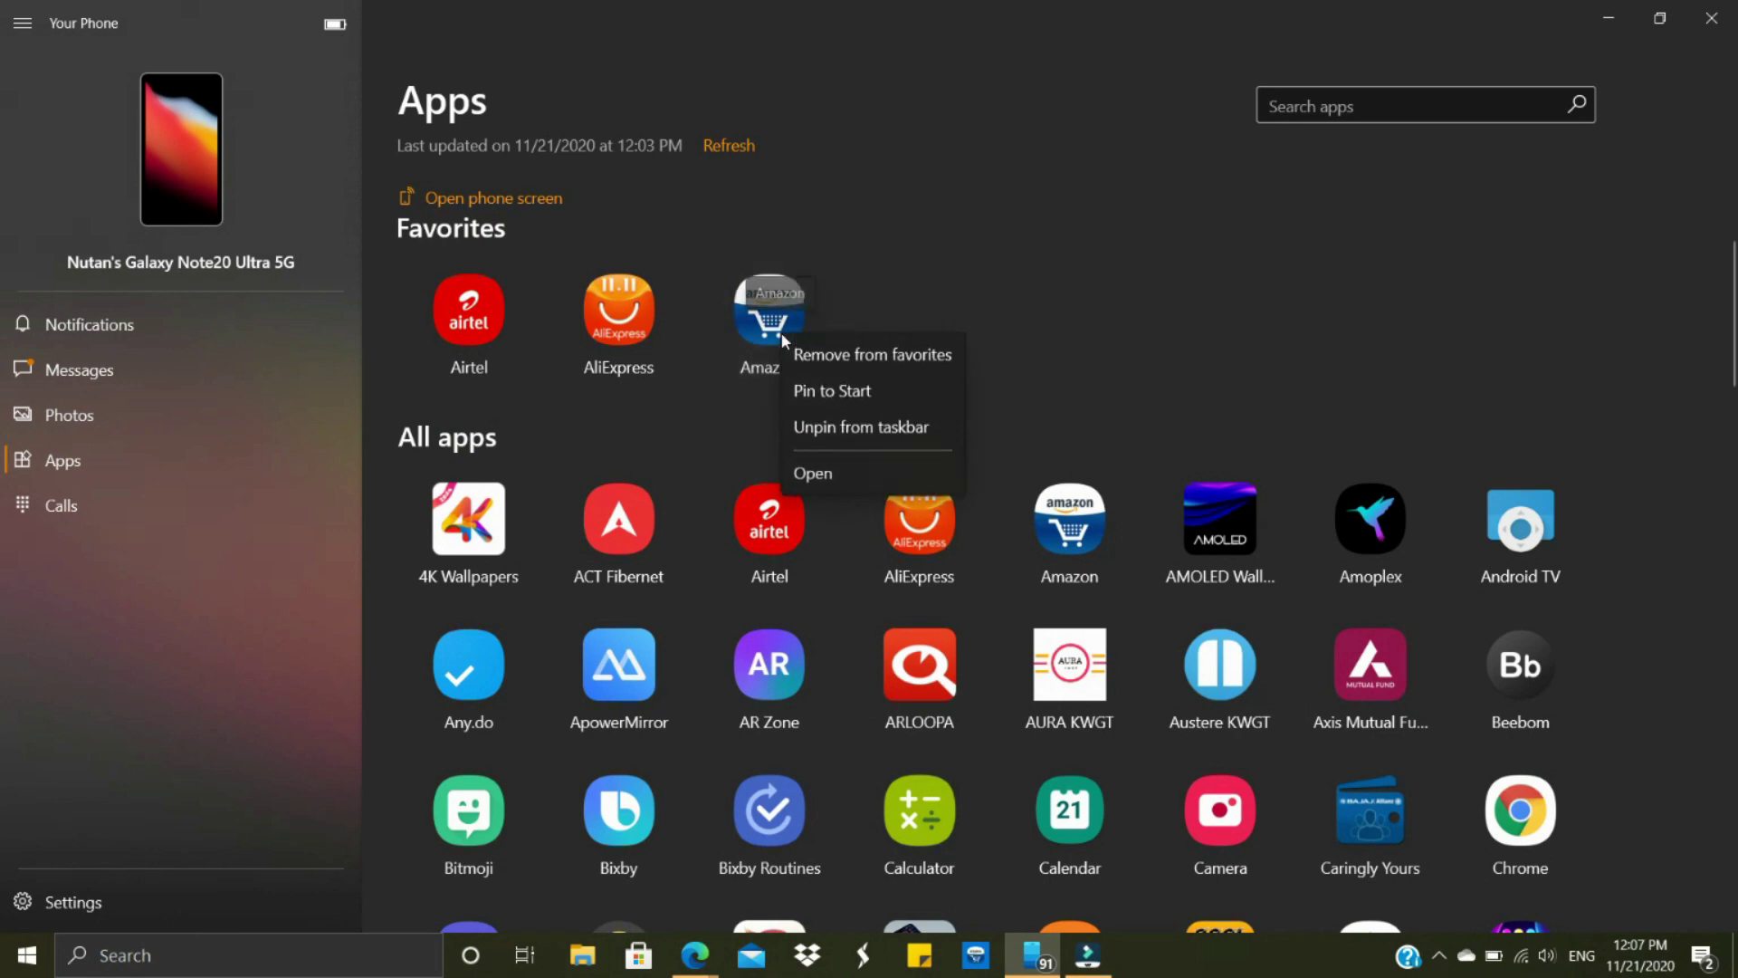
click(838, 354)
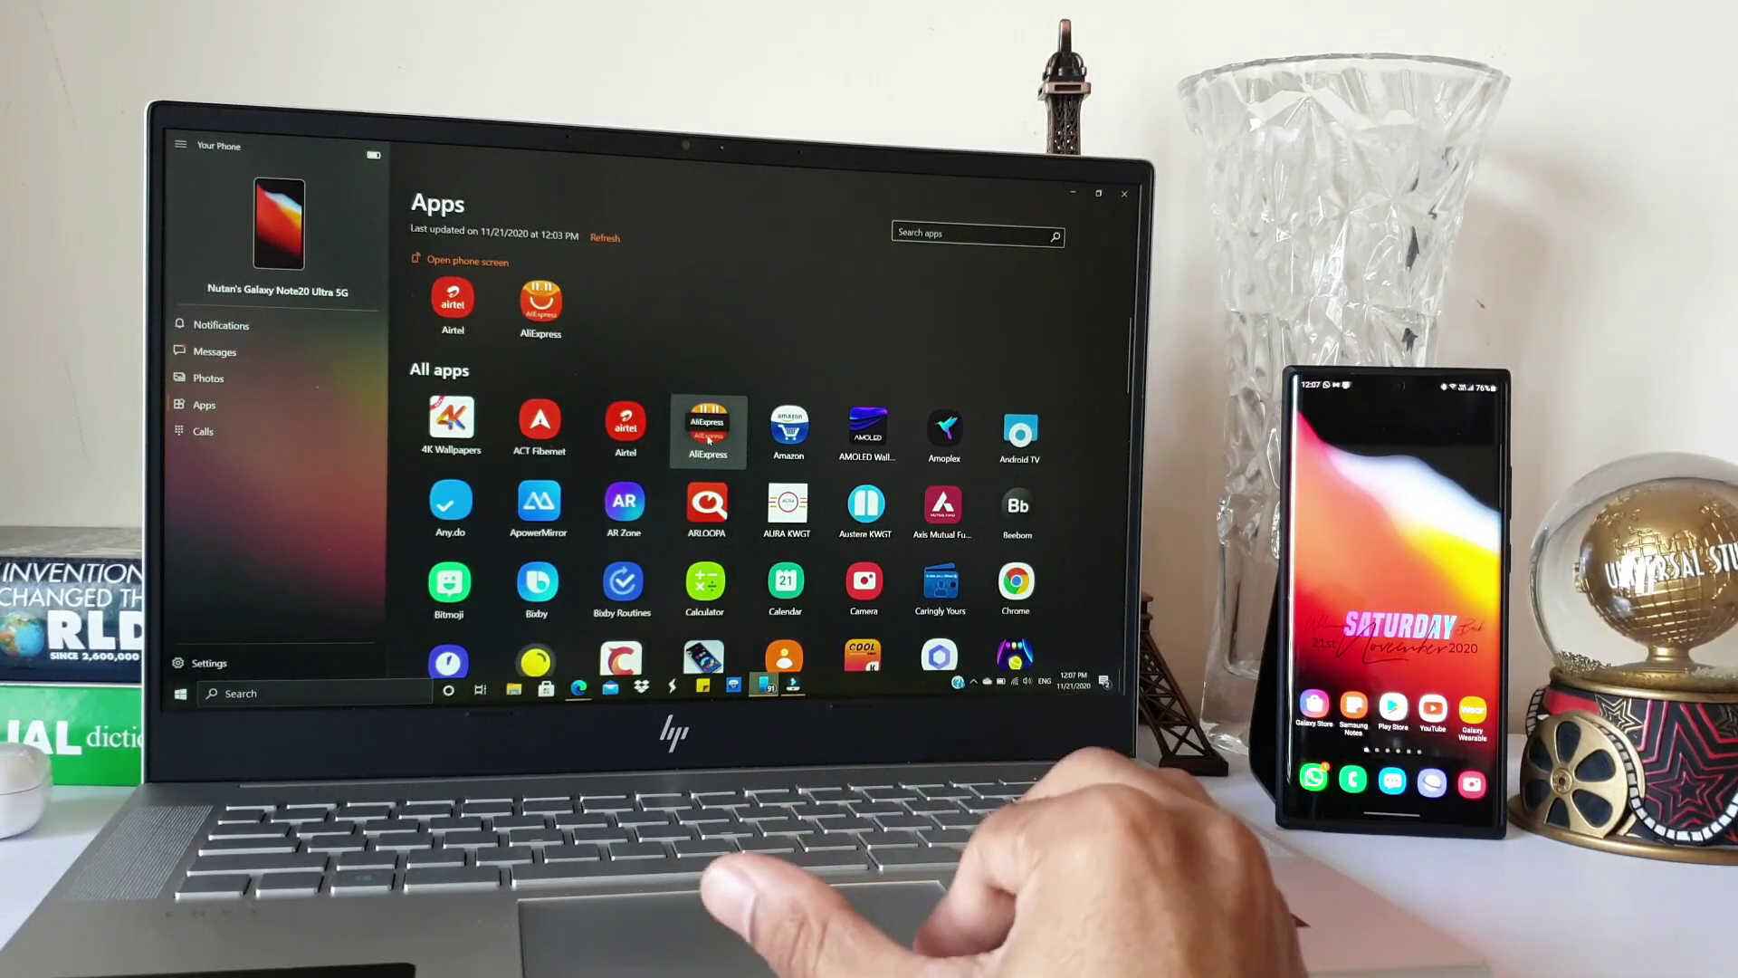
- Pin the AliExpress app to the Windows taskbar
right_click(708, 447)
click(738, 487)
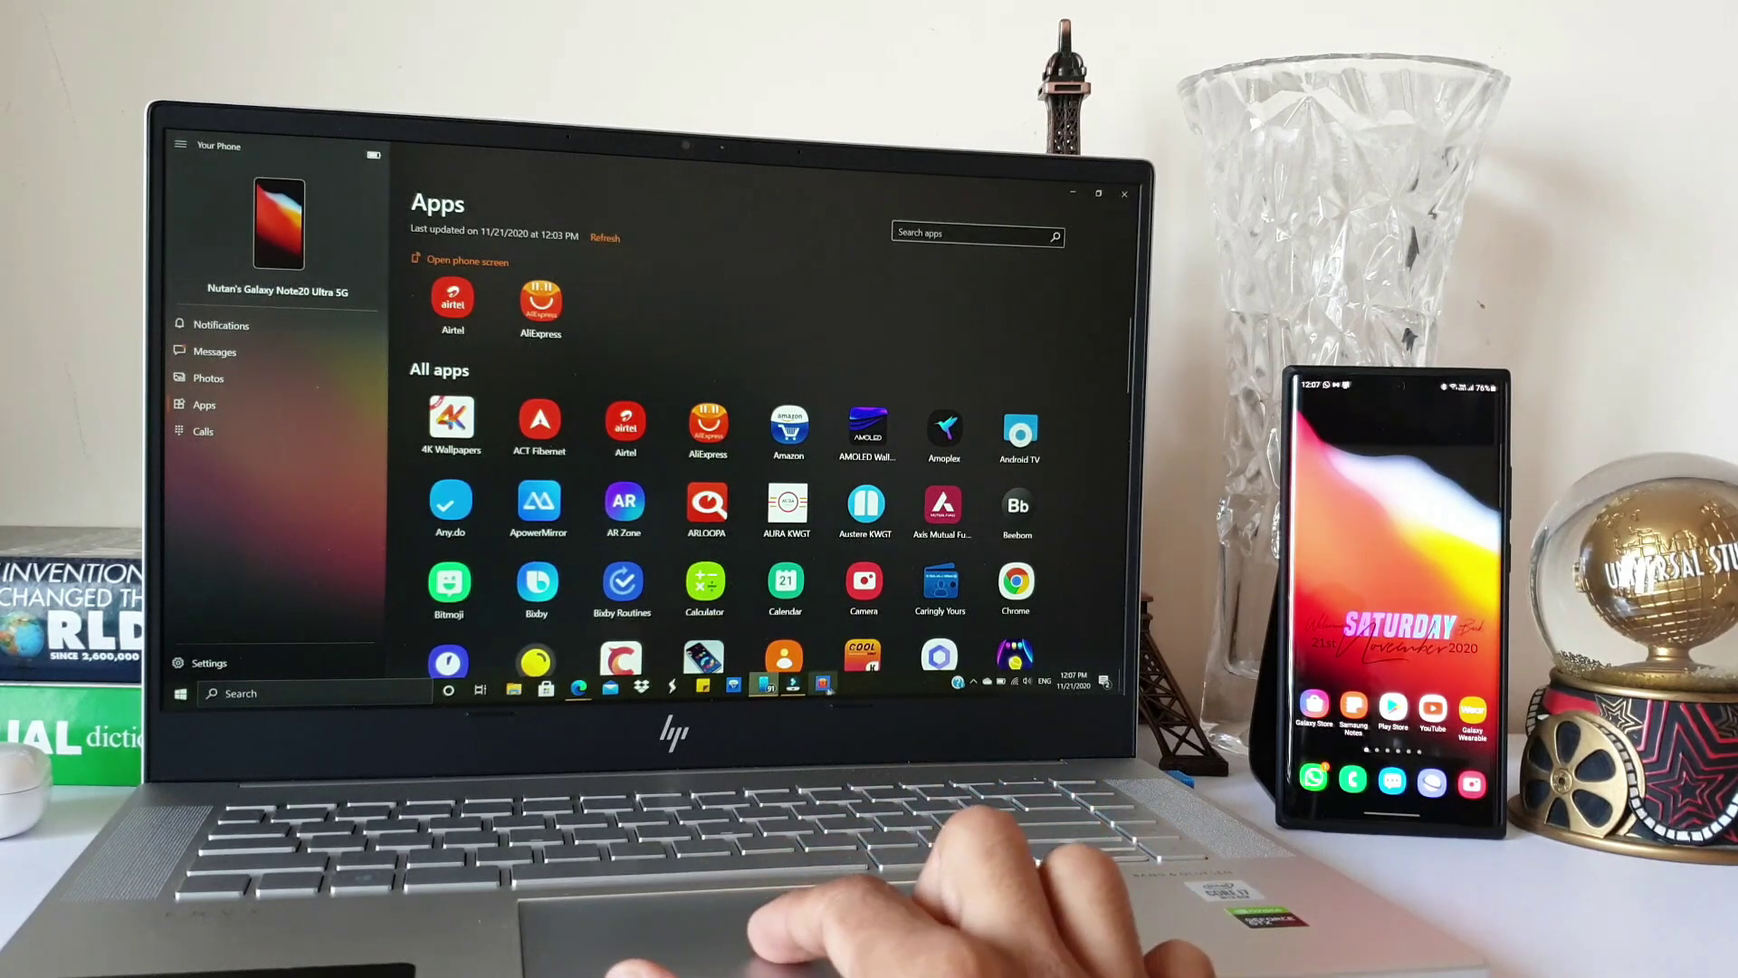
click(829, 690)
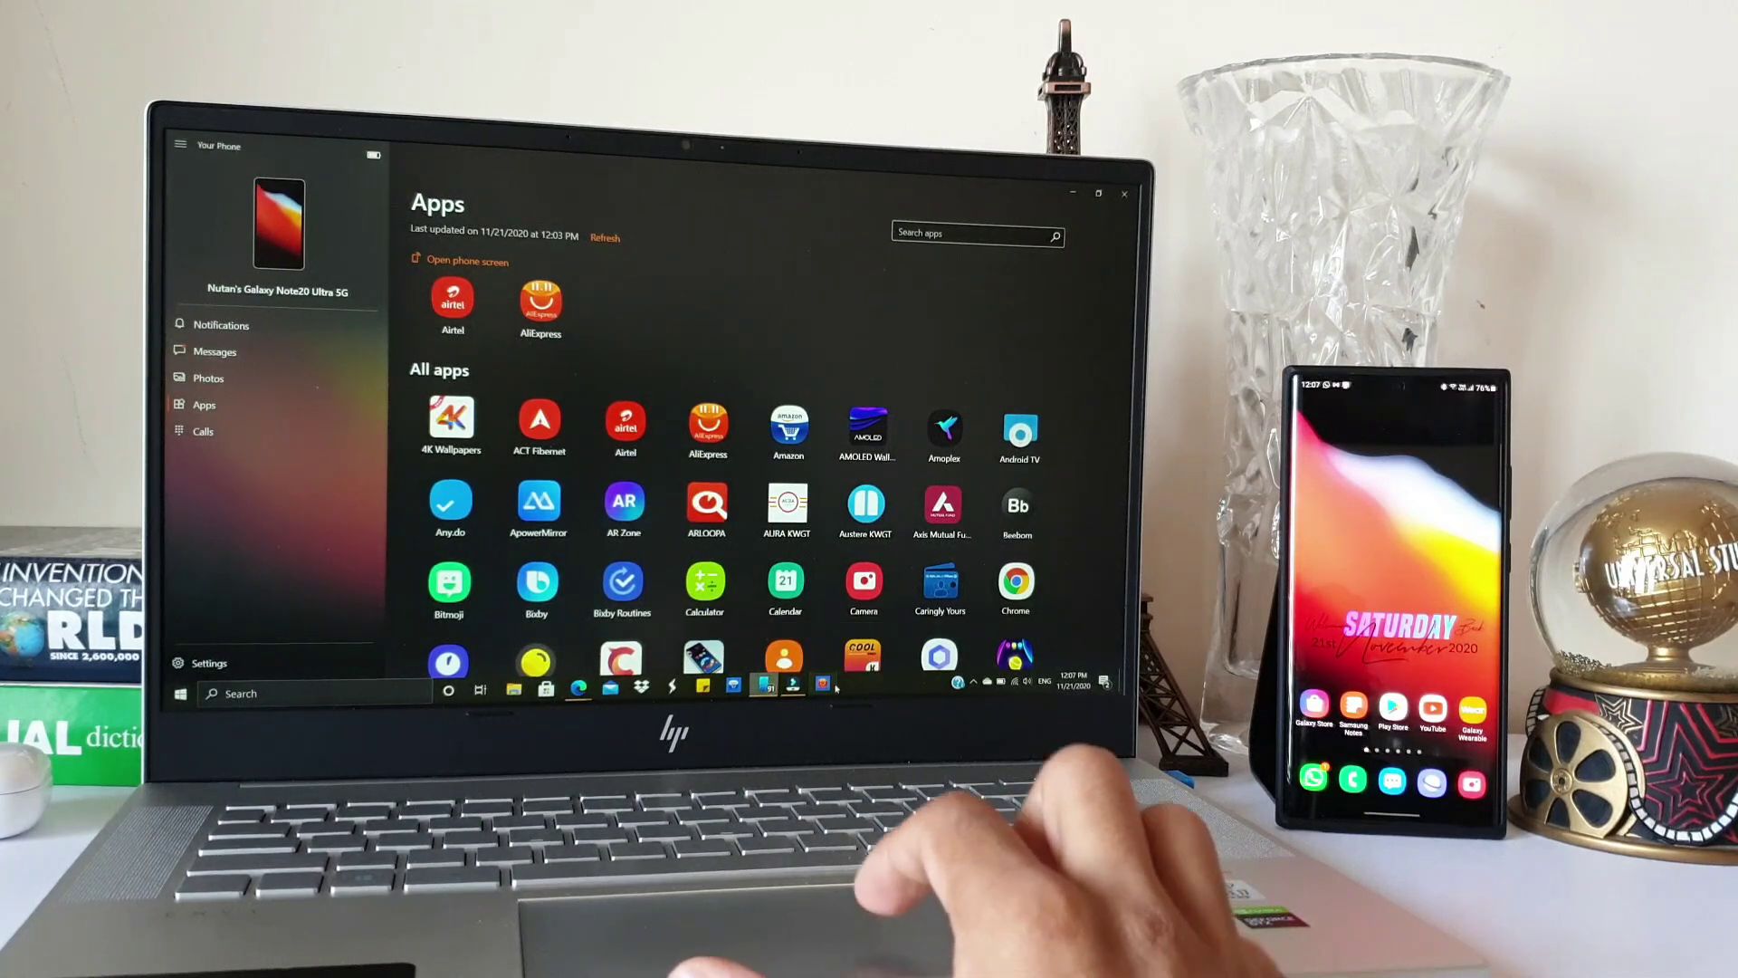
- Launch AliExpress from its taskbar shortcut, then pin Any.do to Start
right_click(822, 684)
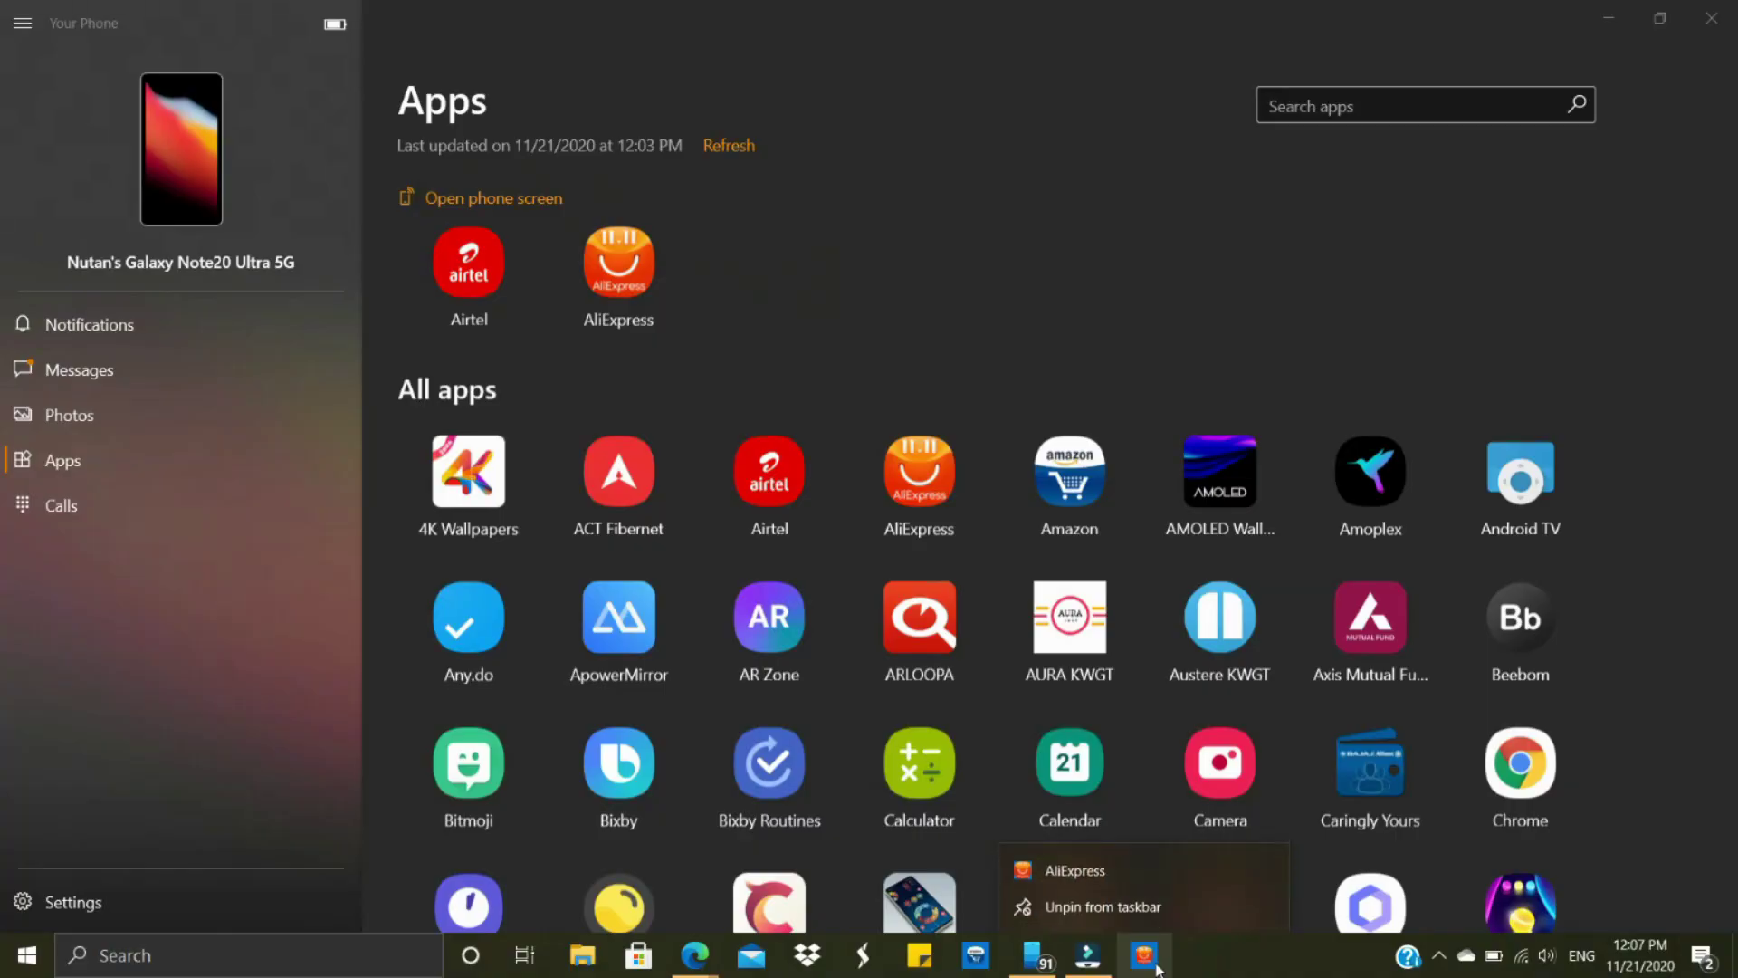
click(1144, 955)
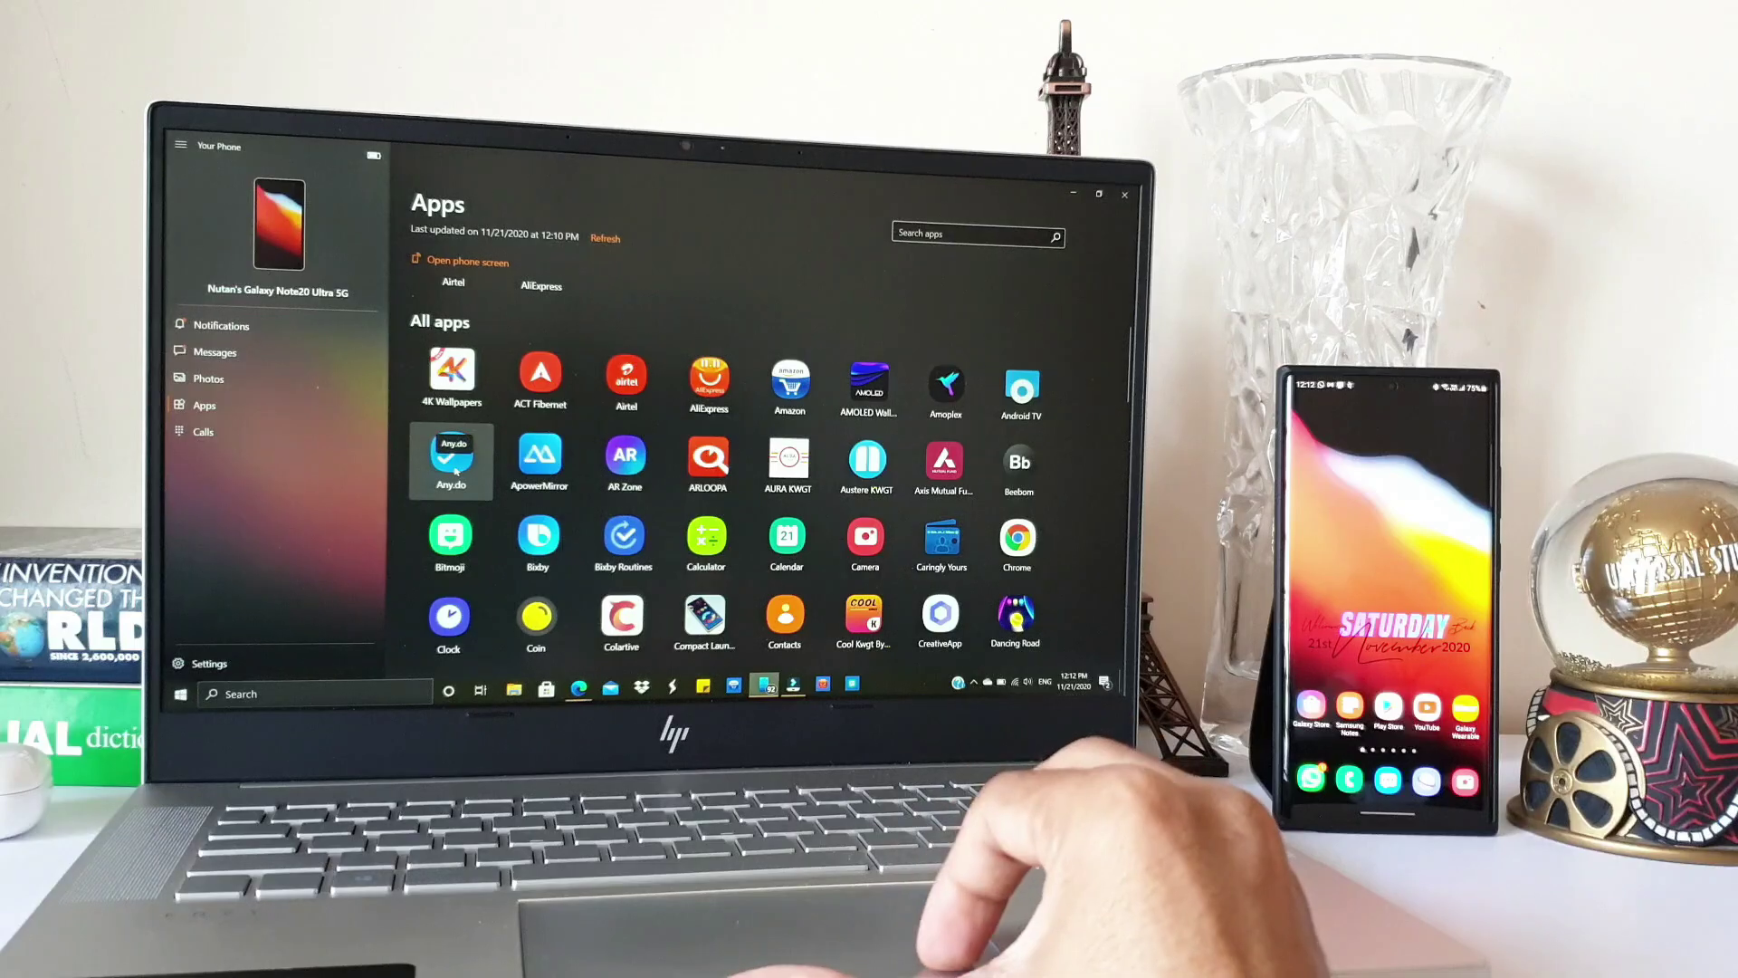
right_click(455, 470)
click(483, 494)
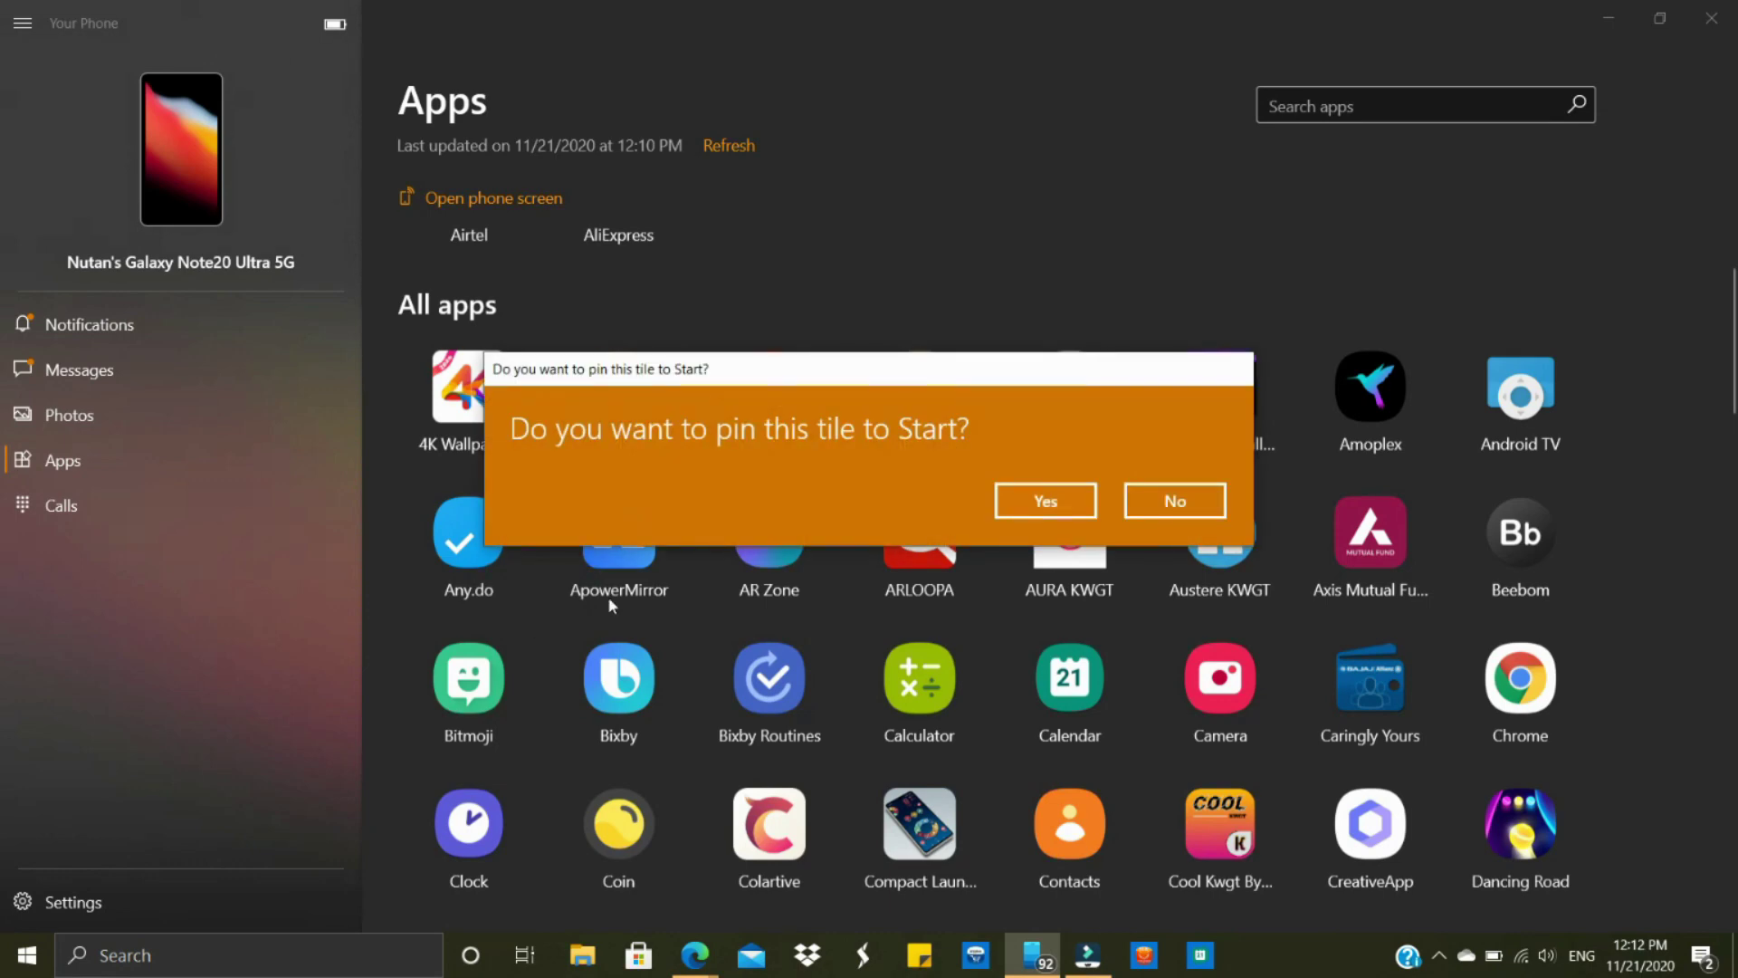
click(1034, 509)
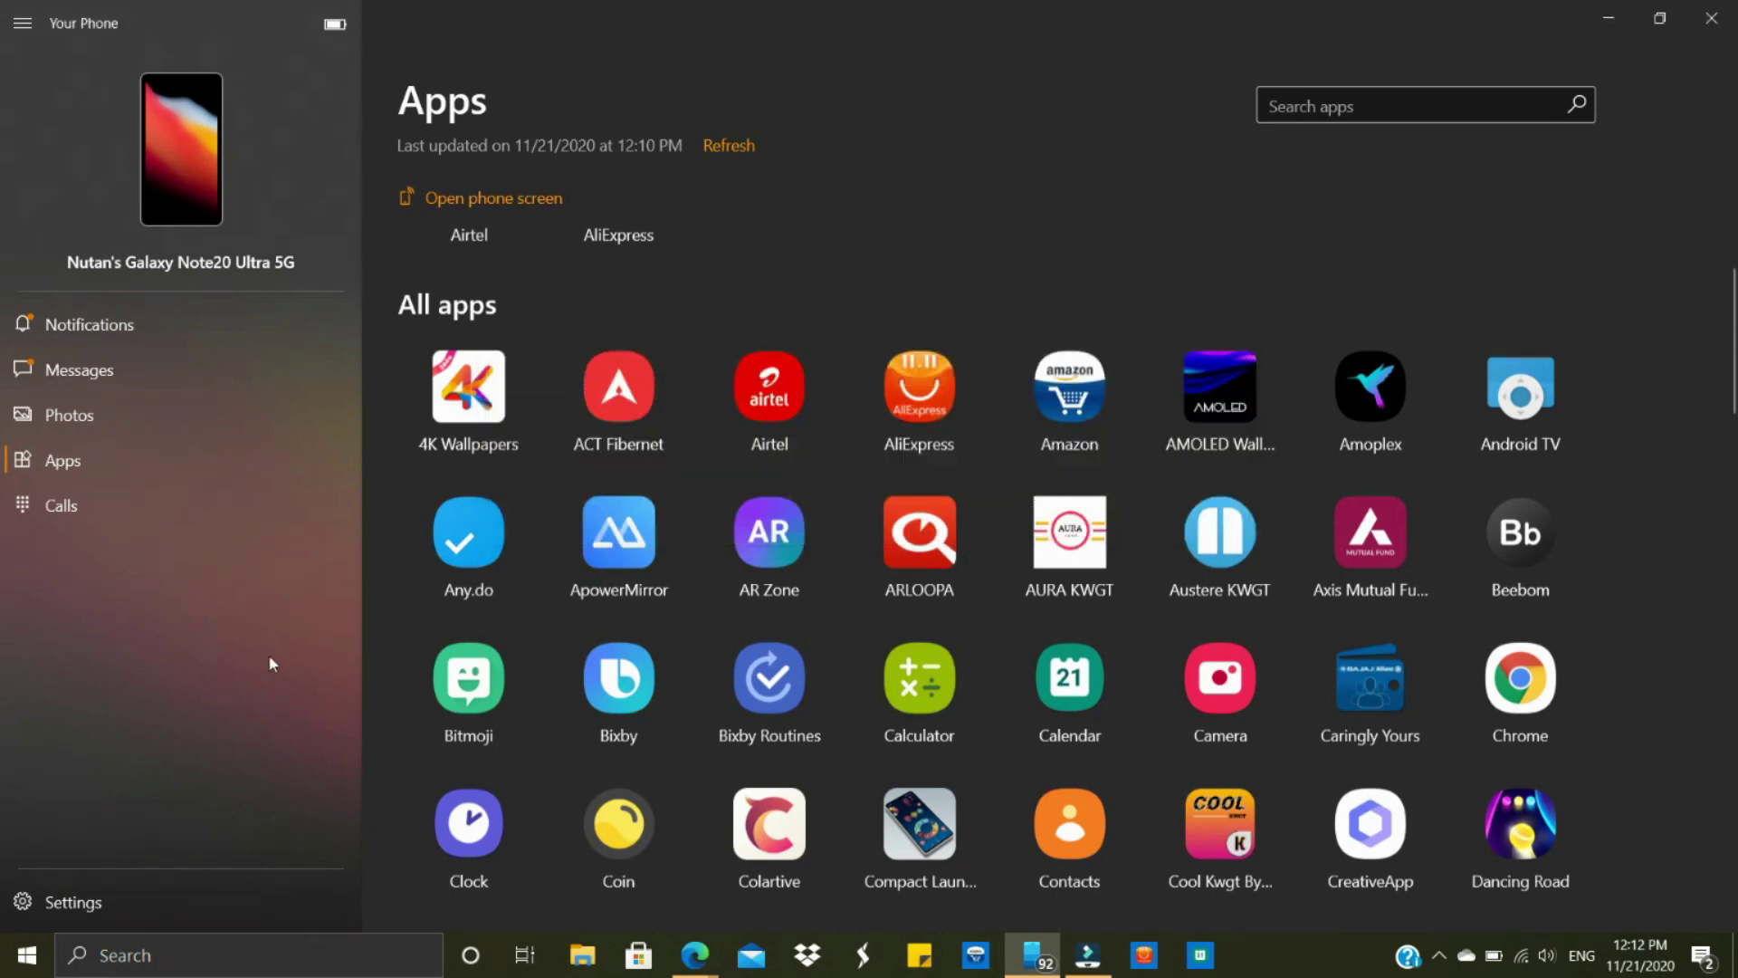
- Resize the Any.do tile in the Start menu to Small
key(super)
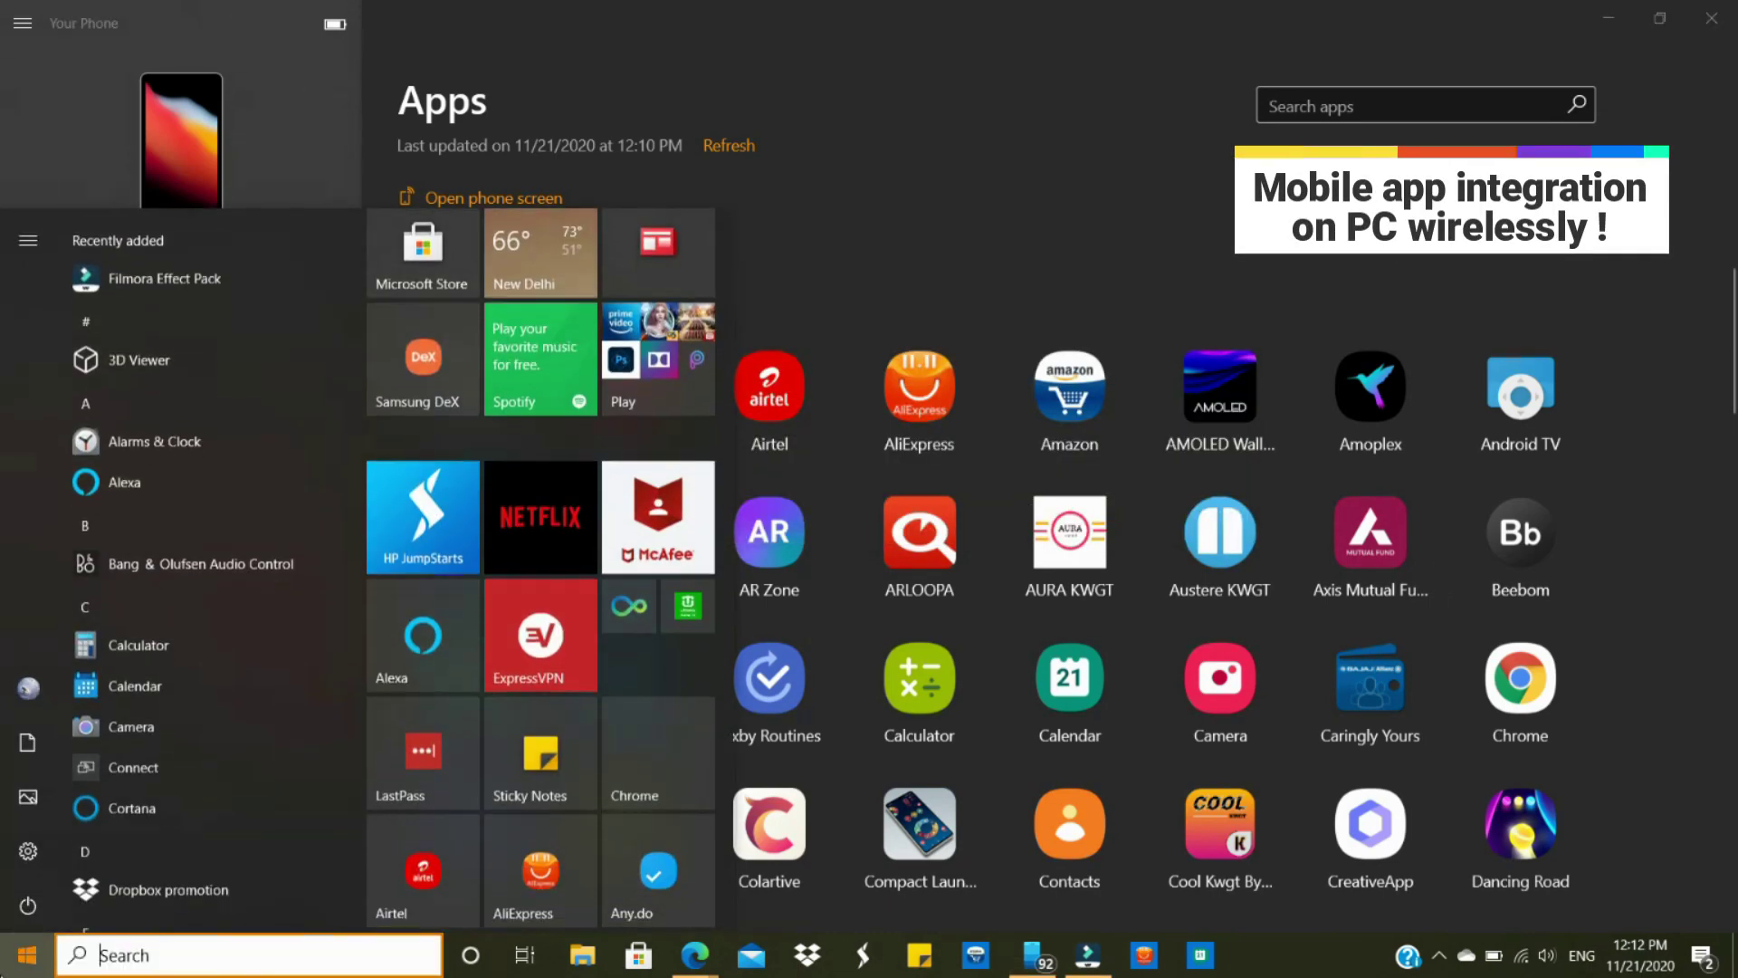
scroll(598, 760, down, 1)
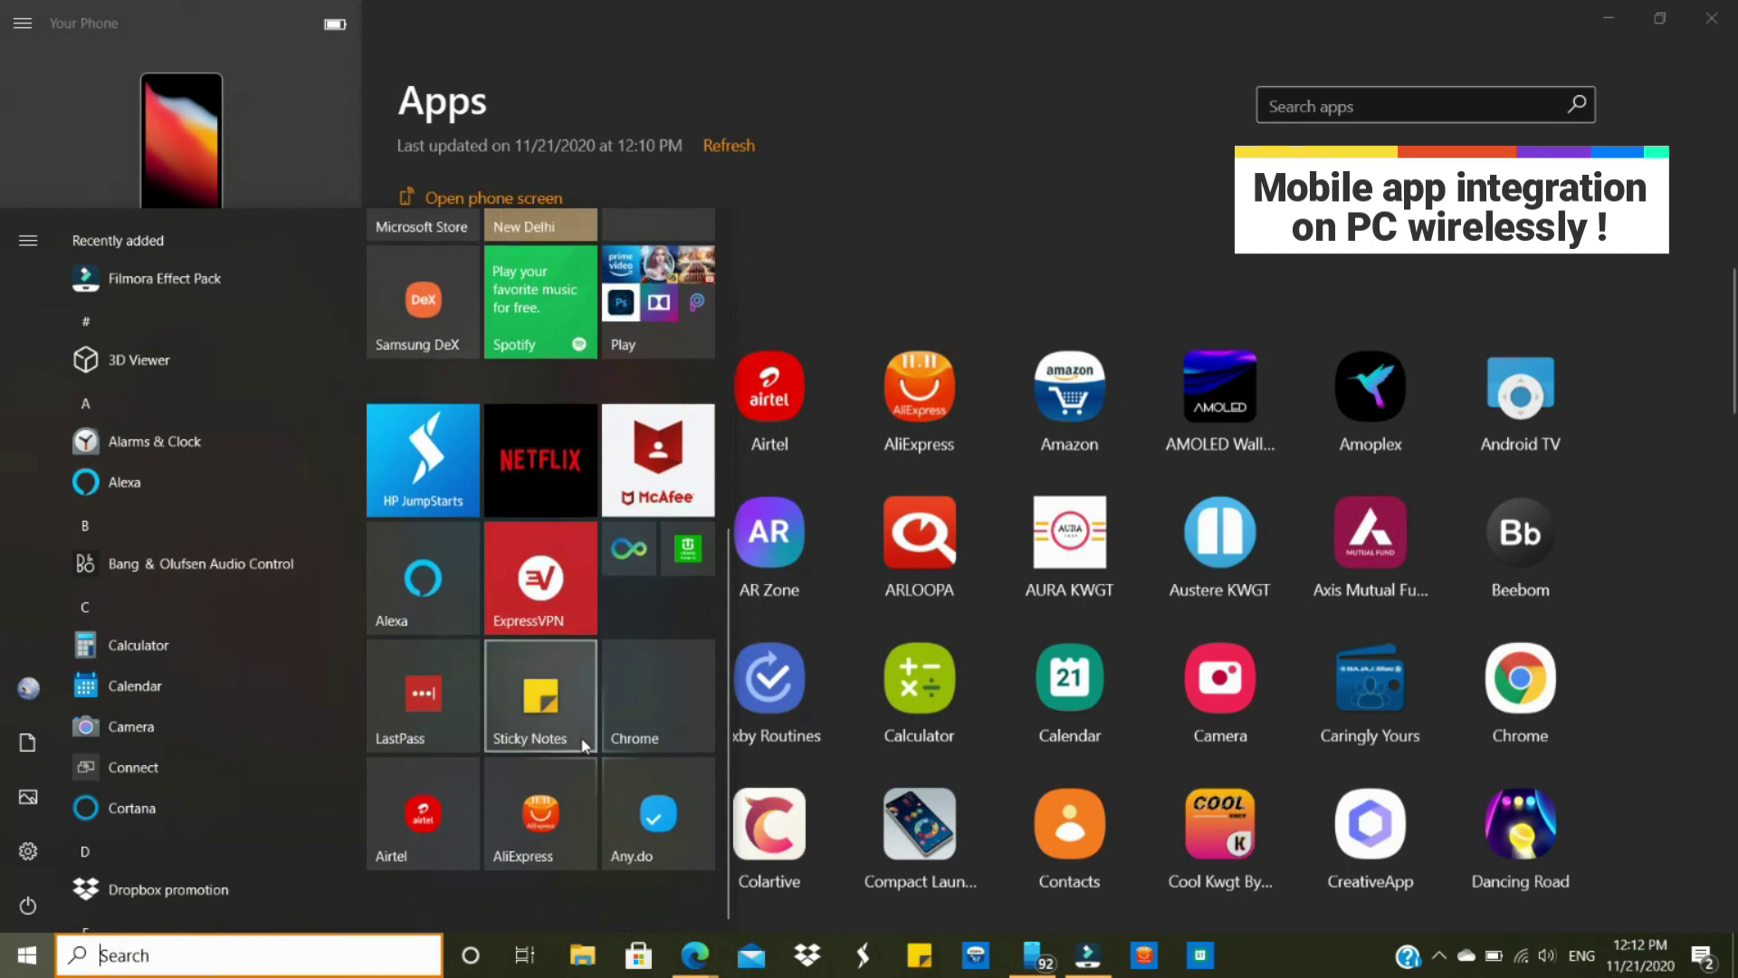
right_click(668, 841)
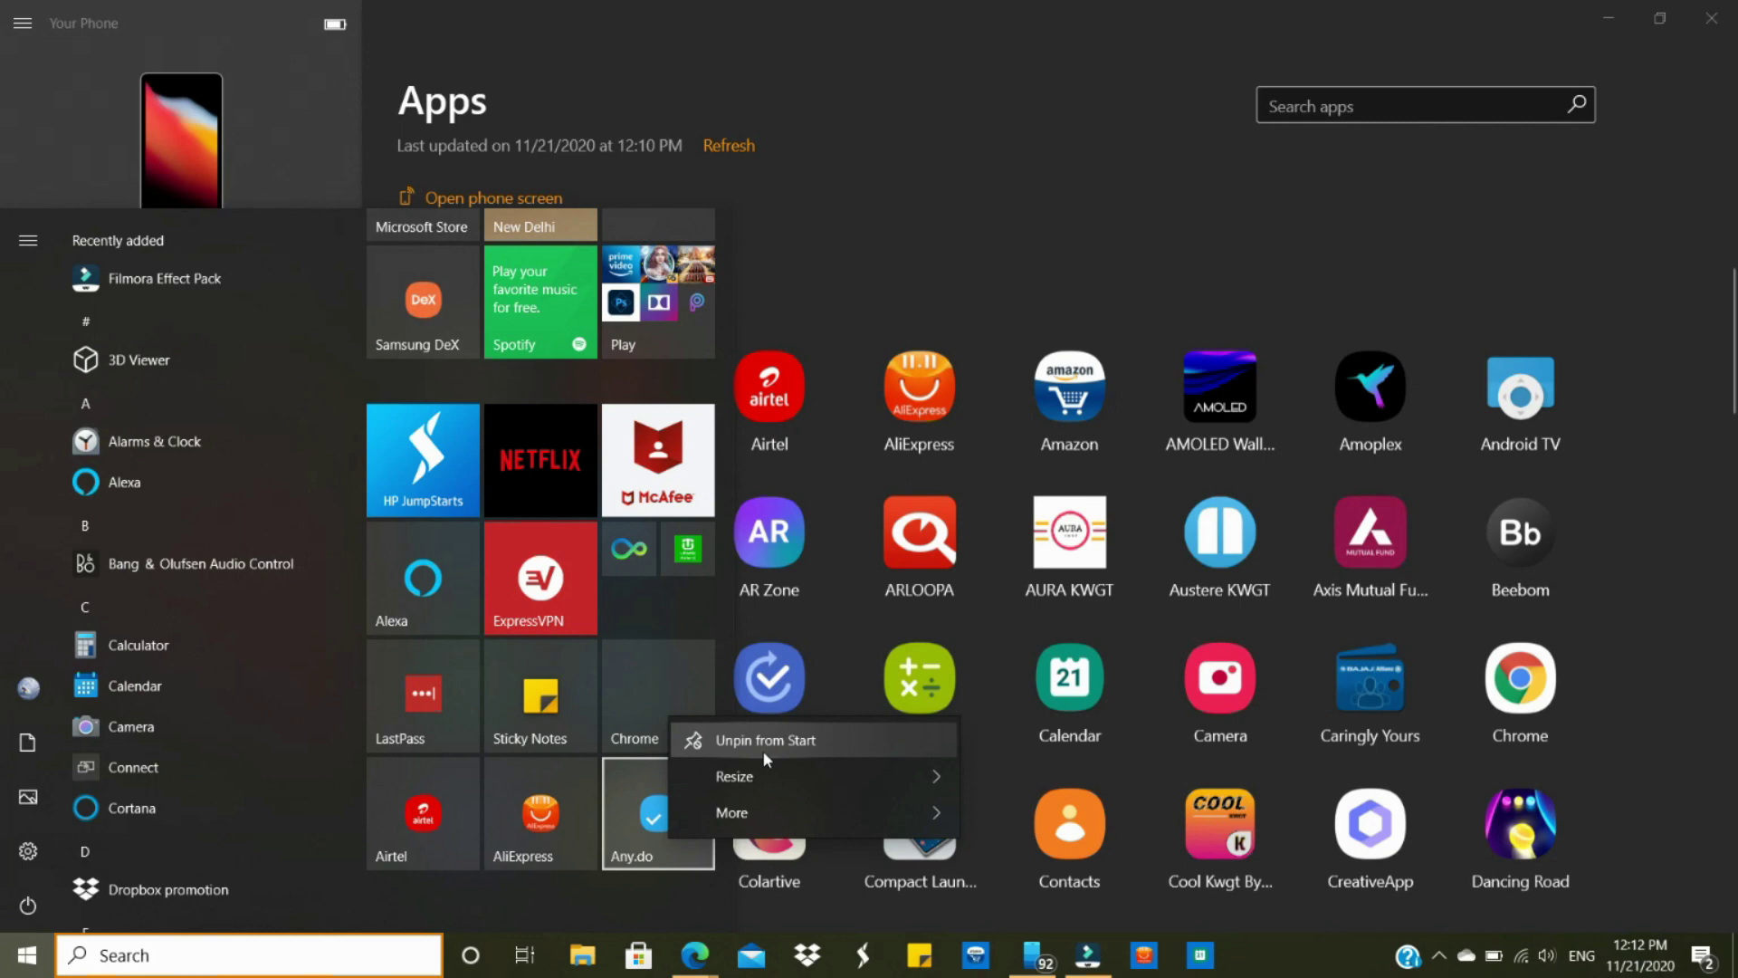
mouse_move(767, 775)
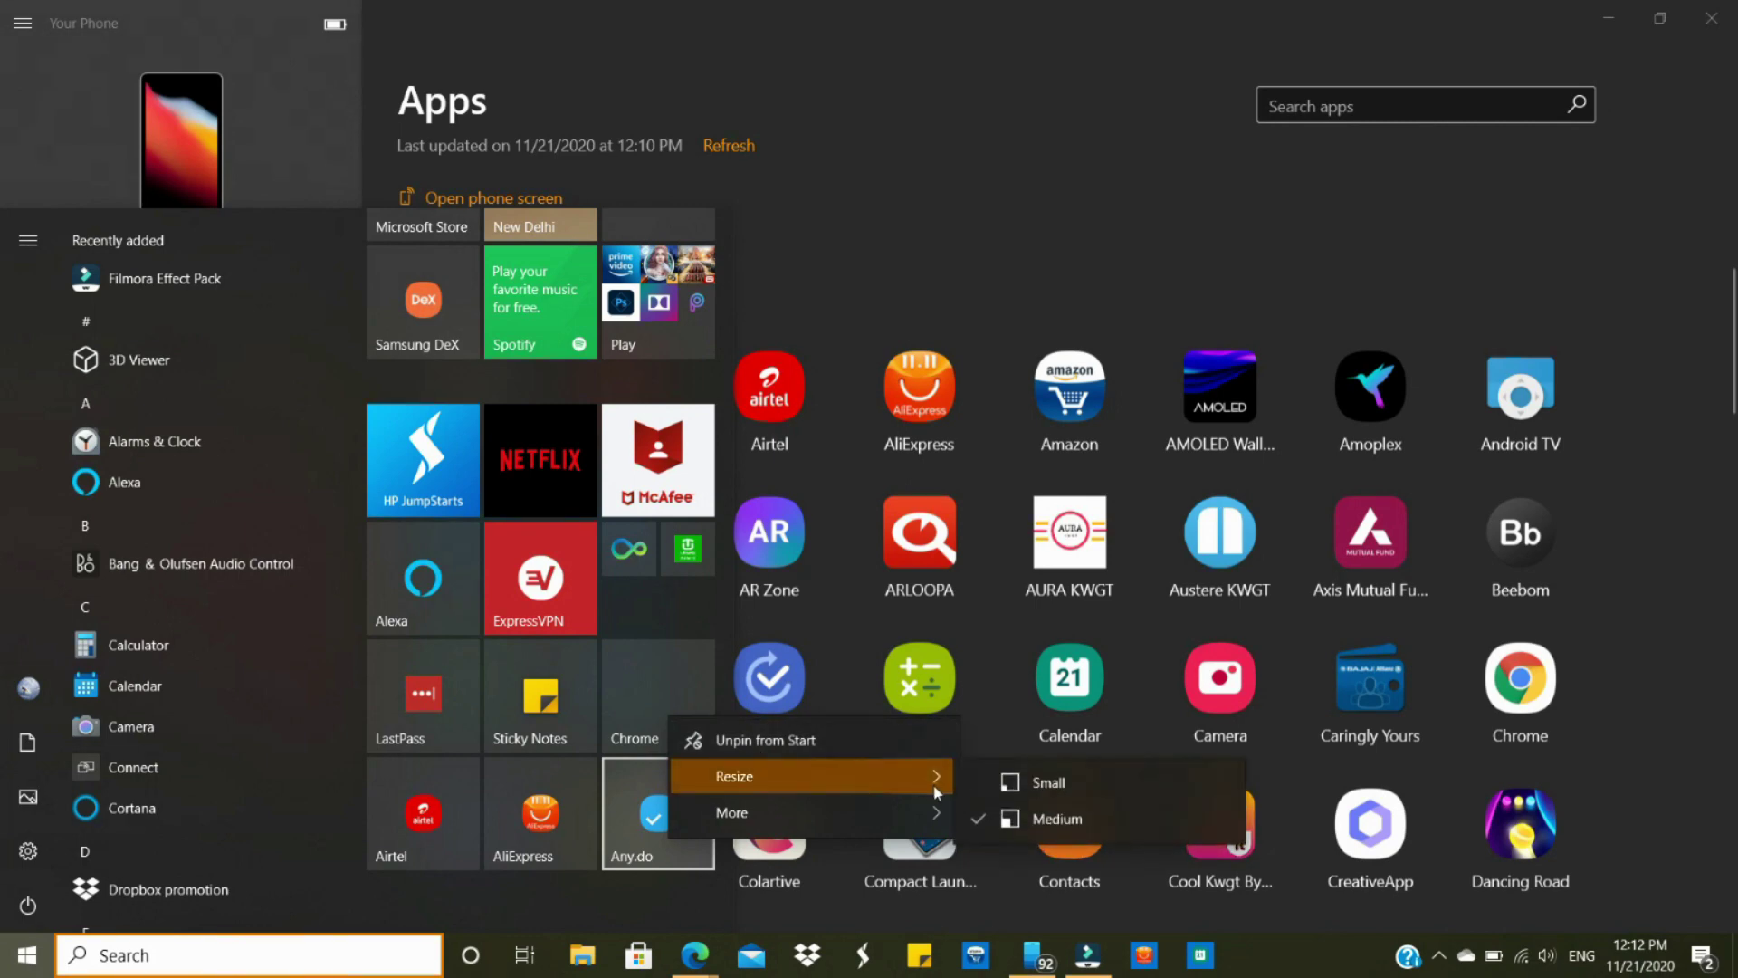
click(1013, 786)
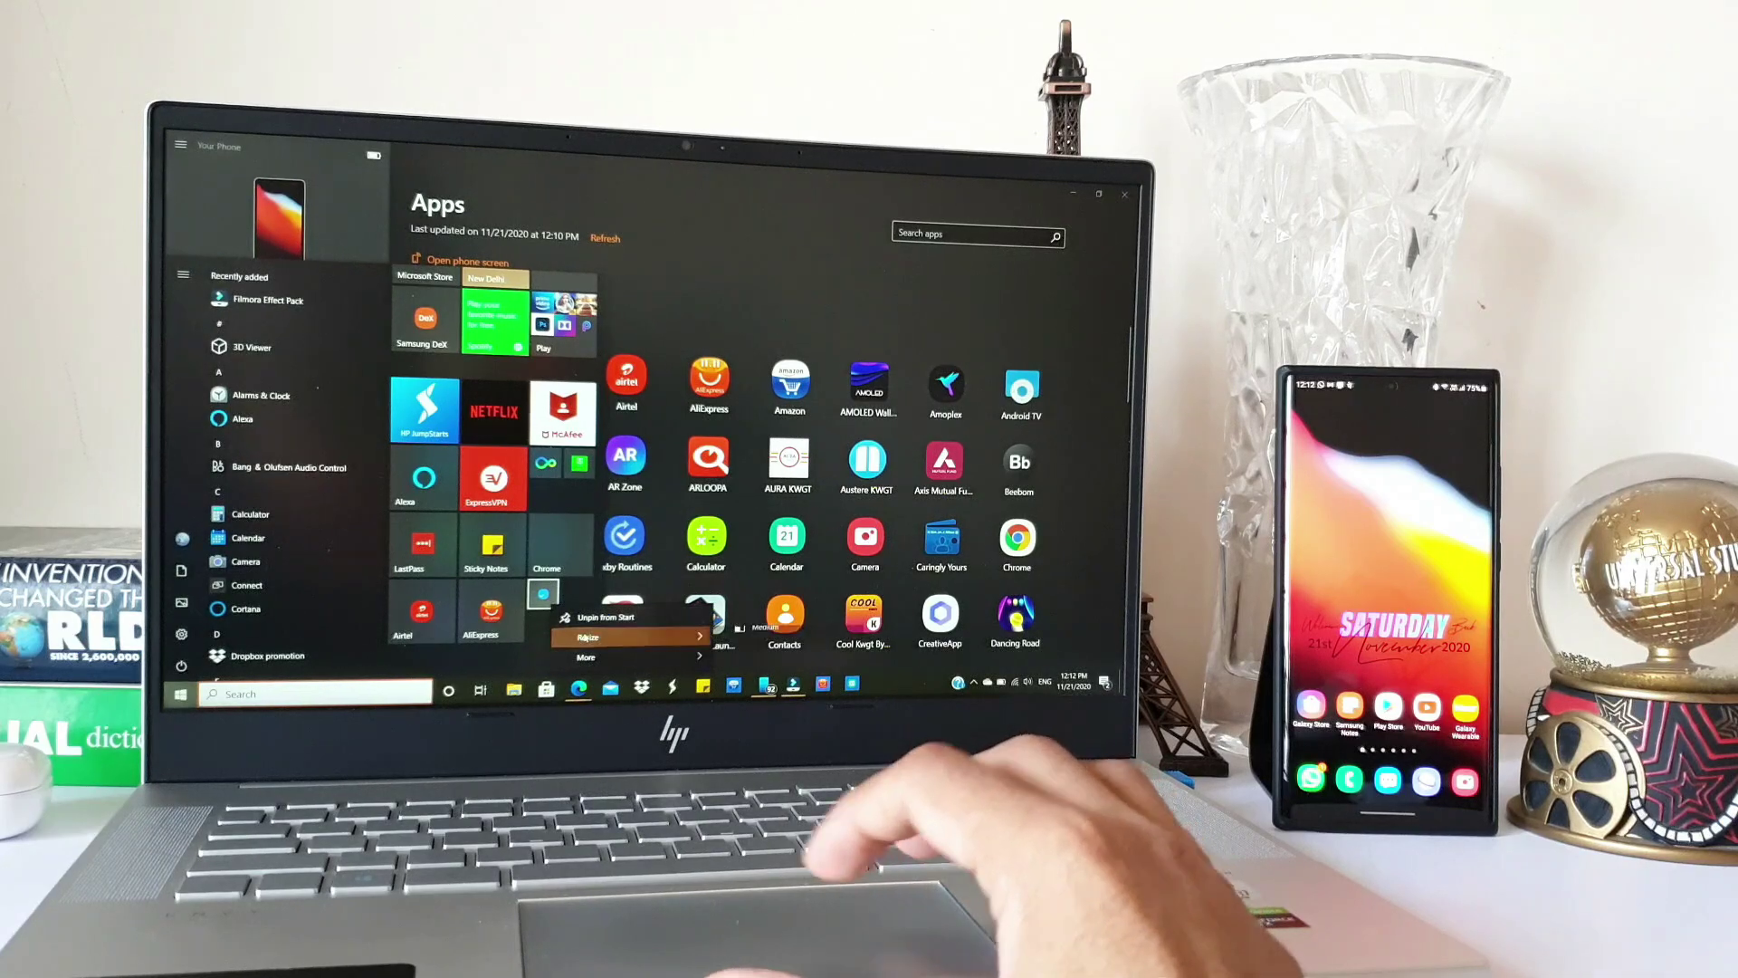
click(579, 617)
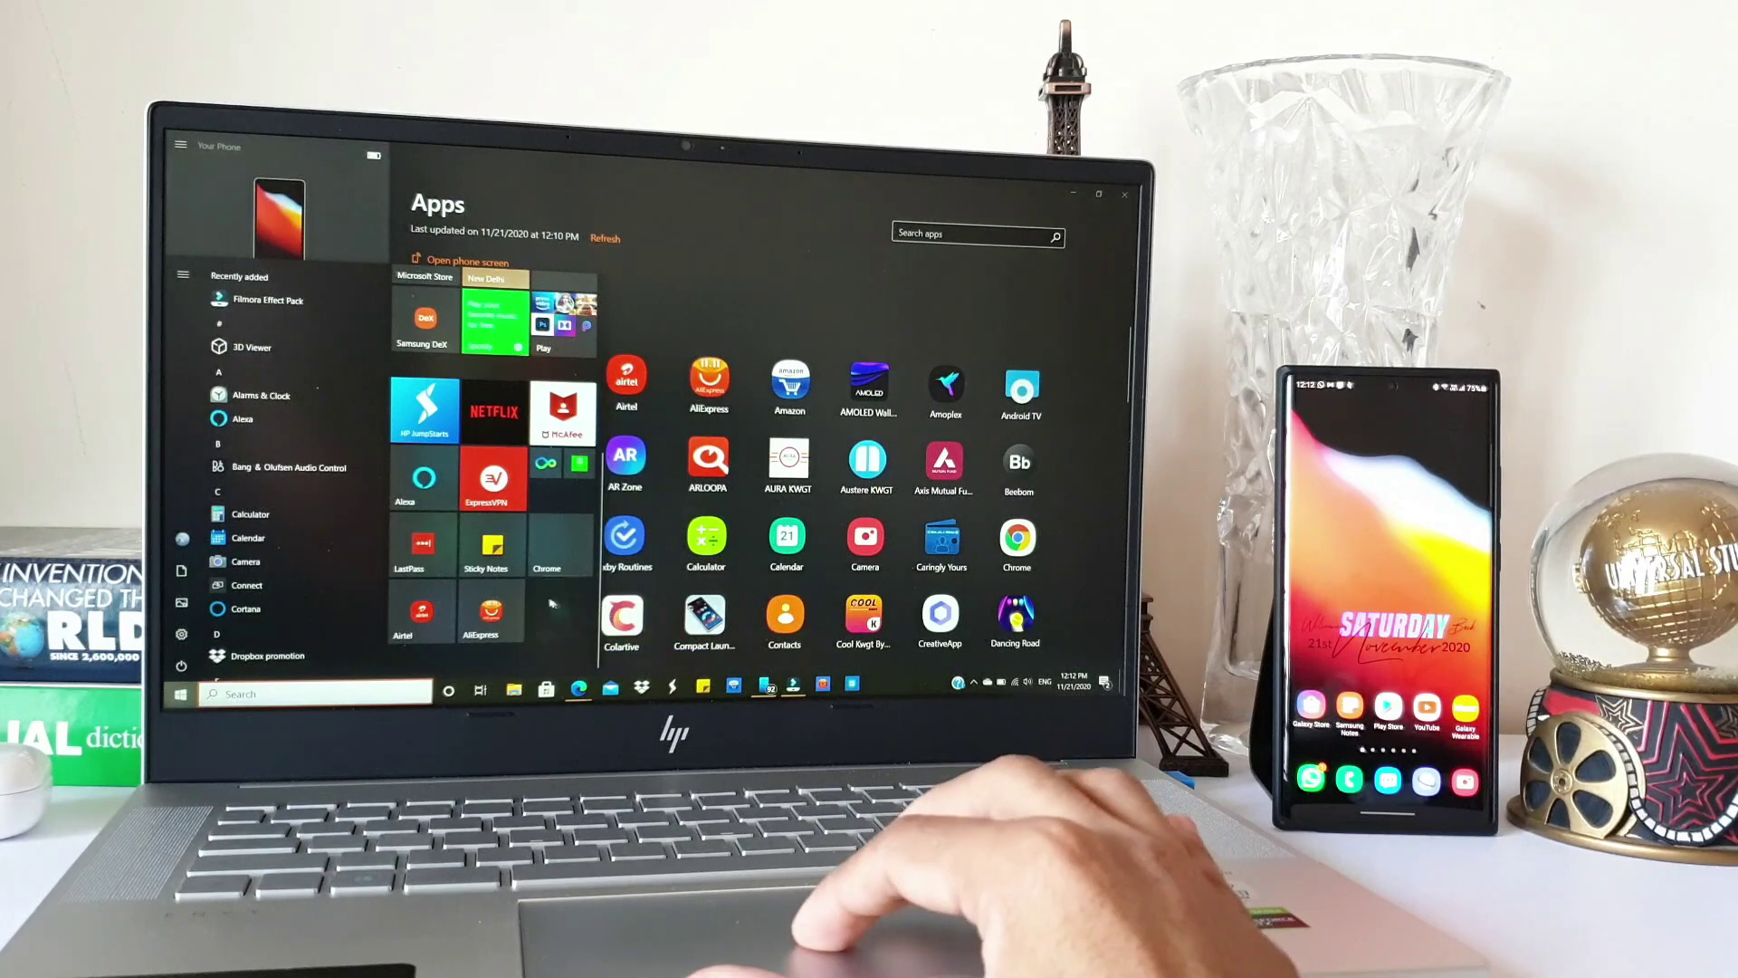
right_click(551, 613)
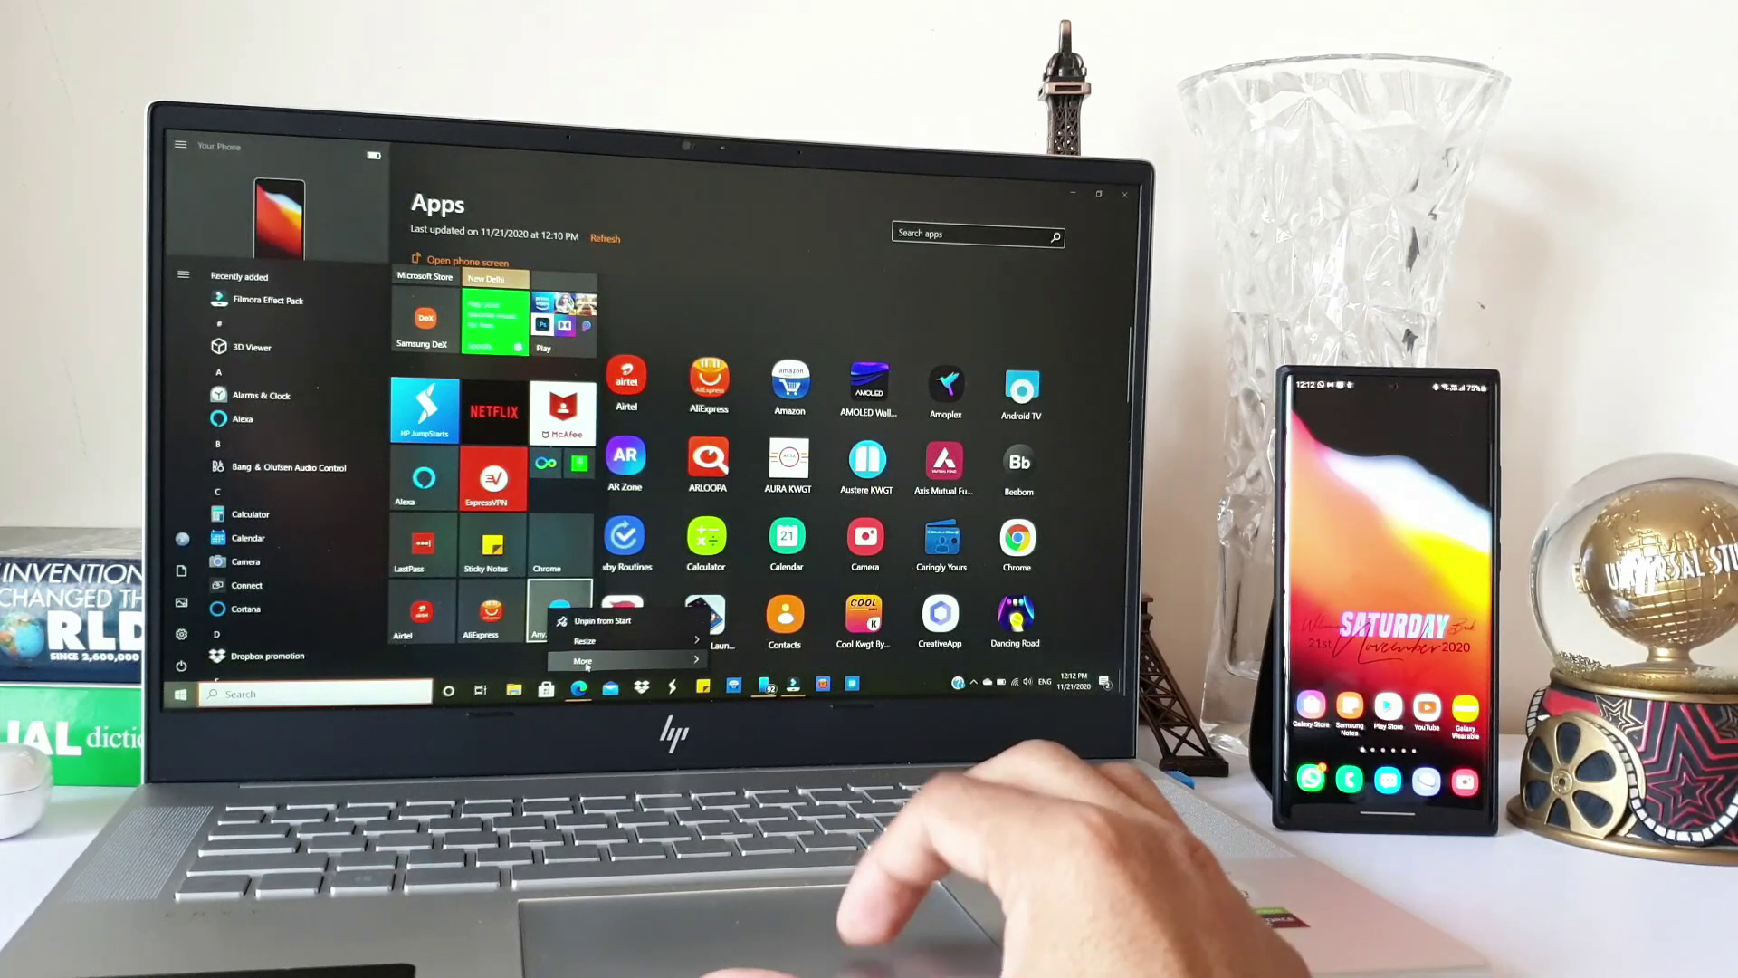
- Search the phone's apps for 'a', open Amazon, then minimize its window
click(963, 249)
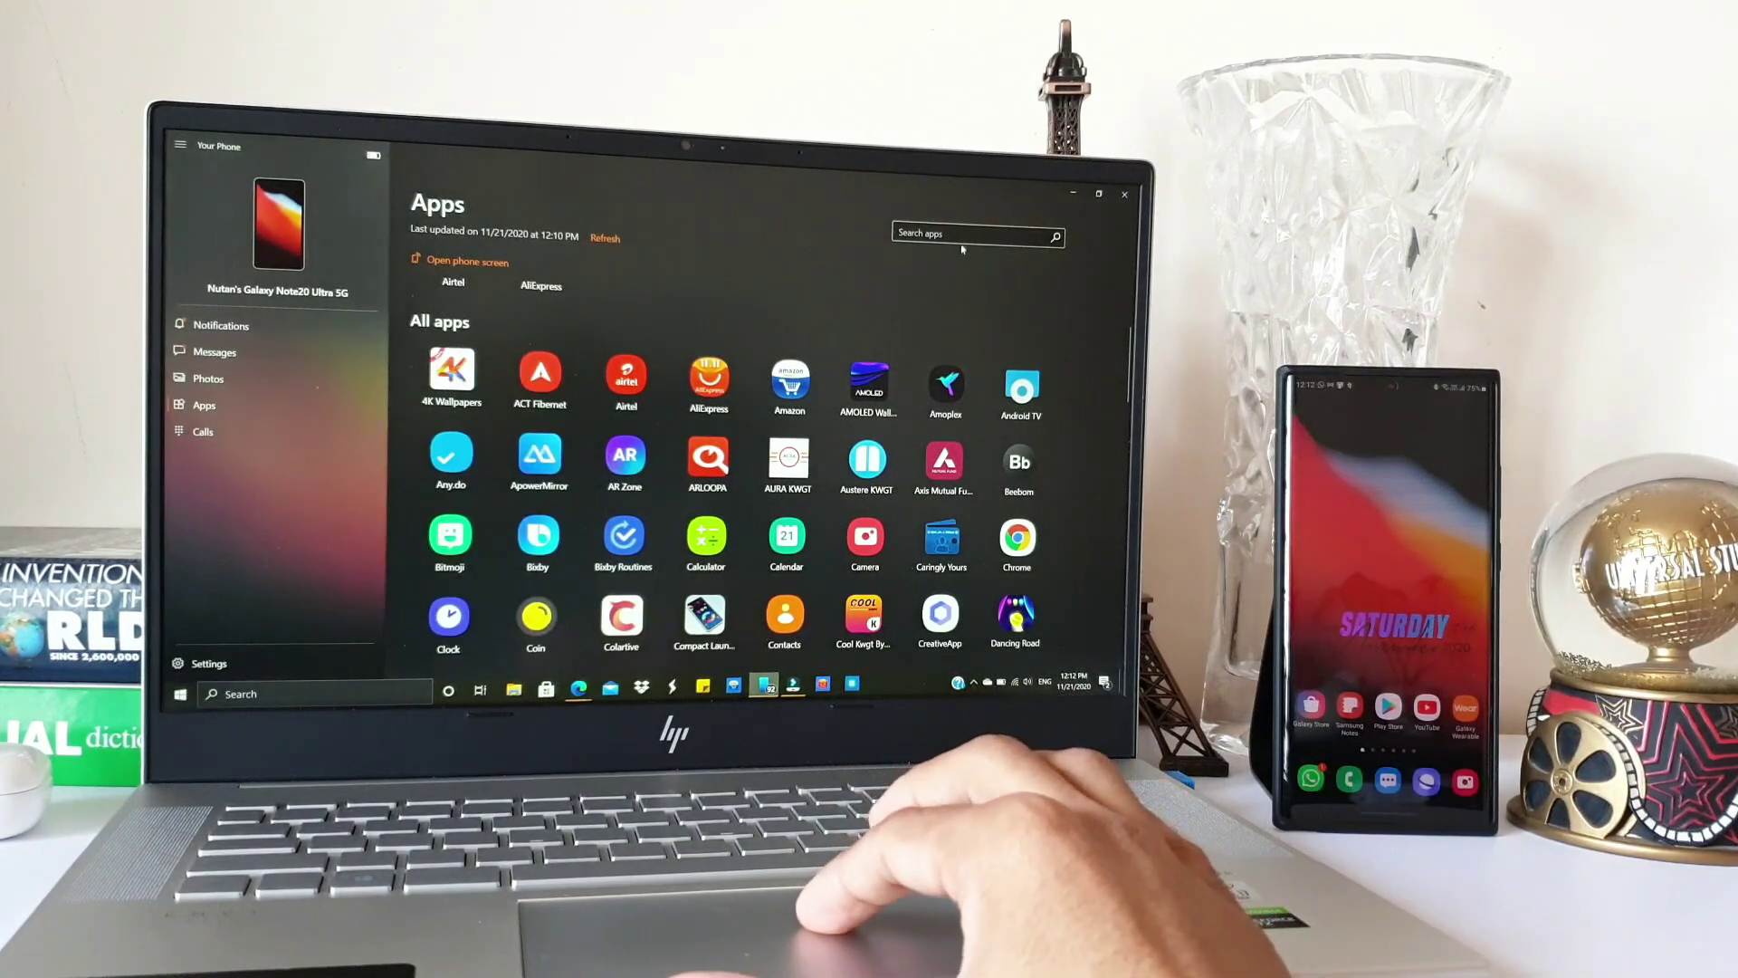
click(962, 241)
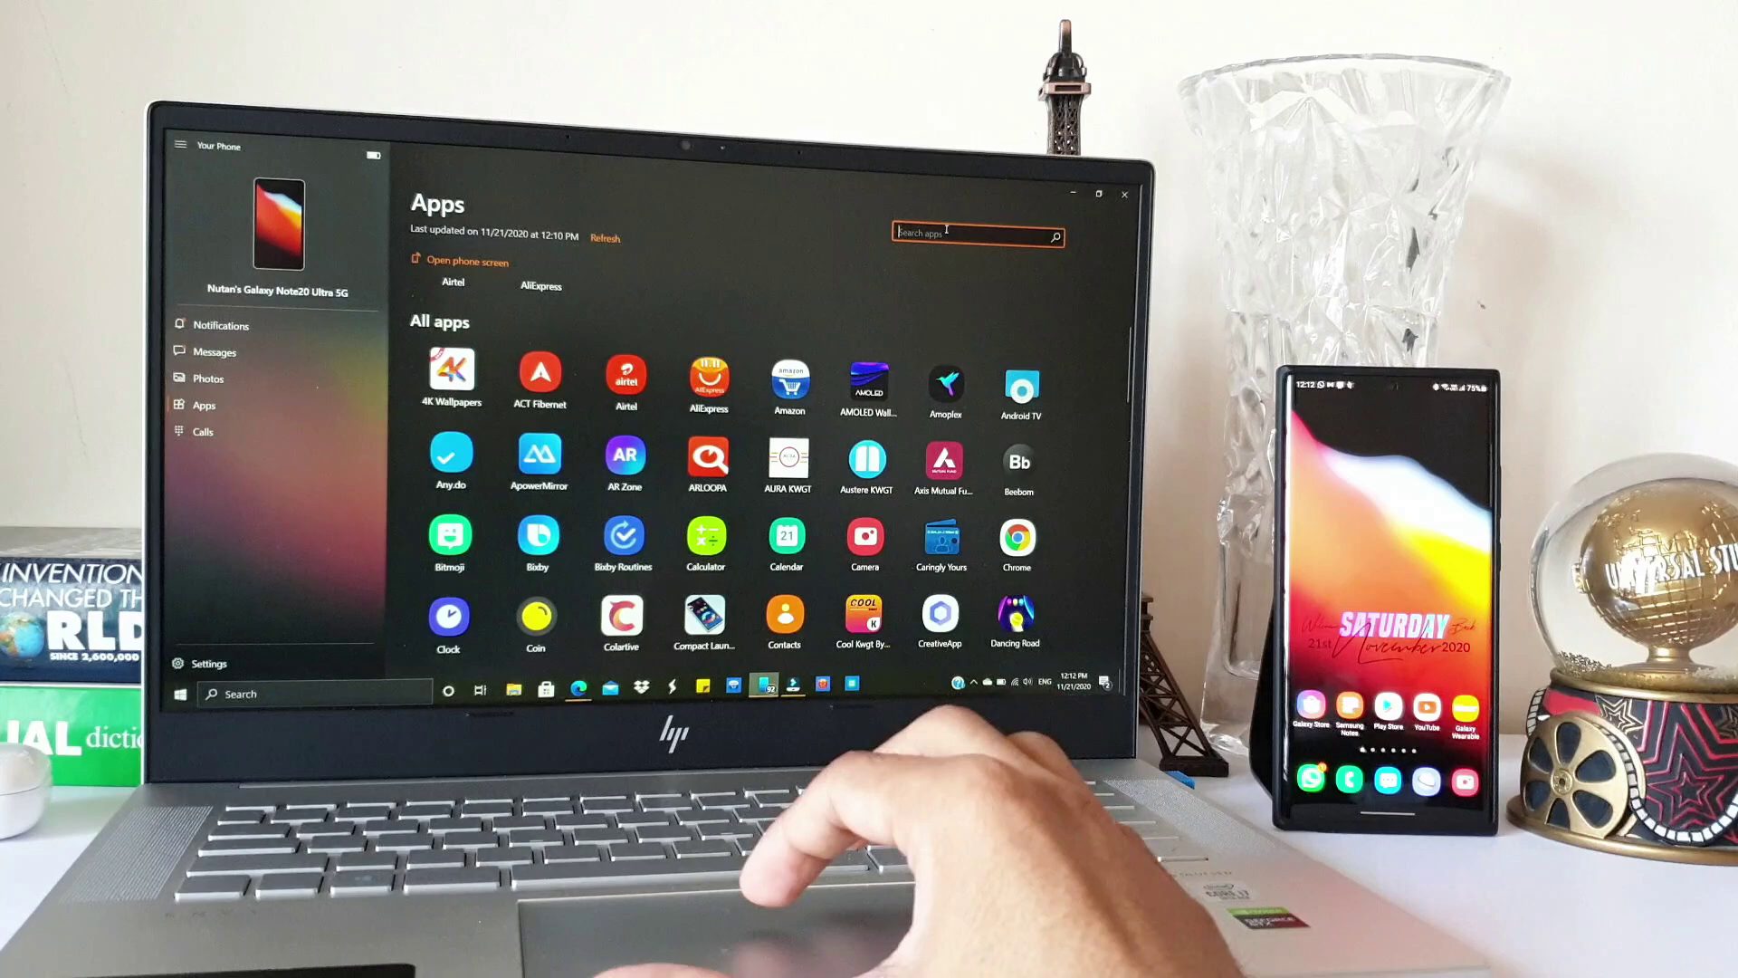
text(a)
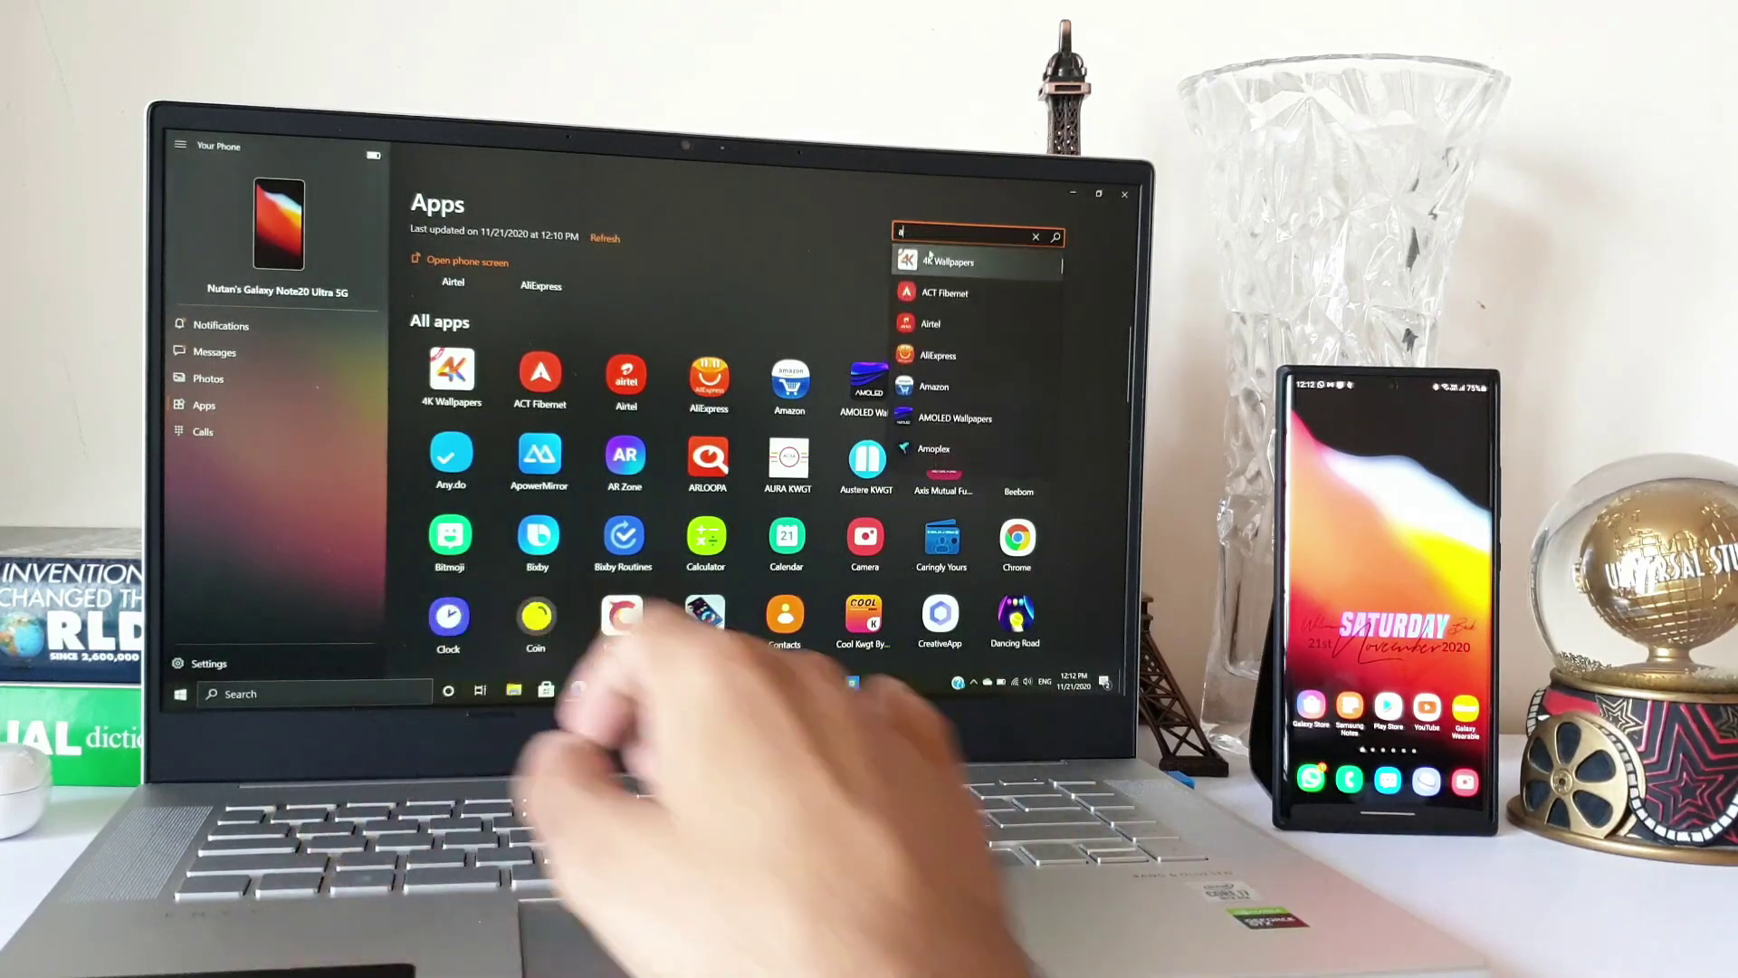
click(933, 261)
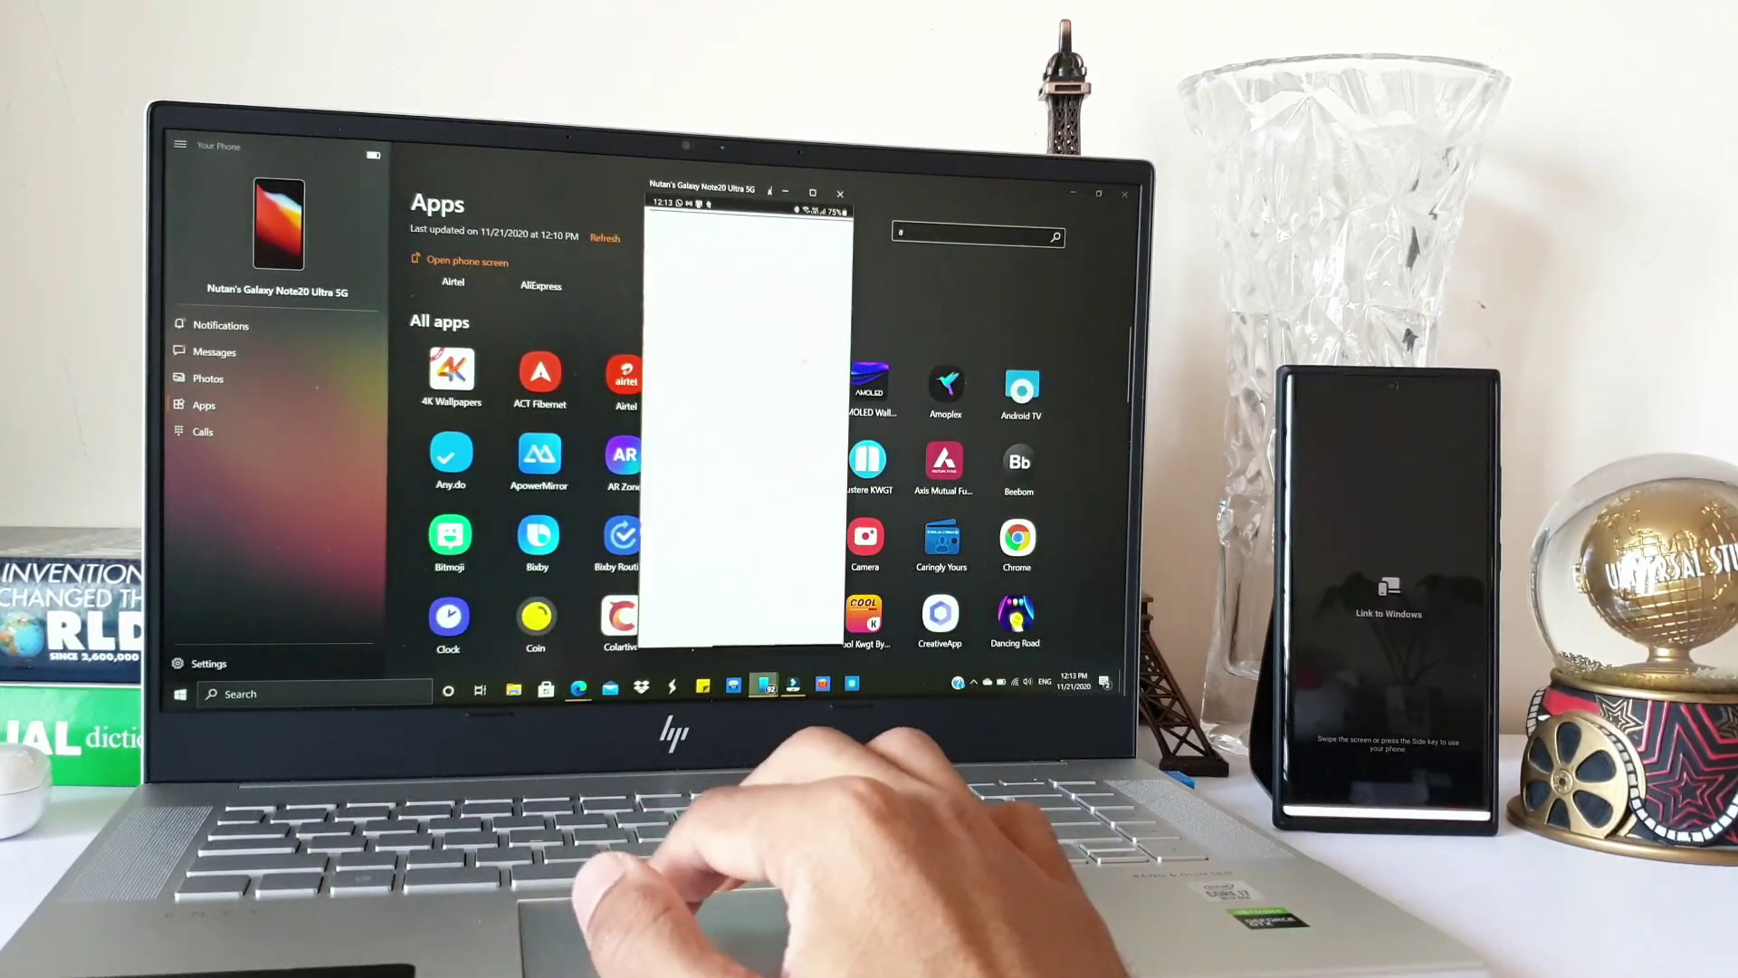
click(786, 192)
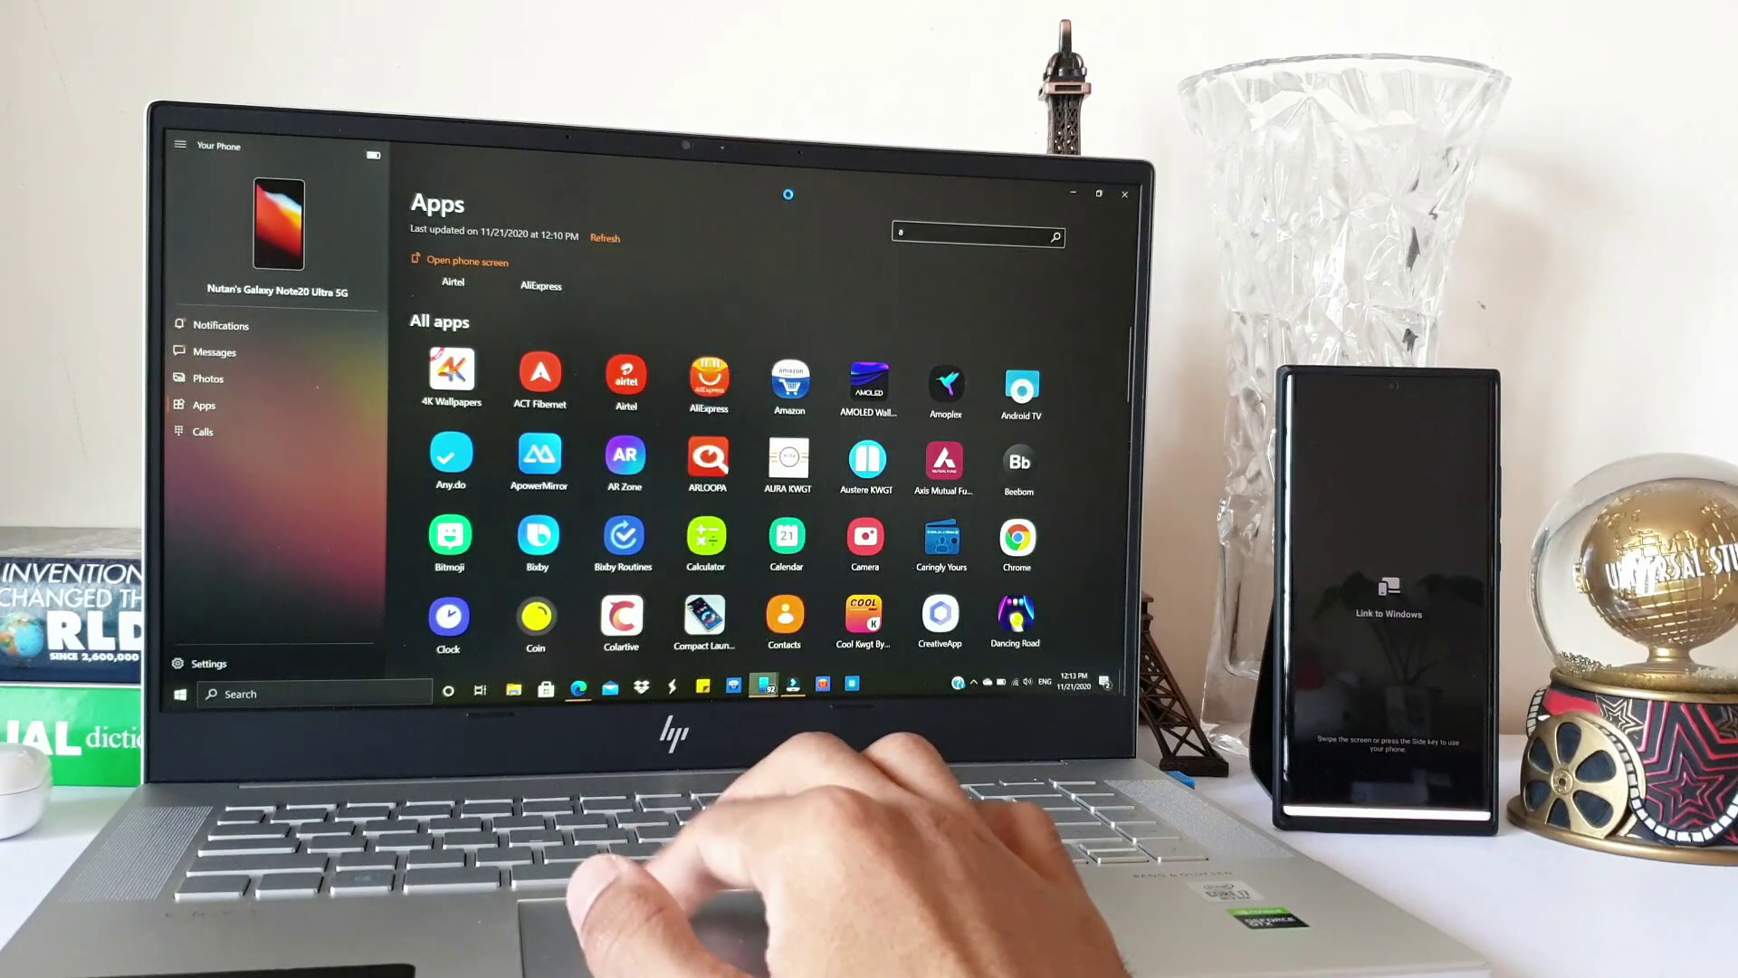
- Run CreativeApp and Device care from the phone, minimizing and closing their windows
scroll(866, 466, down, 3)
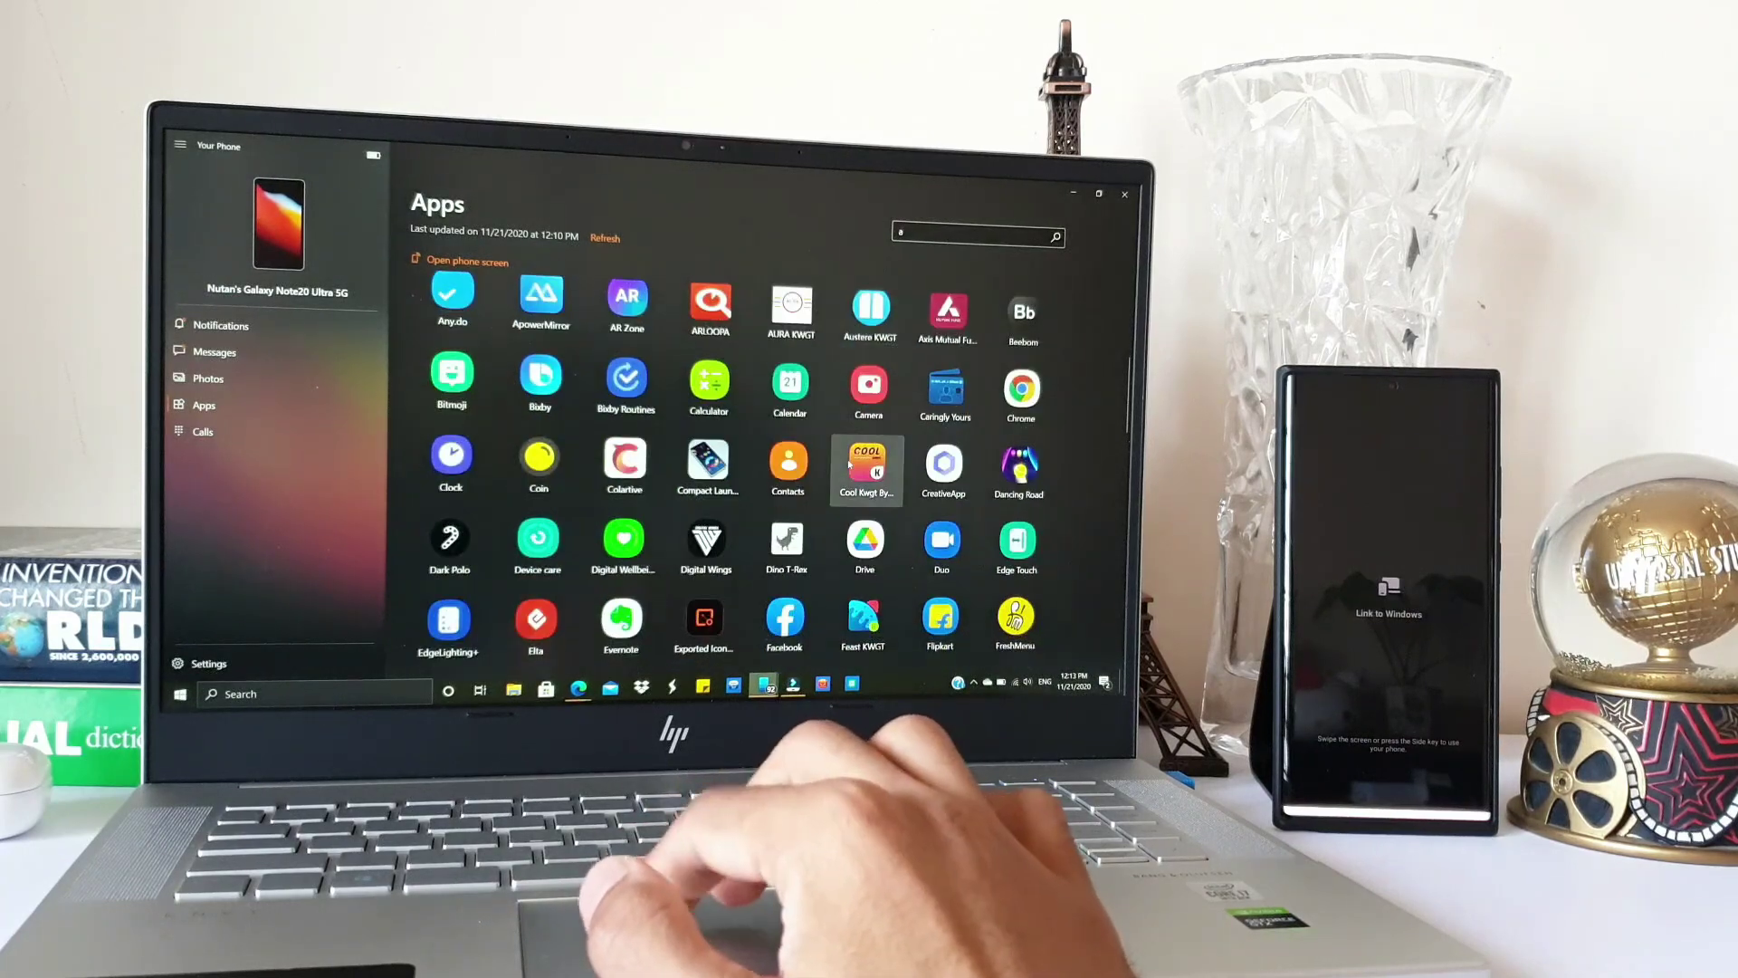
click(937, 477)
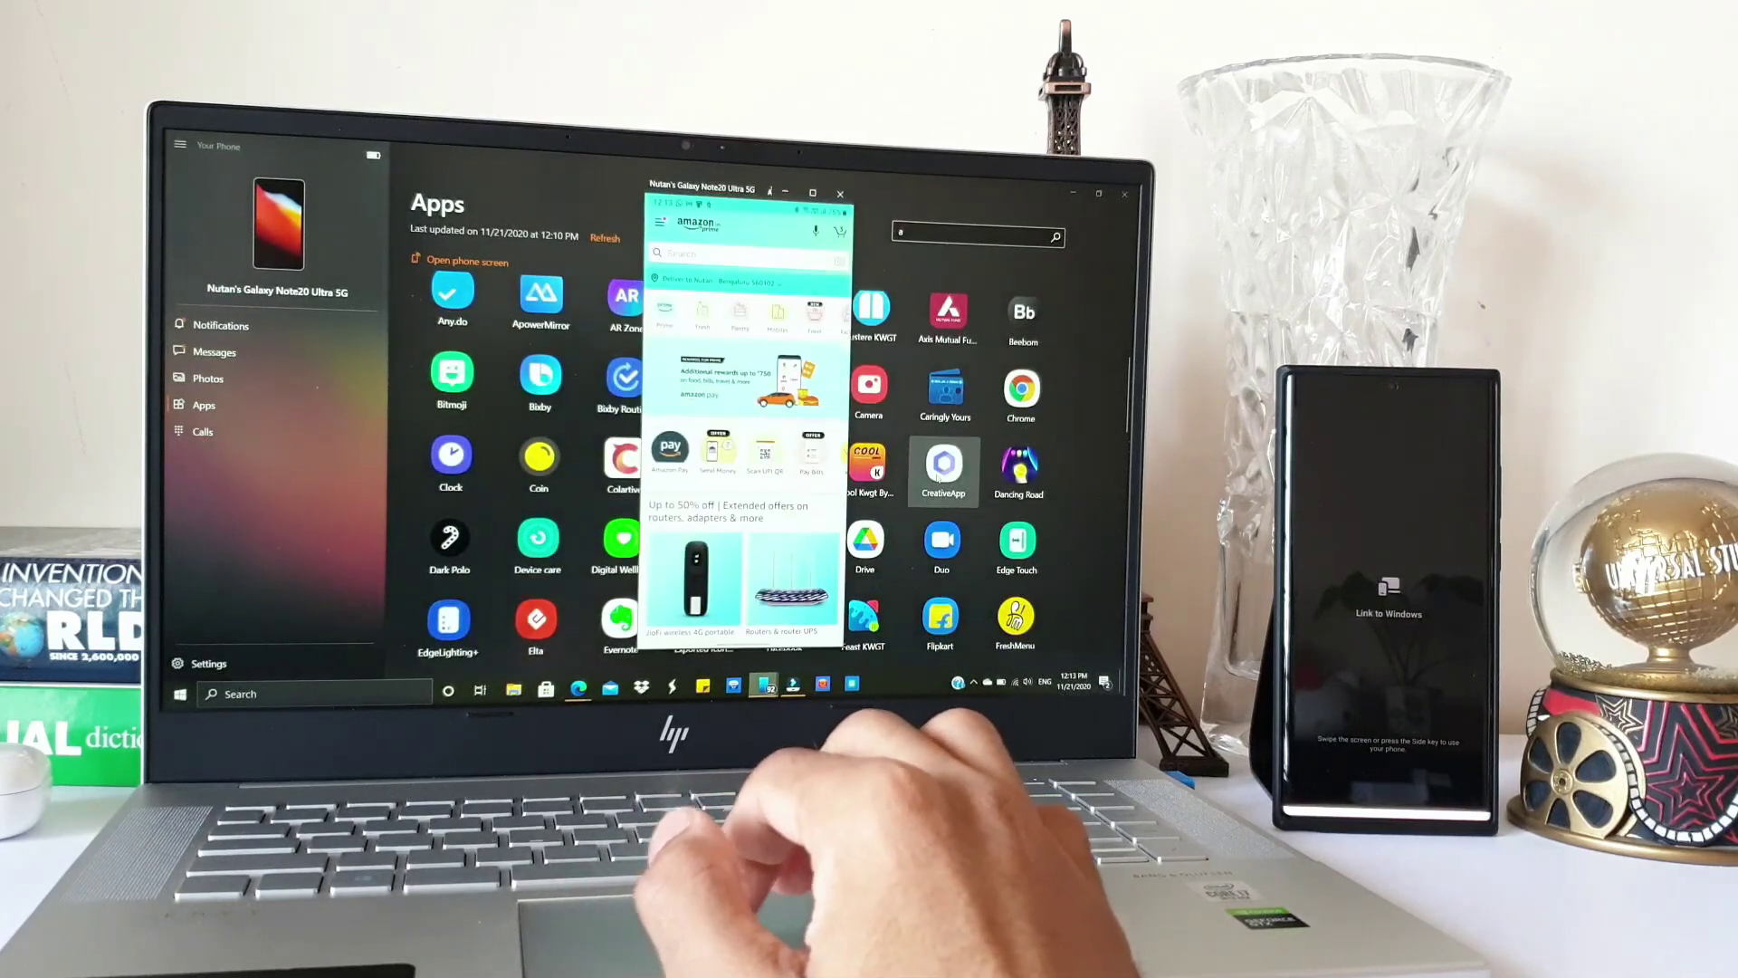
click(787, 192)
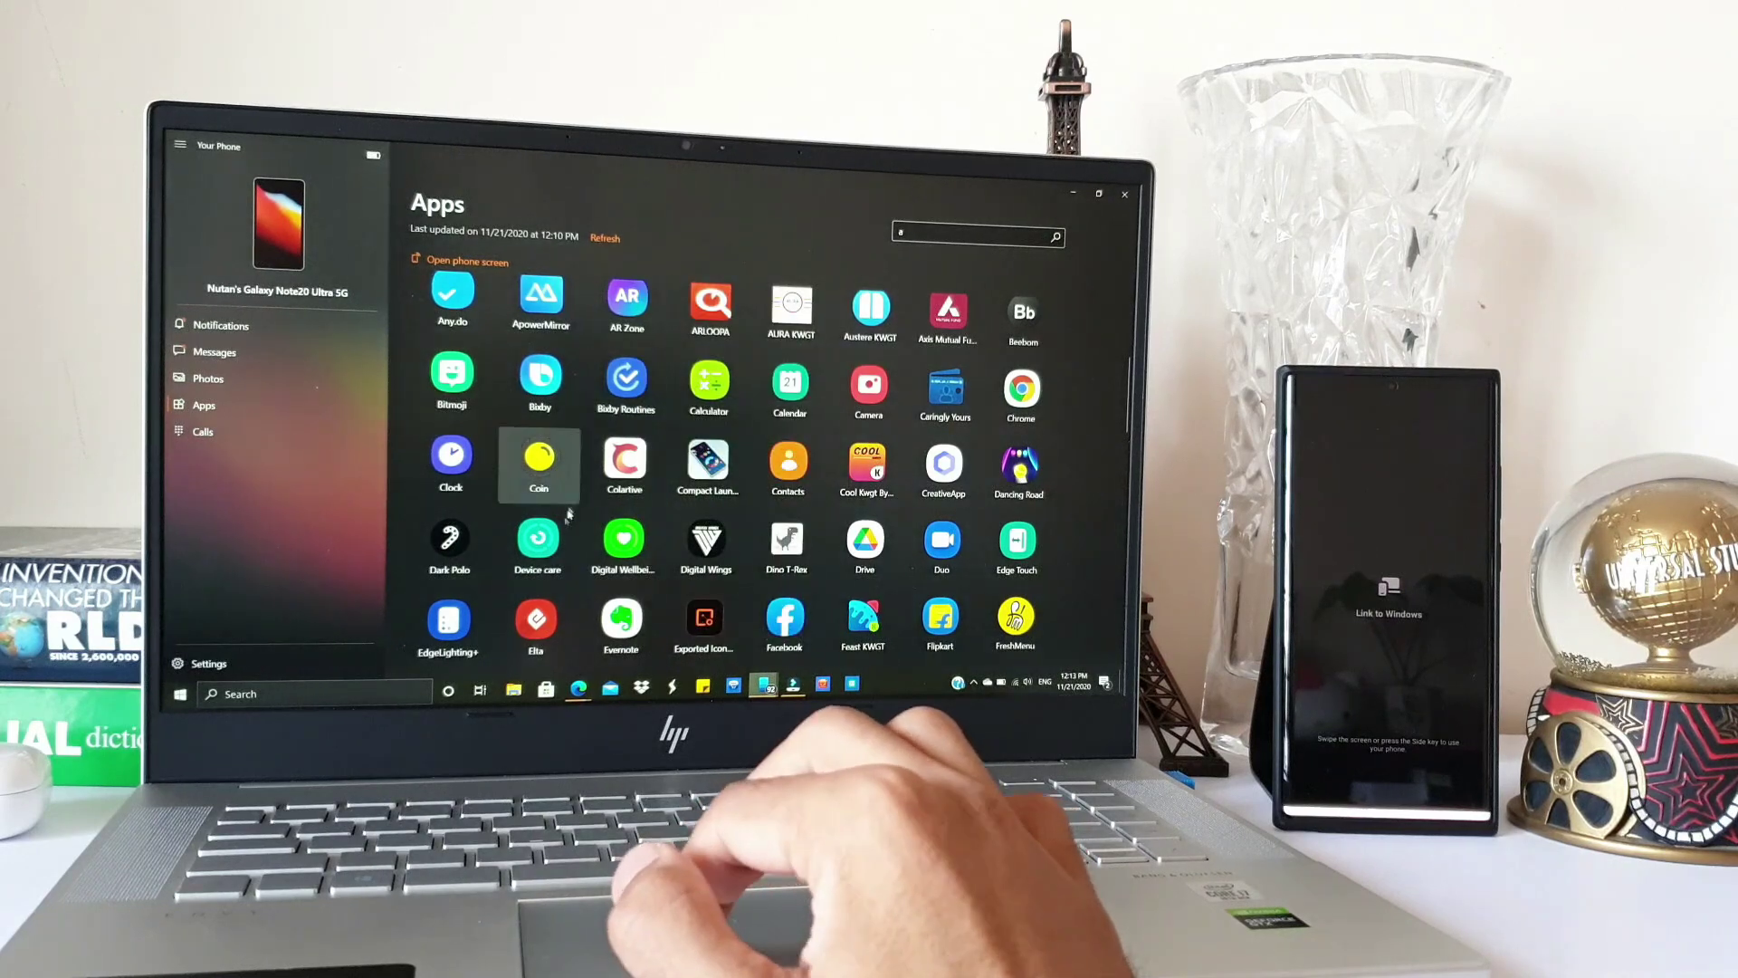
click(537, 541)
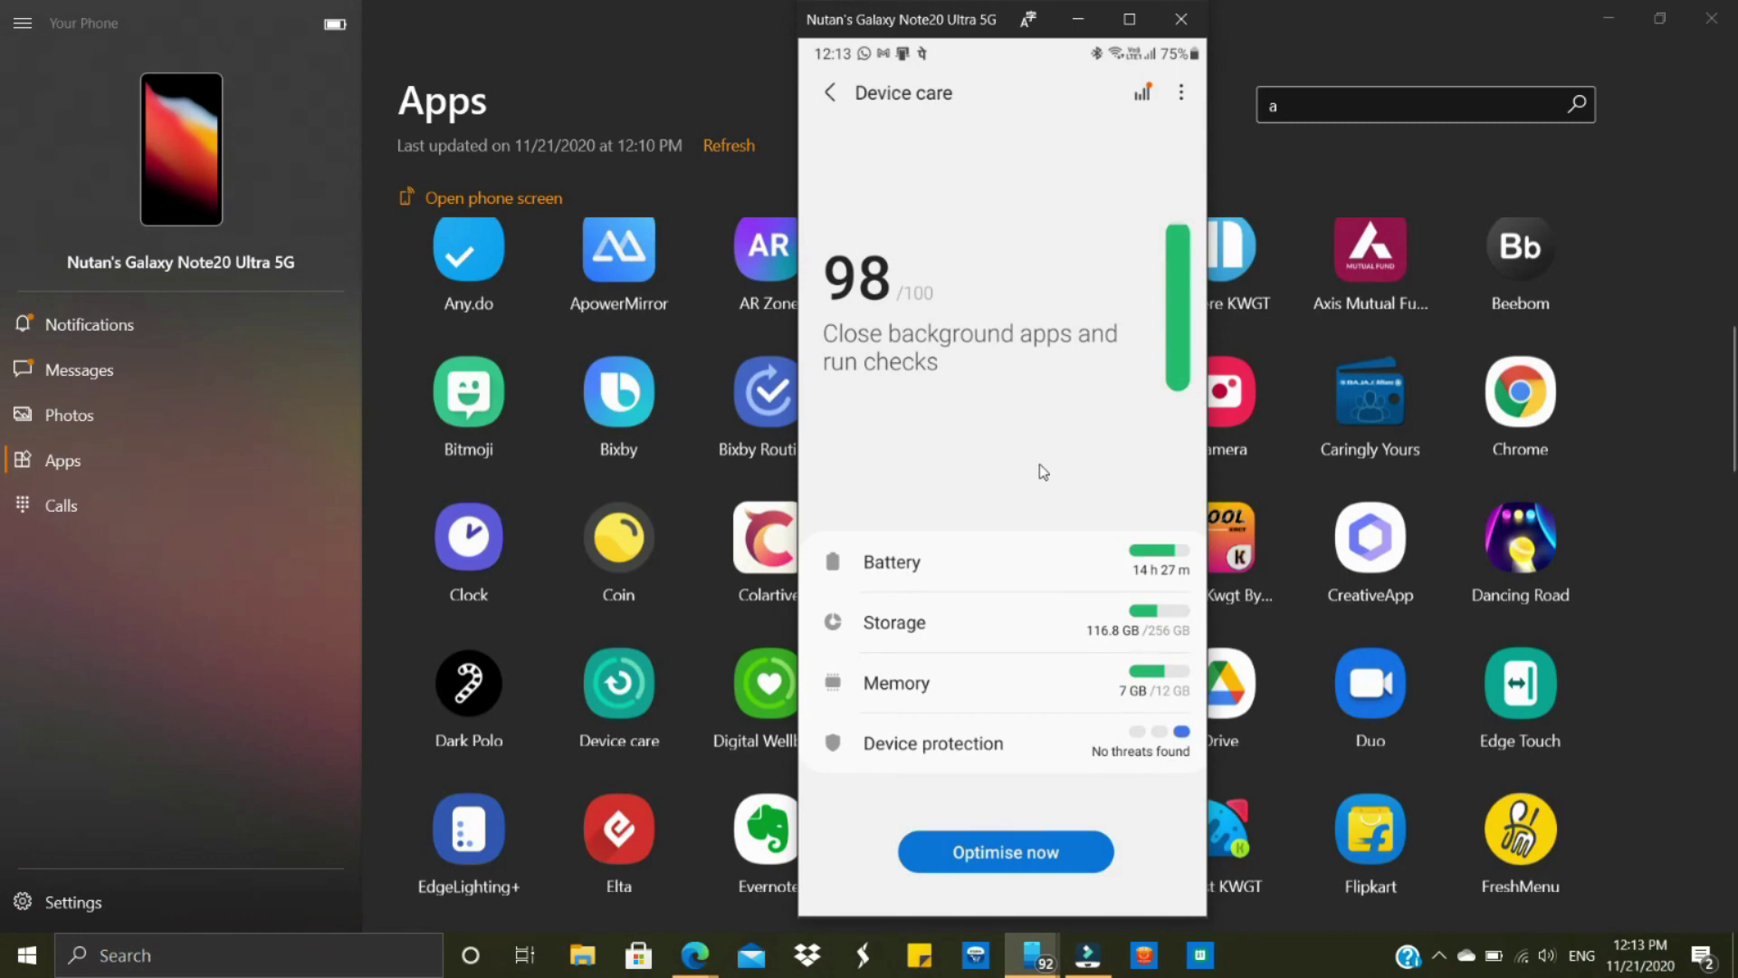
click(1178, 22)
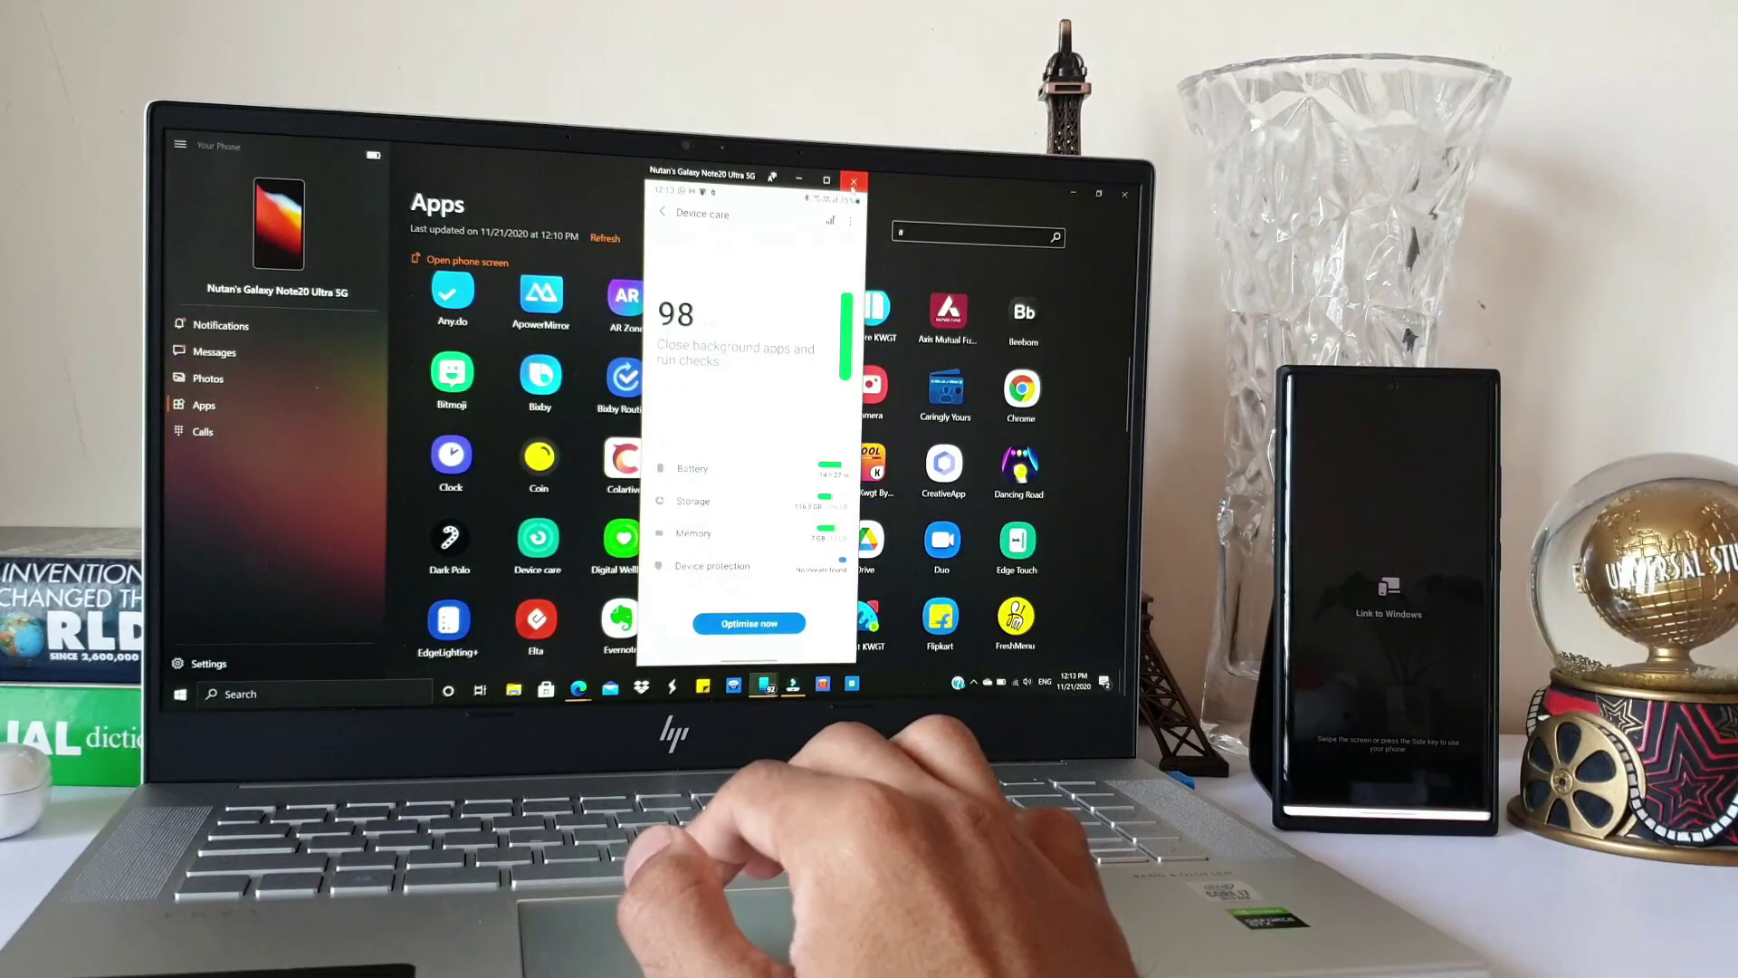
click(853, 184)
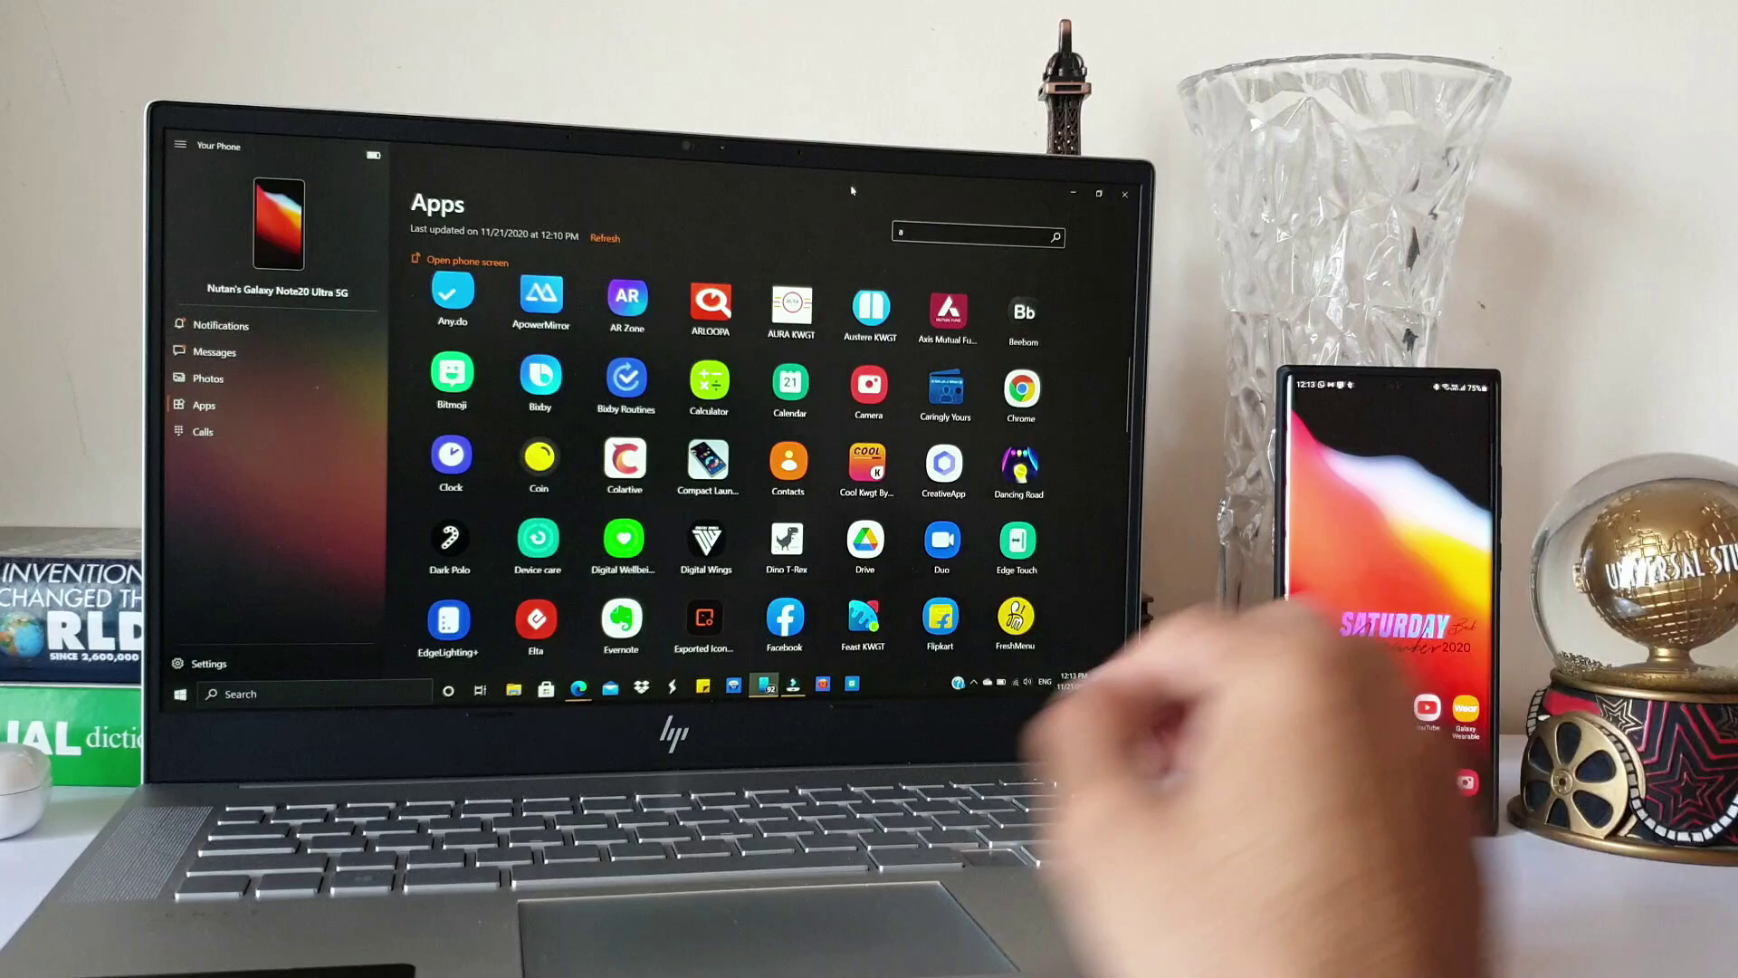
- Allow Calls to show recent calls and place a call to 121
click(210, 441)
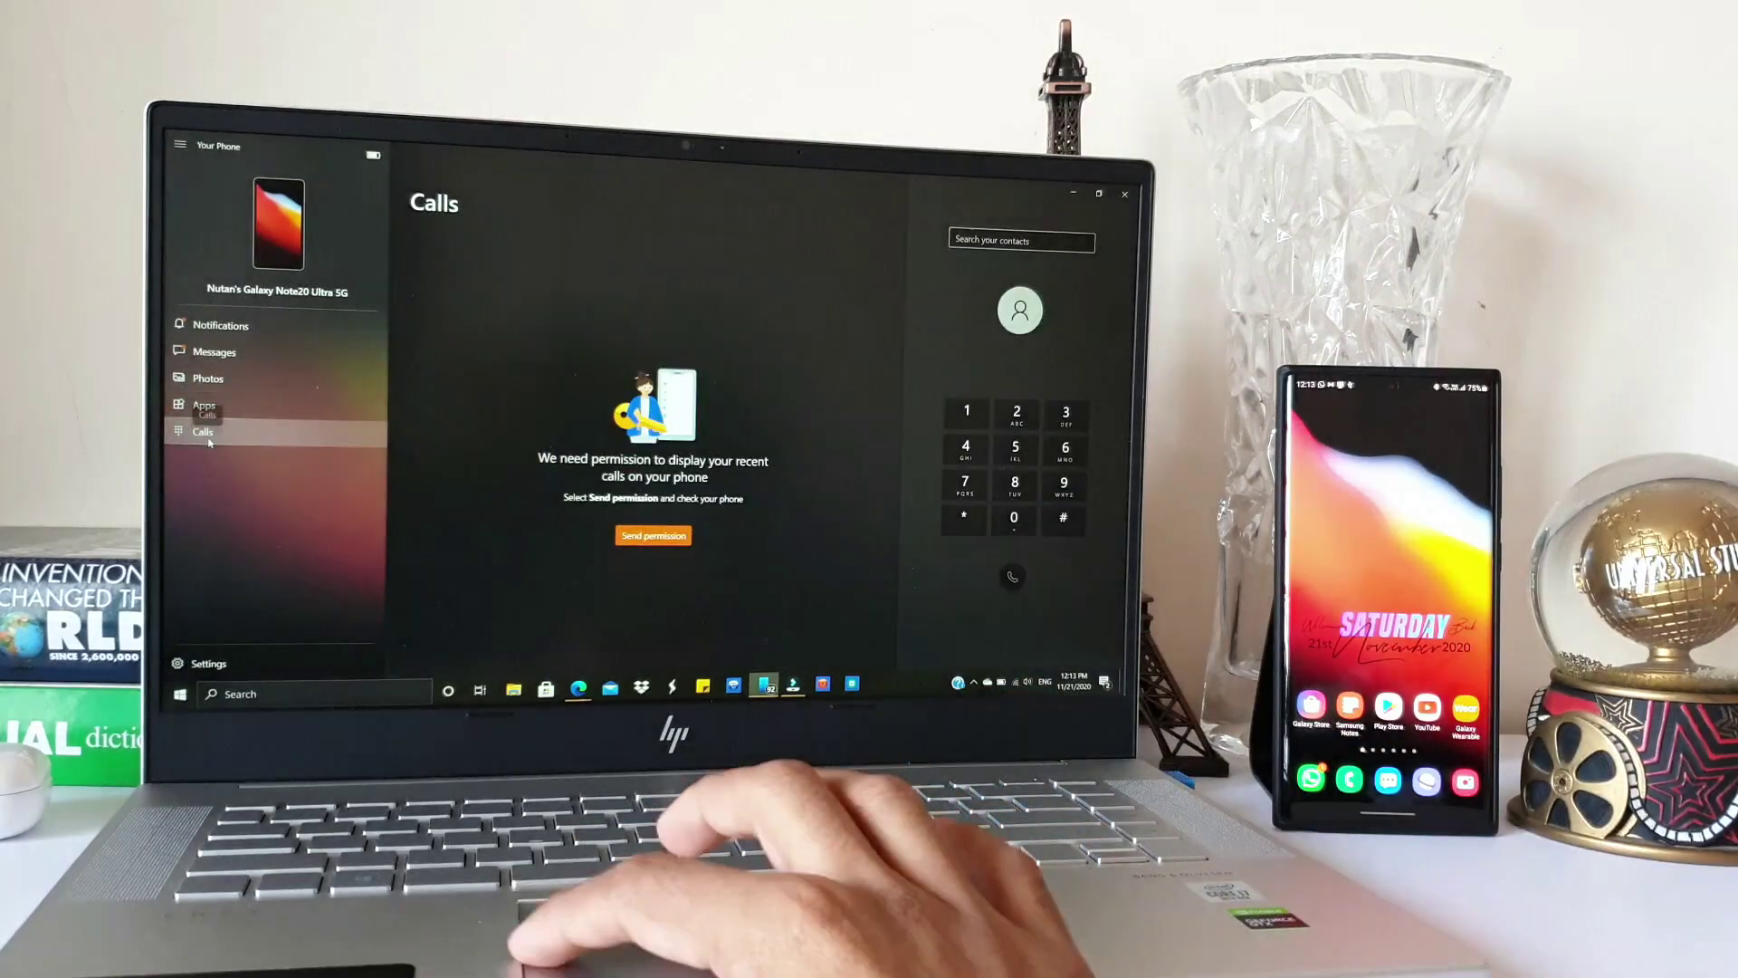
click(657, 536)
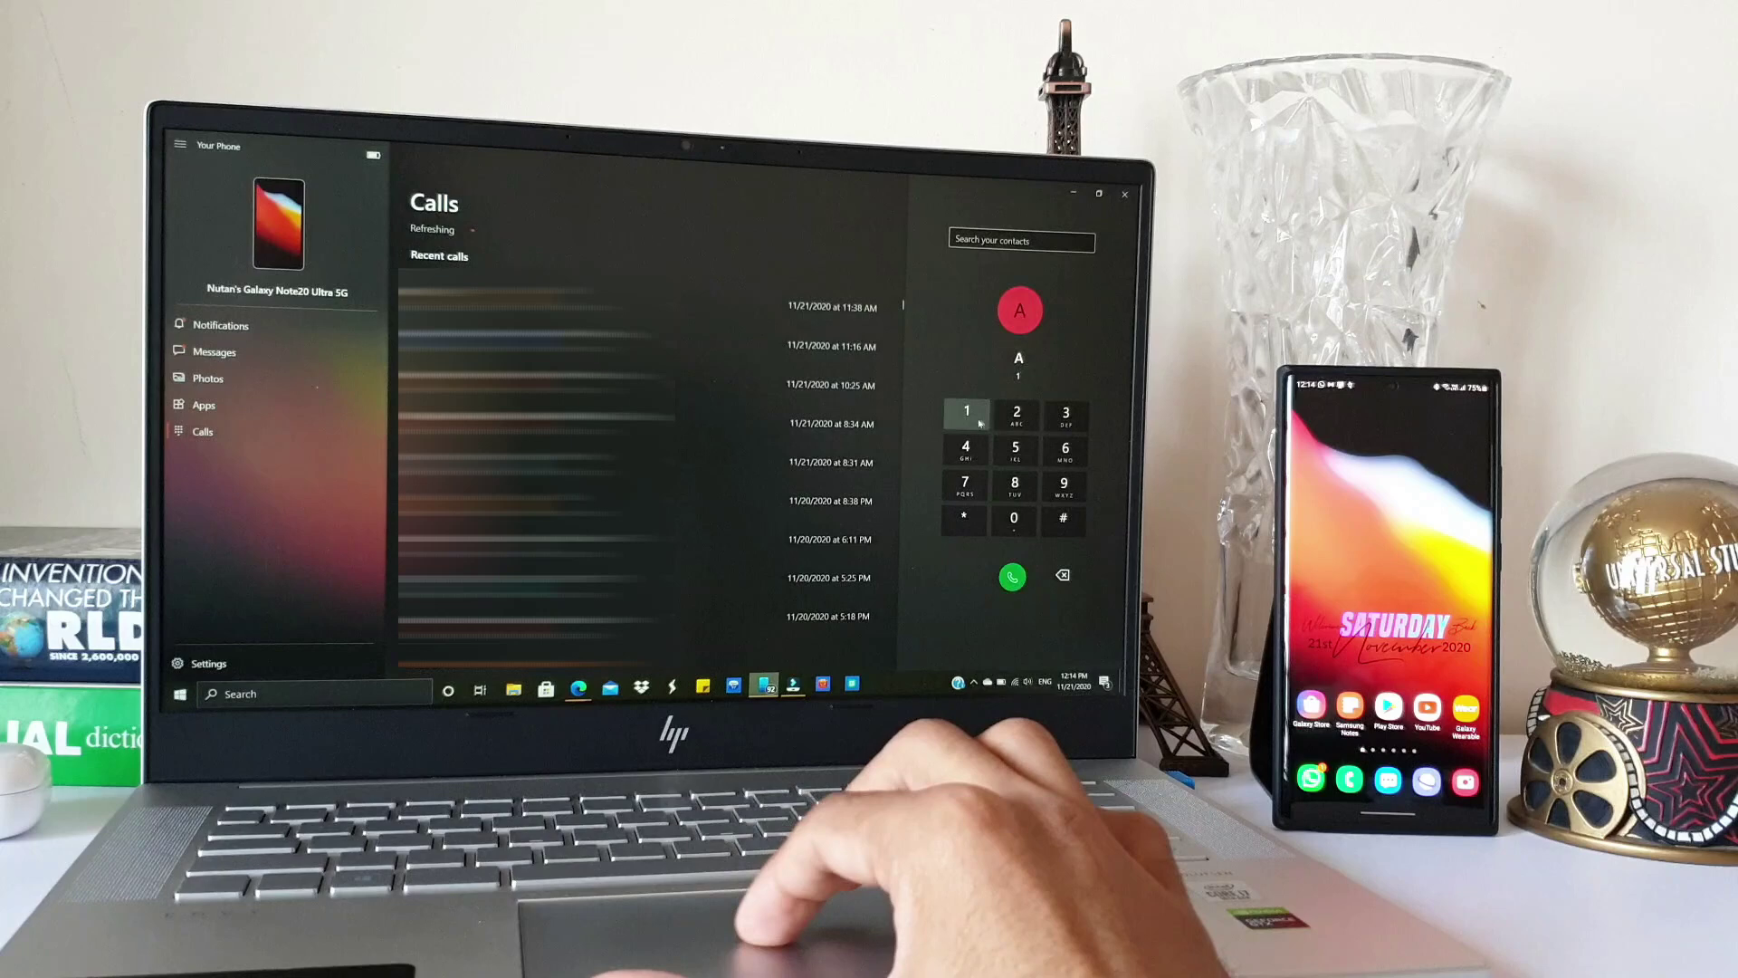
click(1017, 414)
click(967, 414)
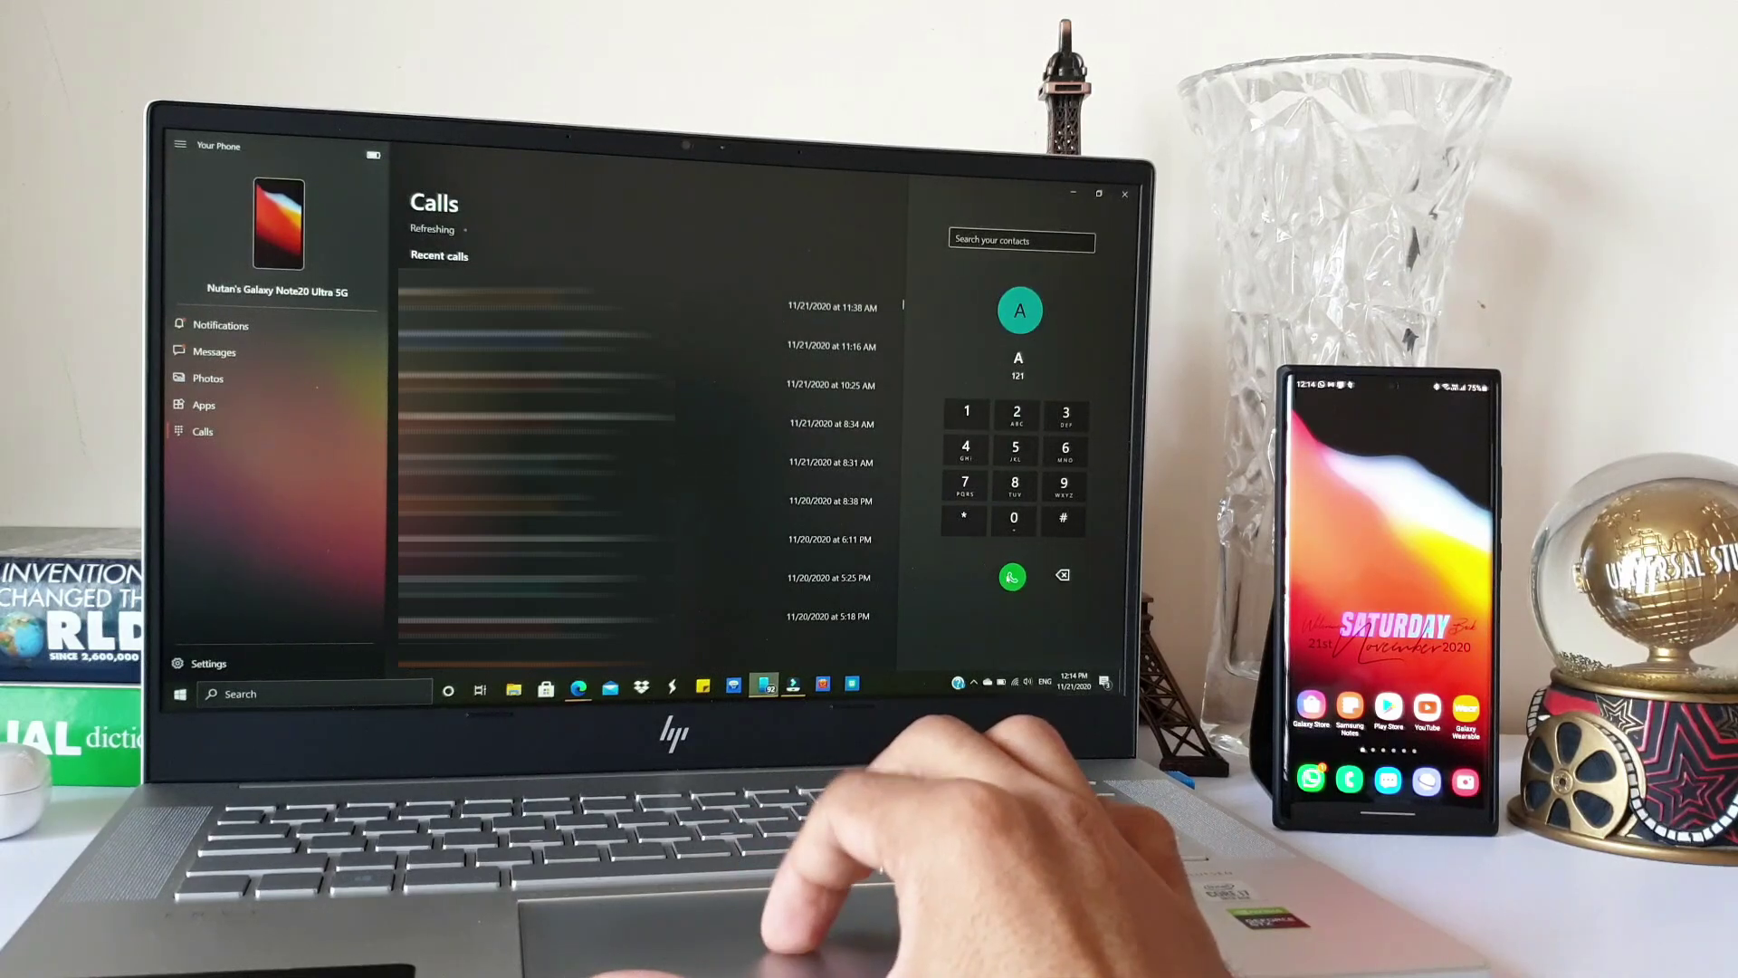
click(1010, 578)
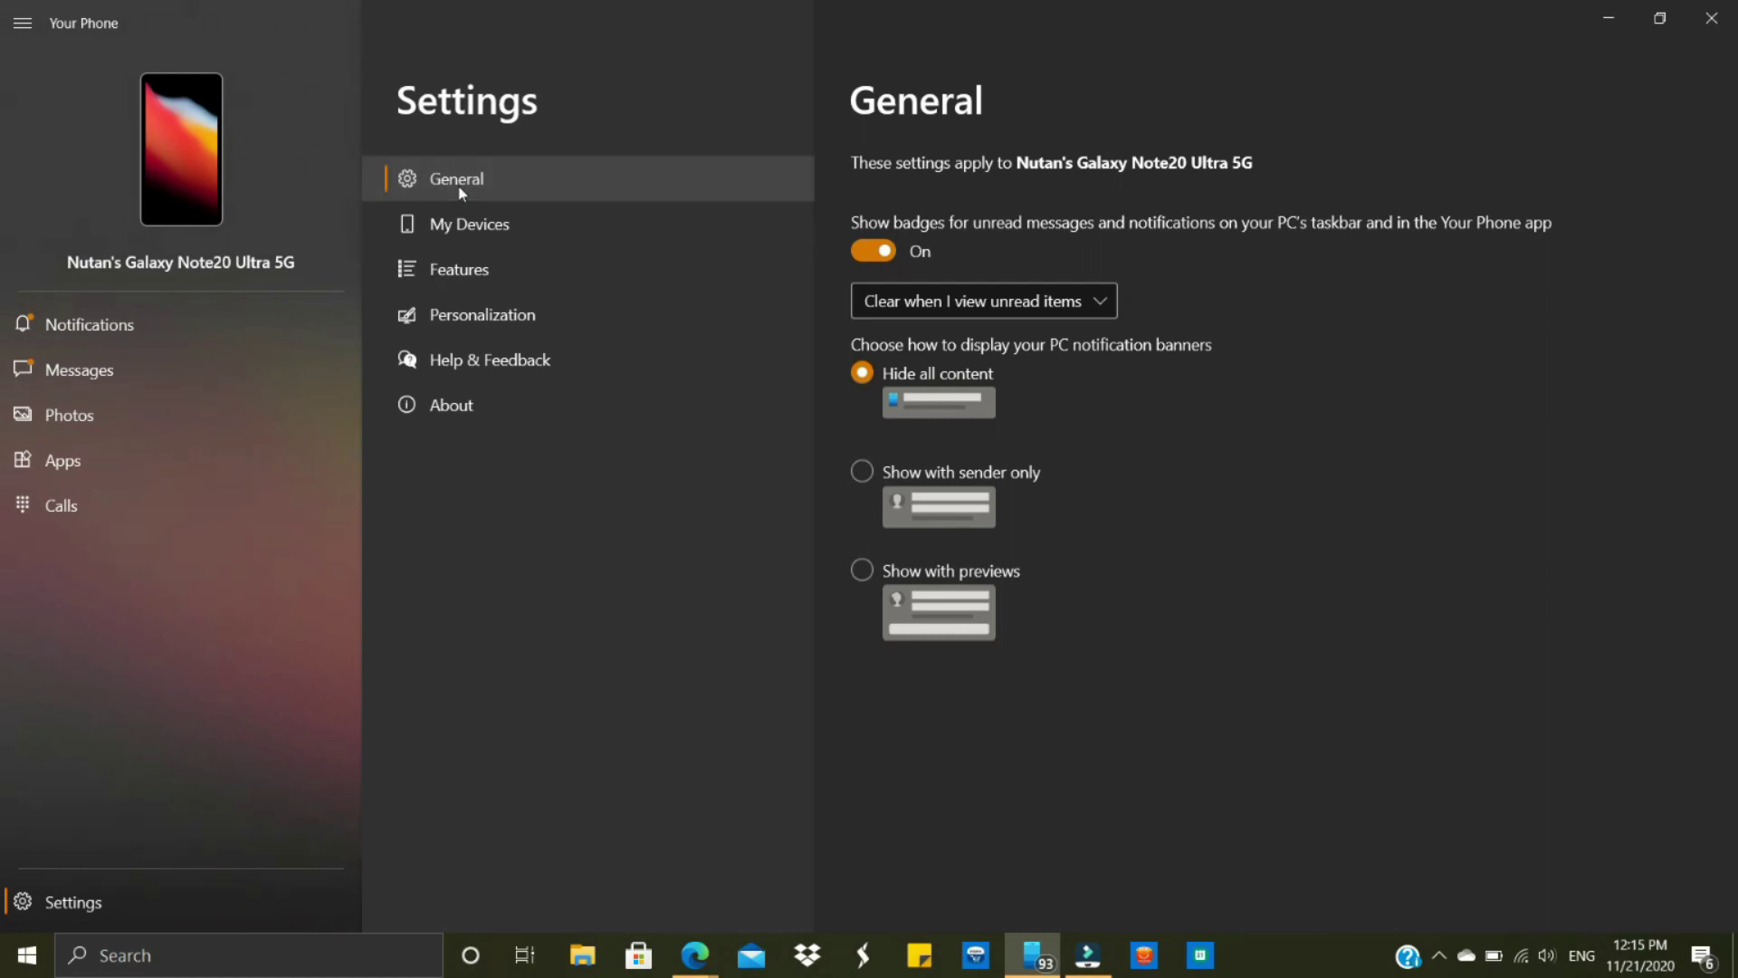
- Open My Devices to list the Galaxy Note20 Ultra 5G and Galaxy Note9
click(637, 240)
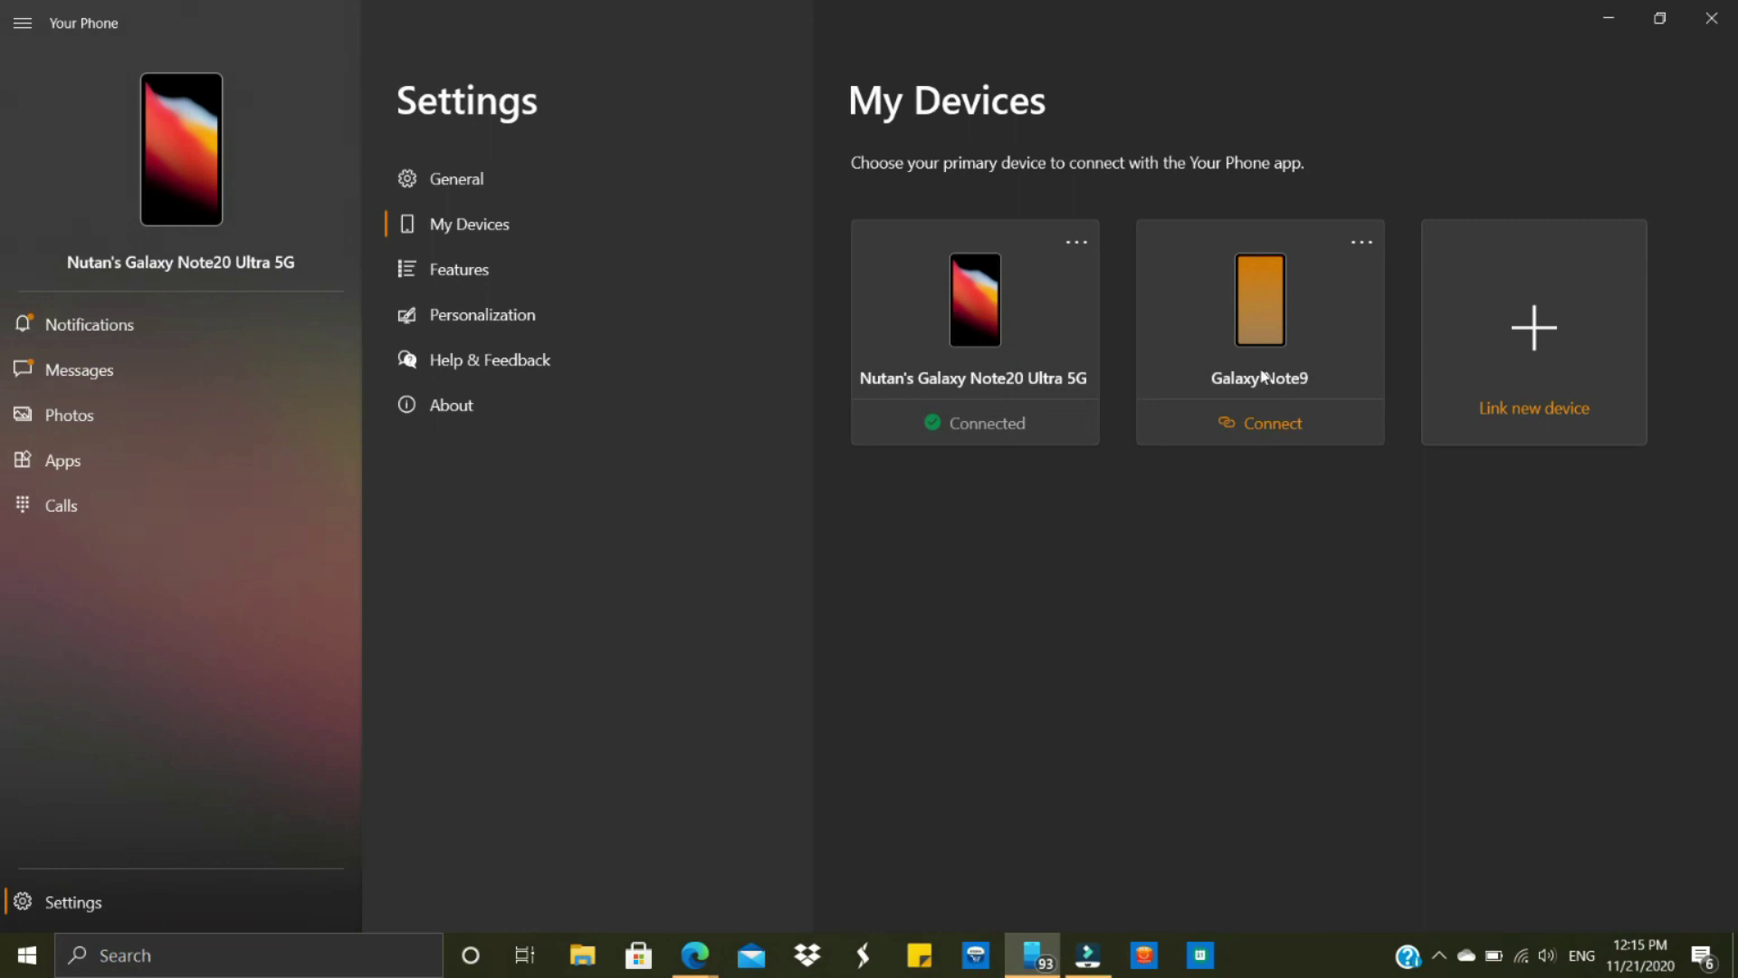
click(1551, 327)
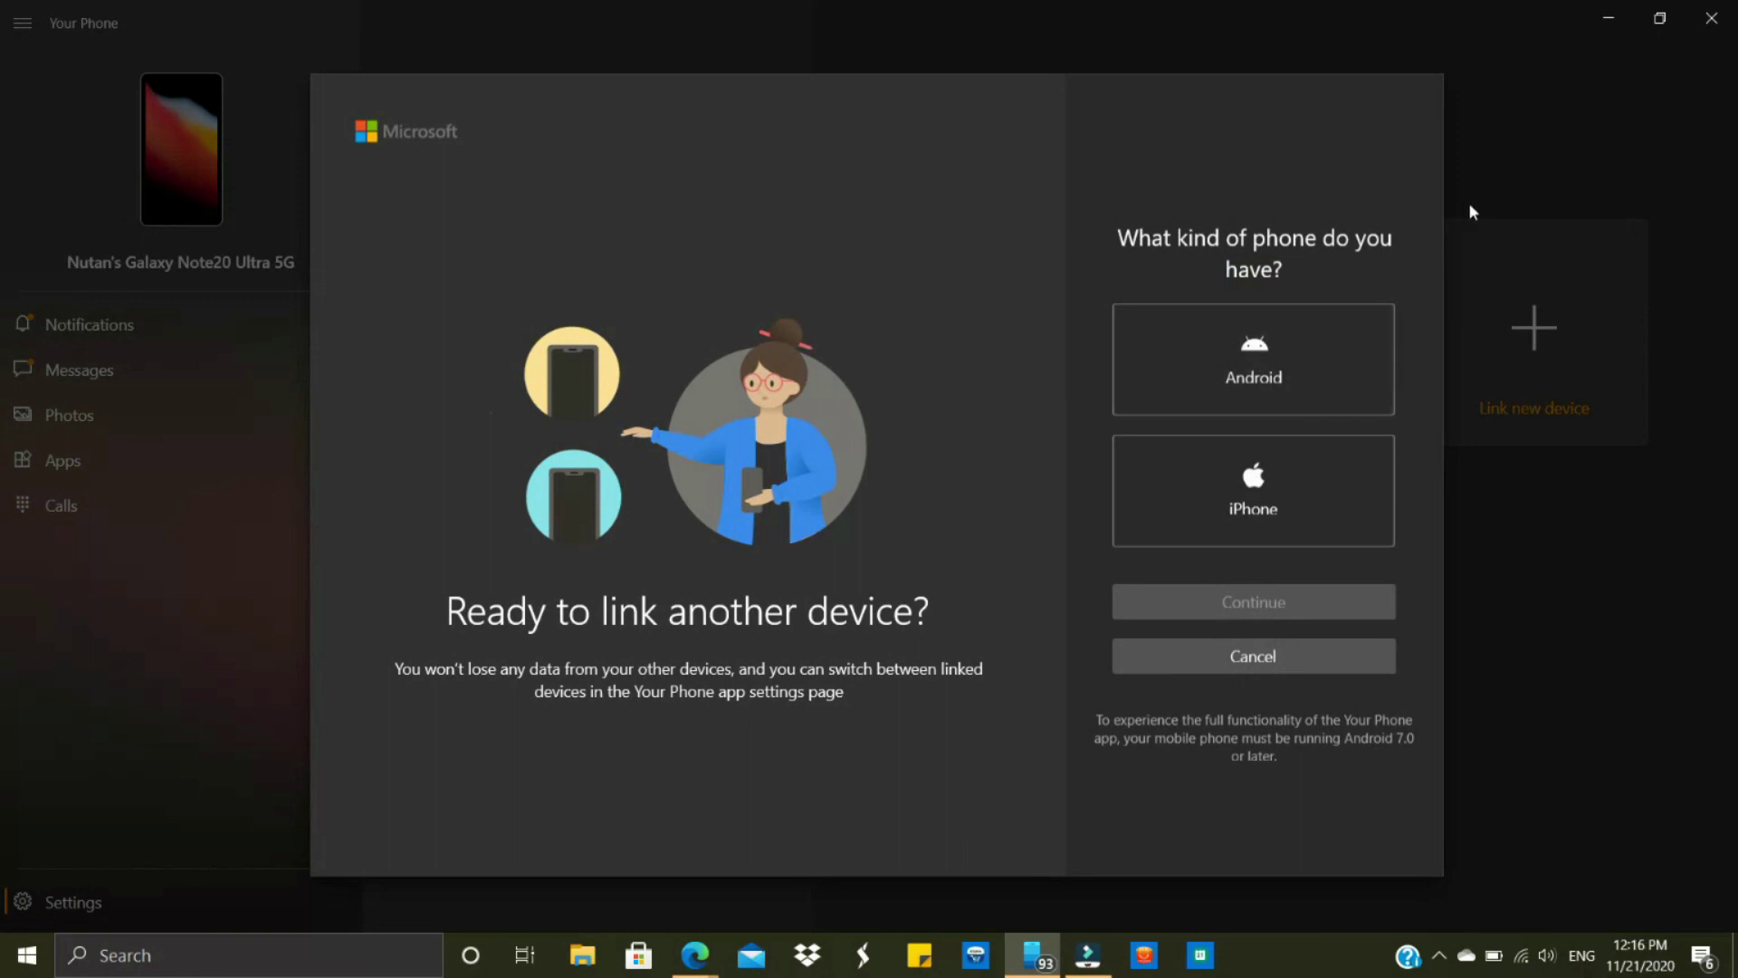
click(1257, 652)
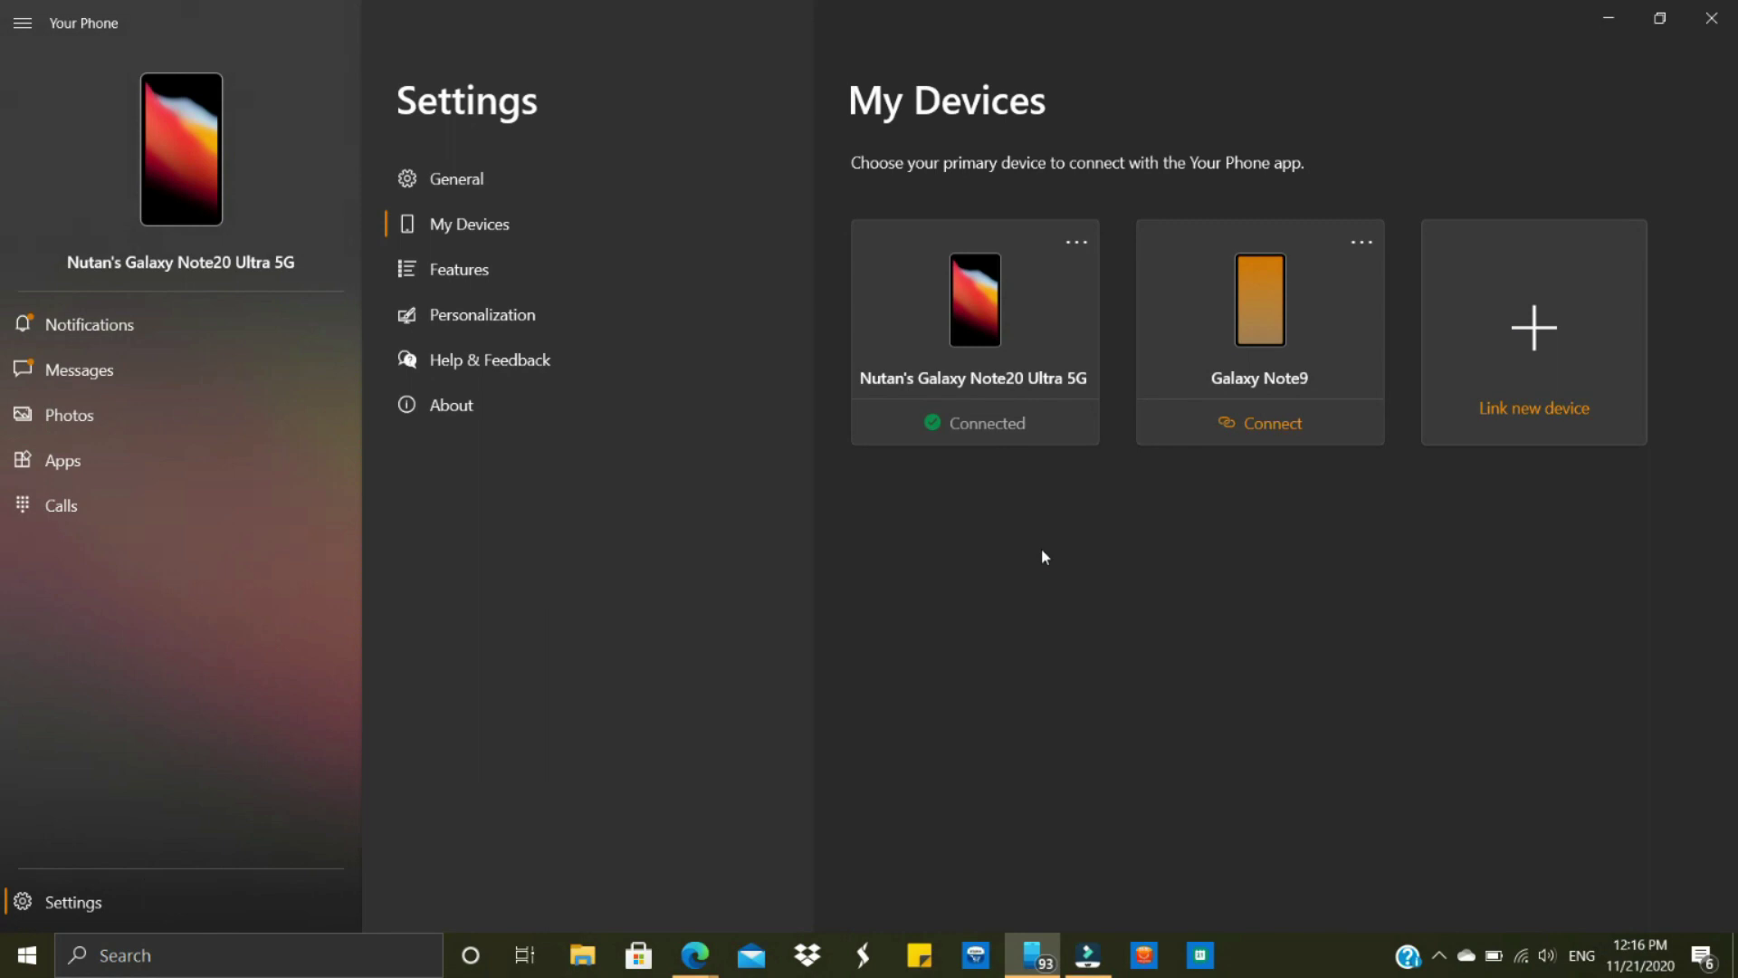
- Review the Features page toggles for copy and paste, Photos, Messages, Notifications, Apps and Calls
click(537, 282)
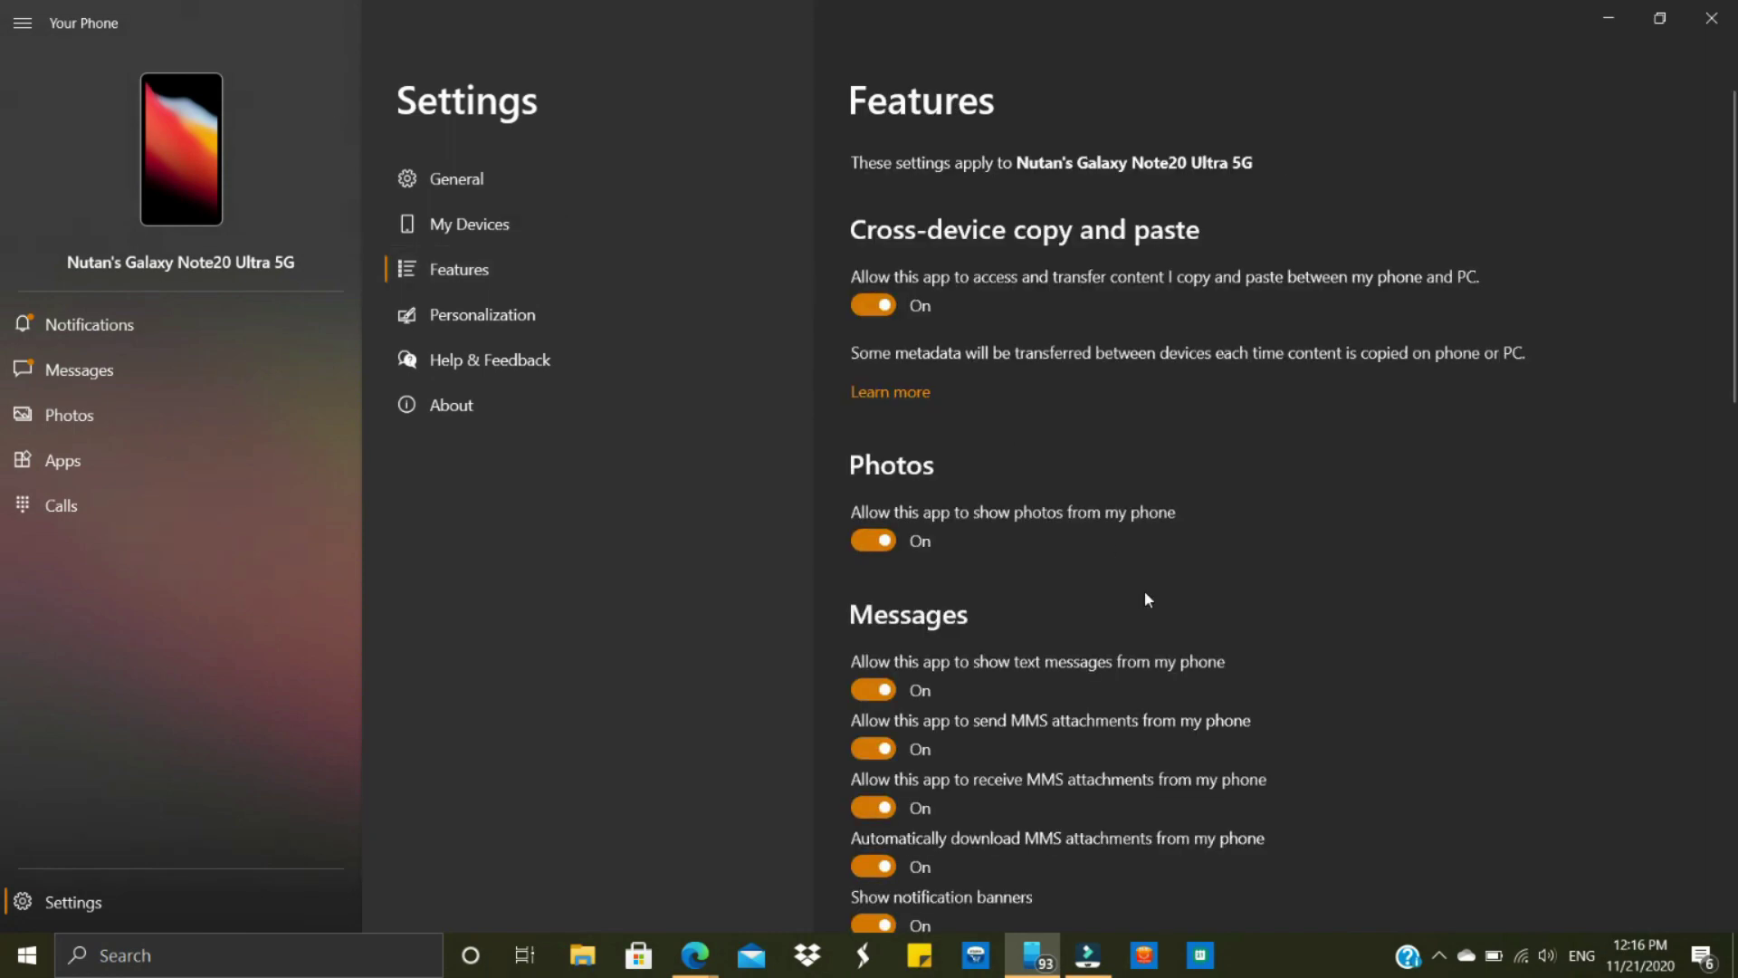
scroll(1147, 599, down, 10)
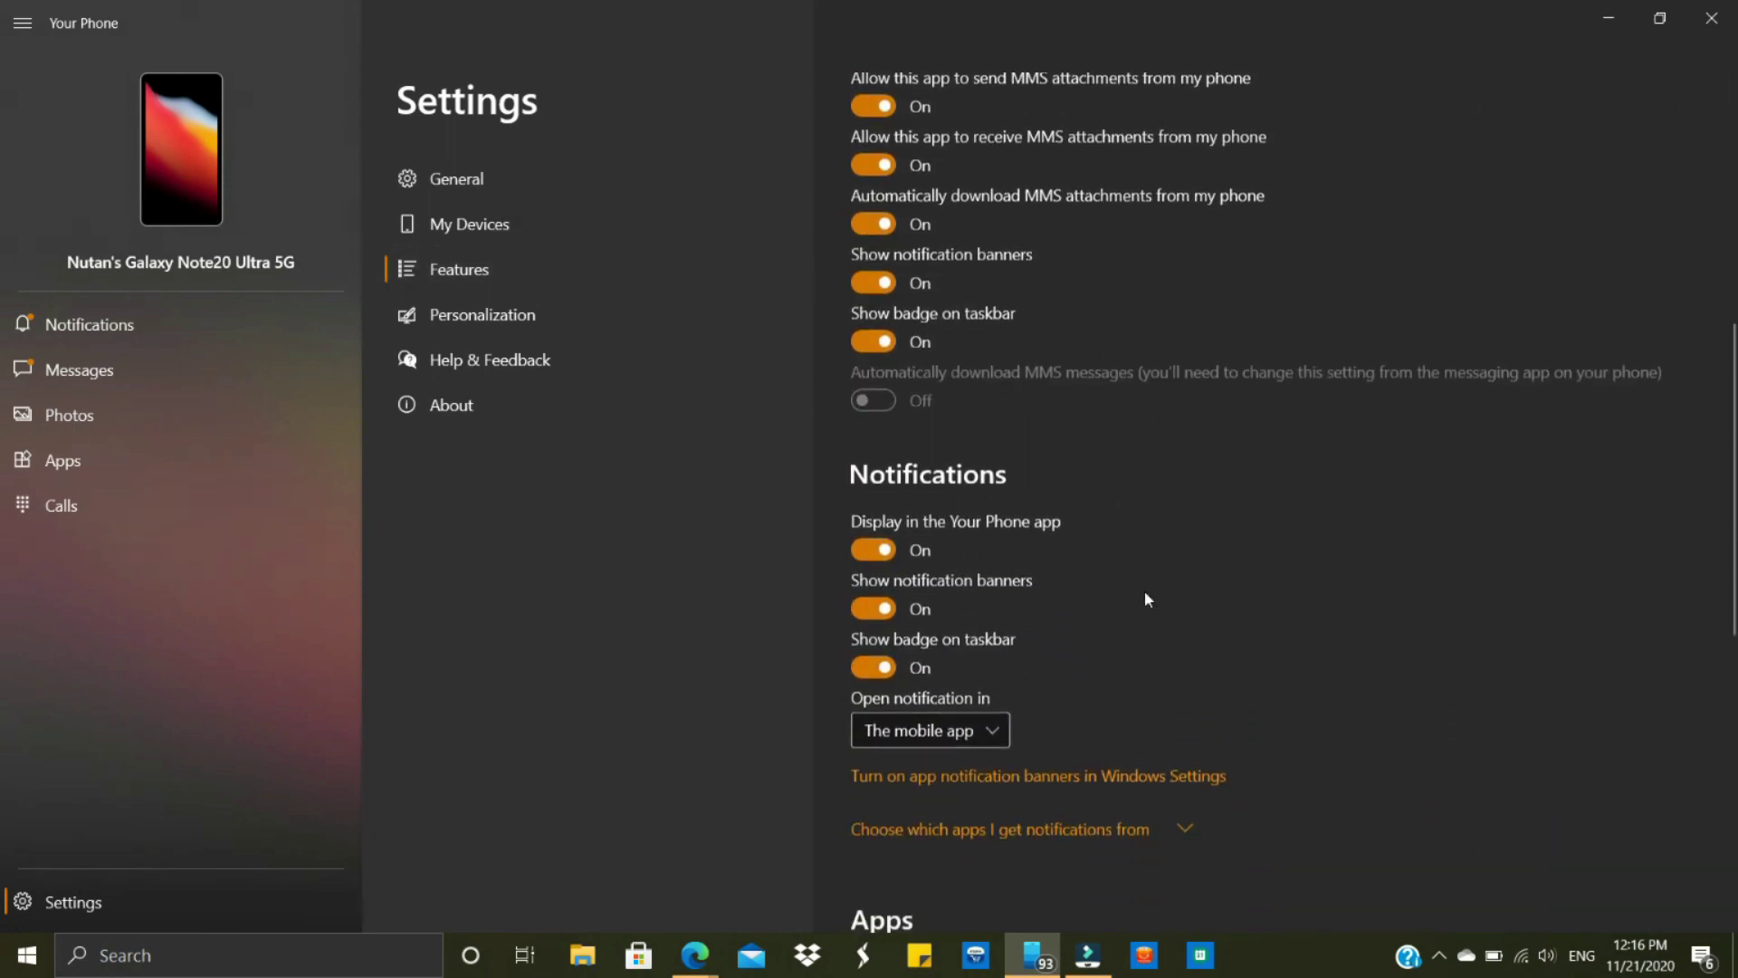
scroll(1147, 599, down, 5)
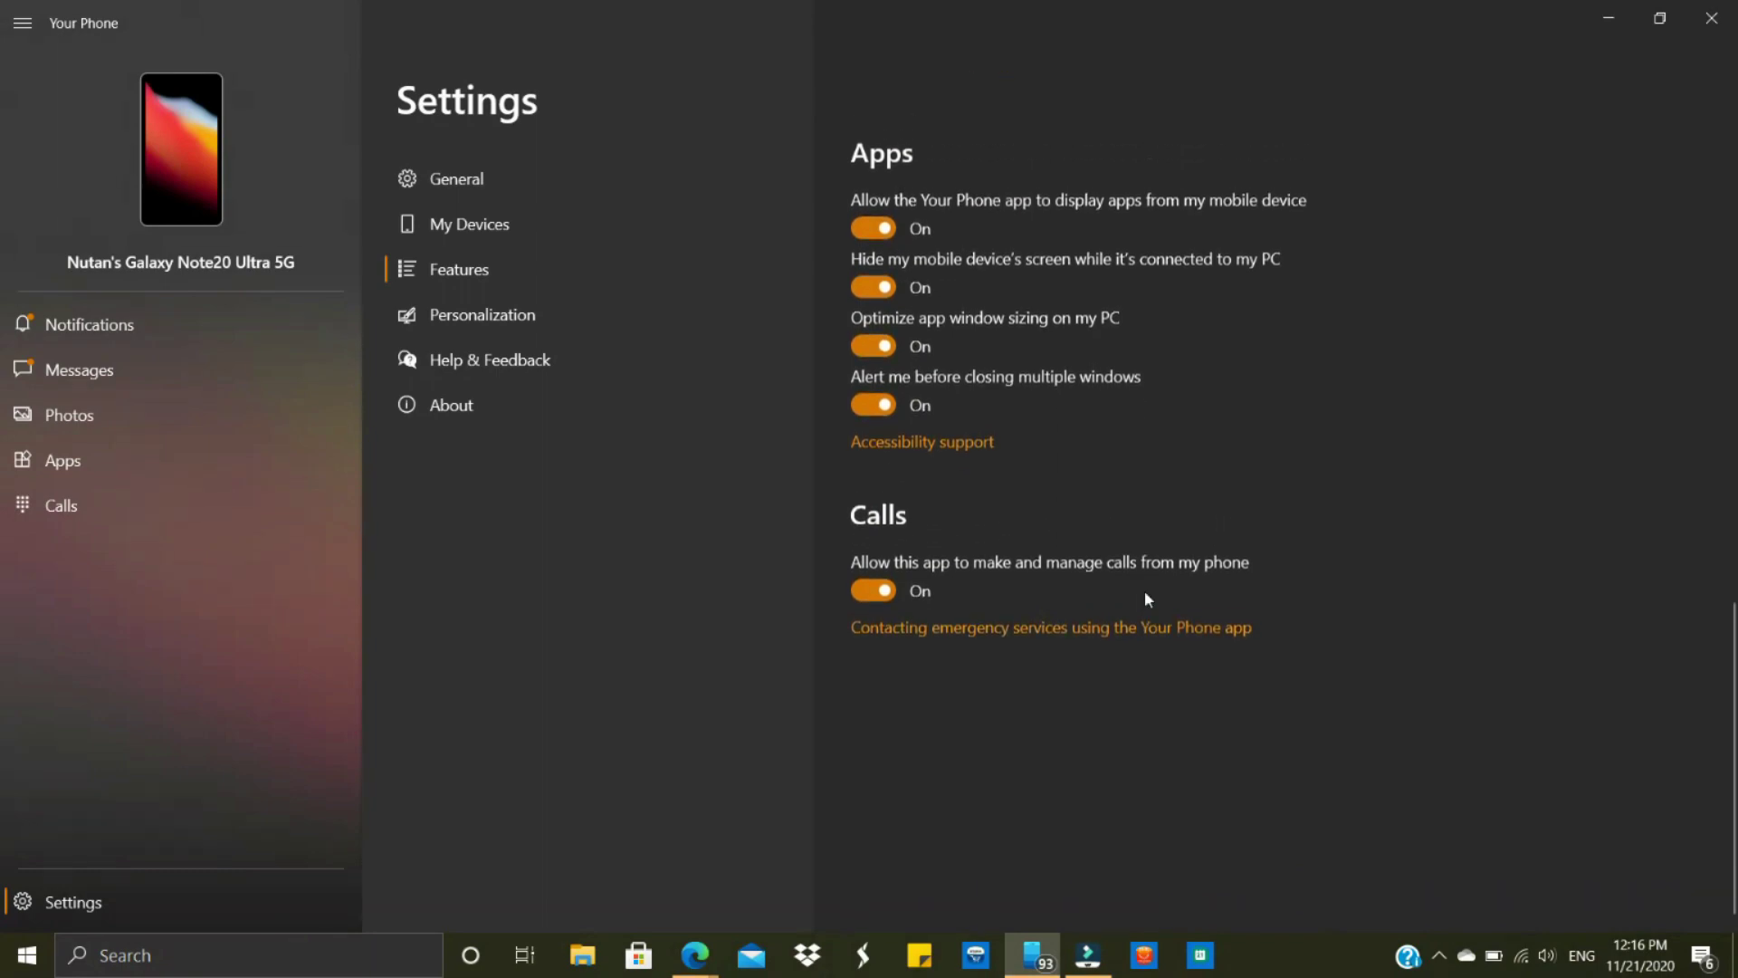
scroll(1147, 600, up, 4)
scroll(1147, 599, up, 10)
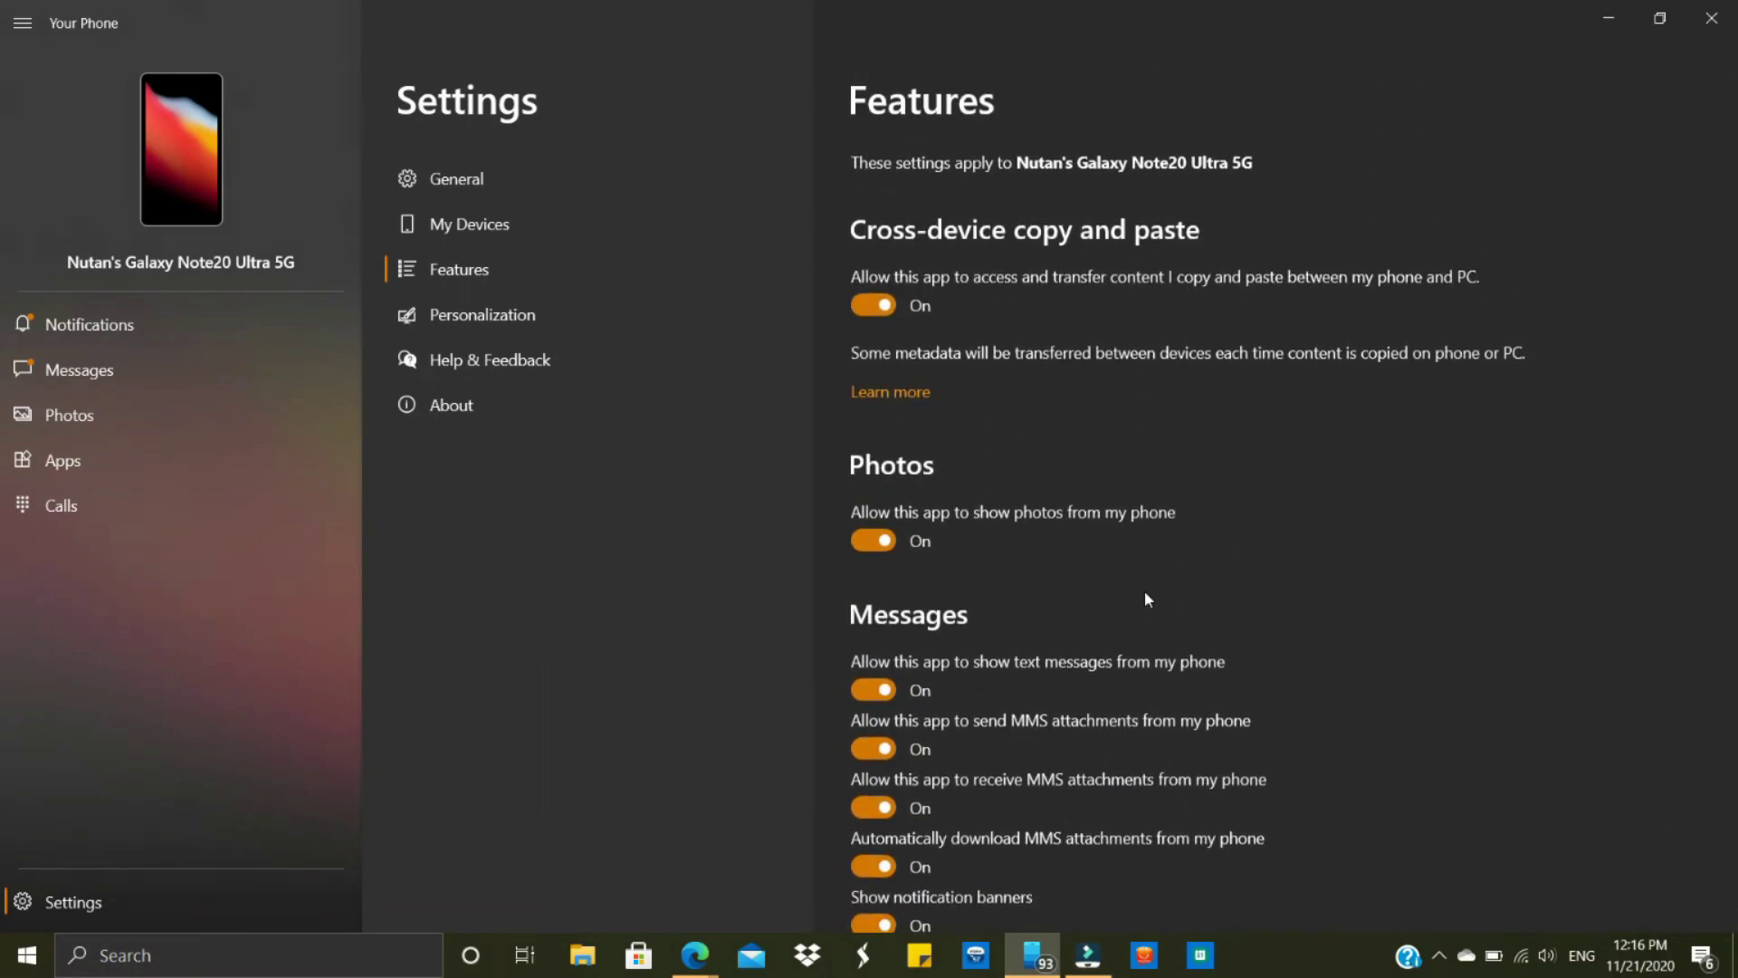
scroll(1147, 599, down, 4)
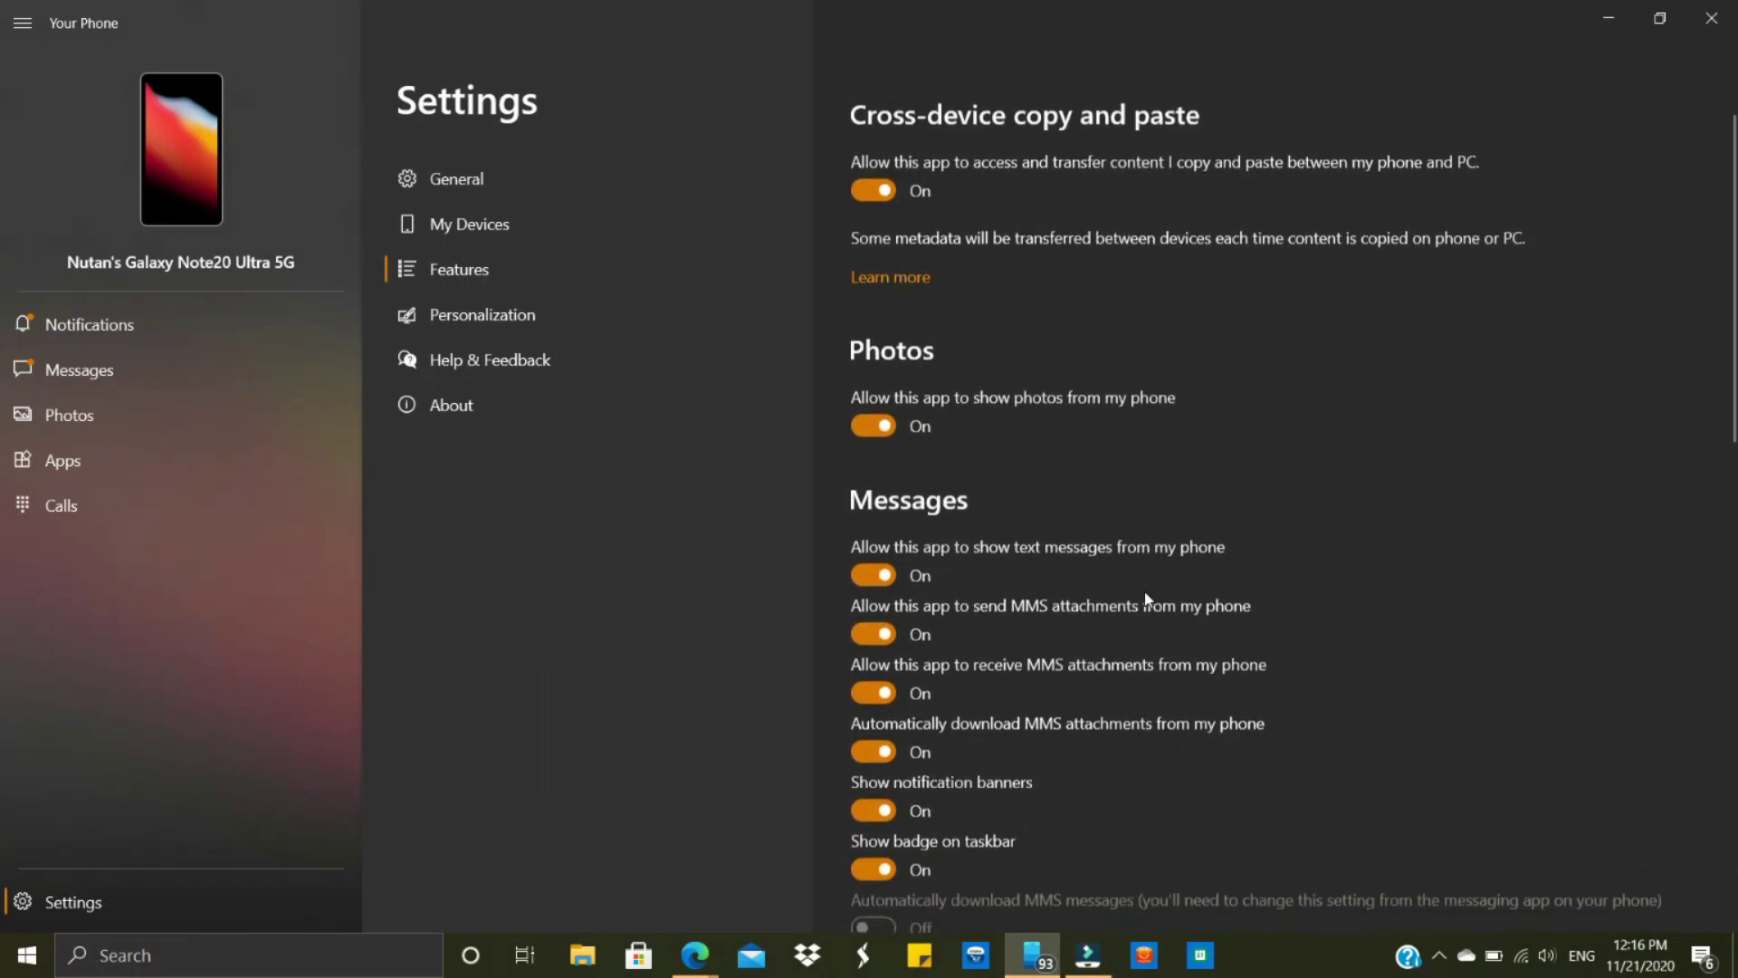
scroll(1147, 599, down, 5)
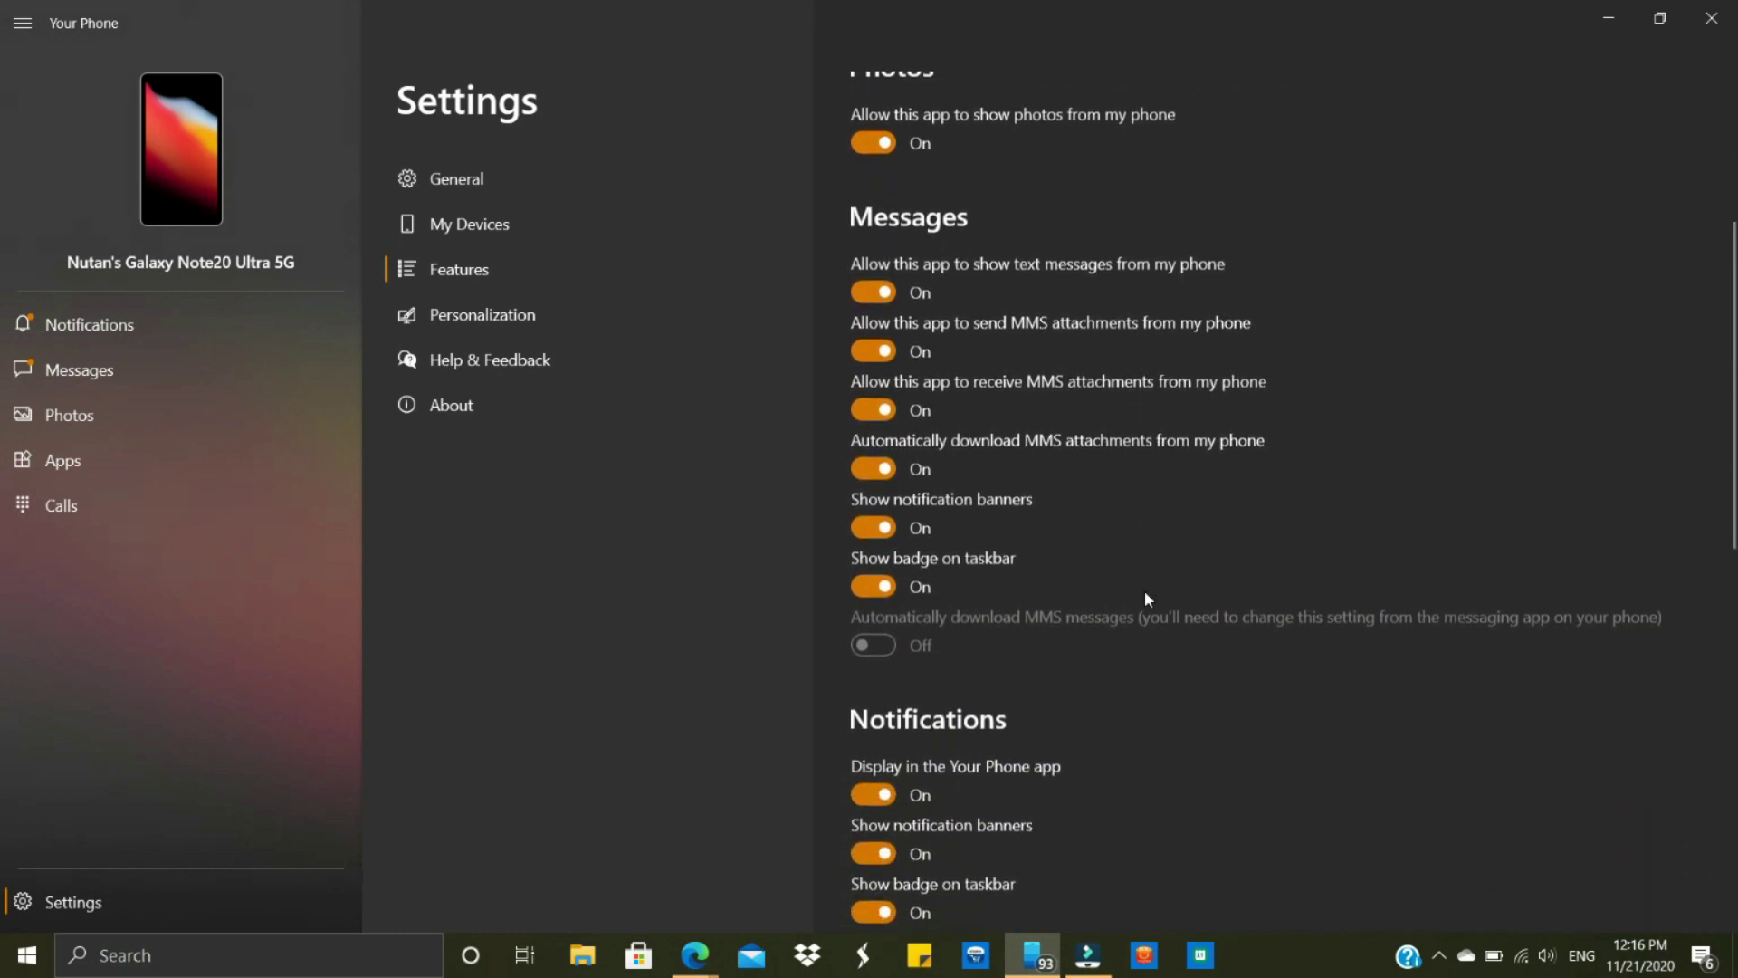
click(534, 317)
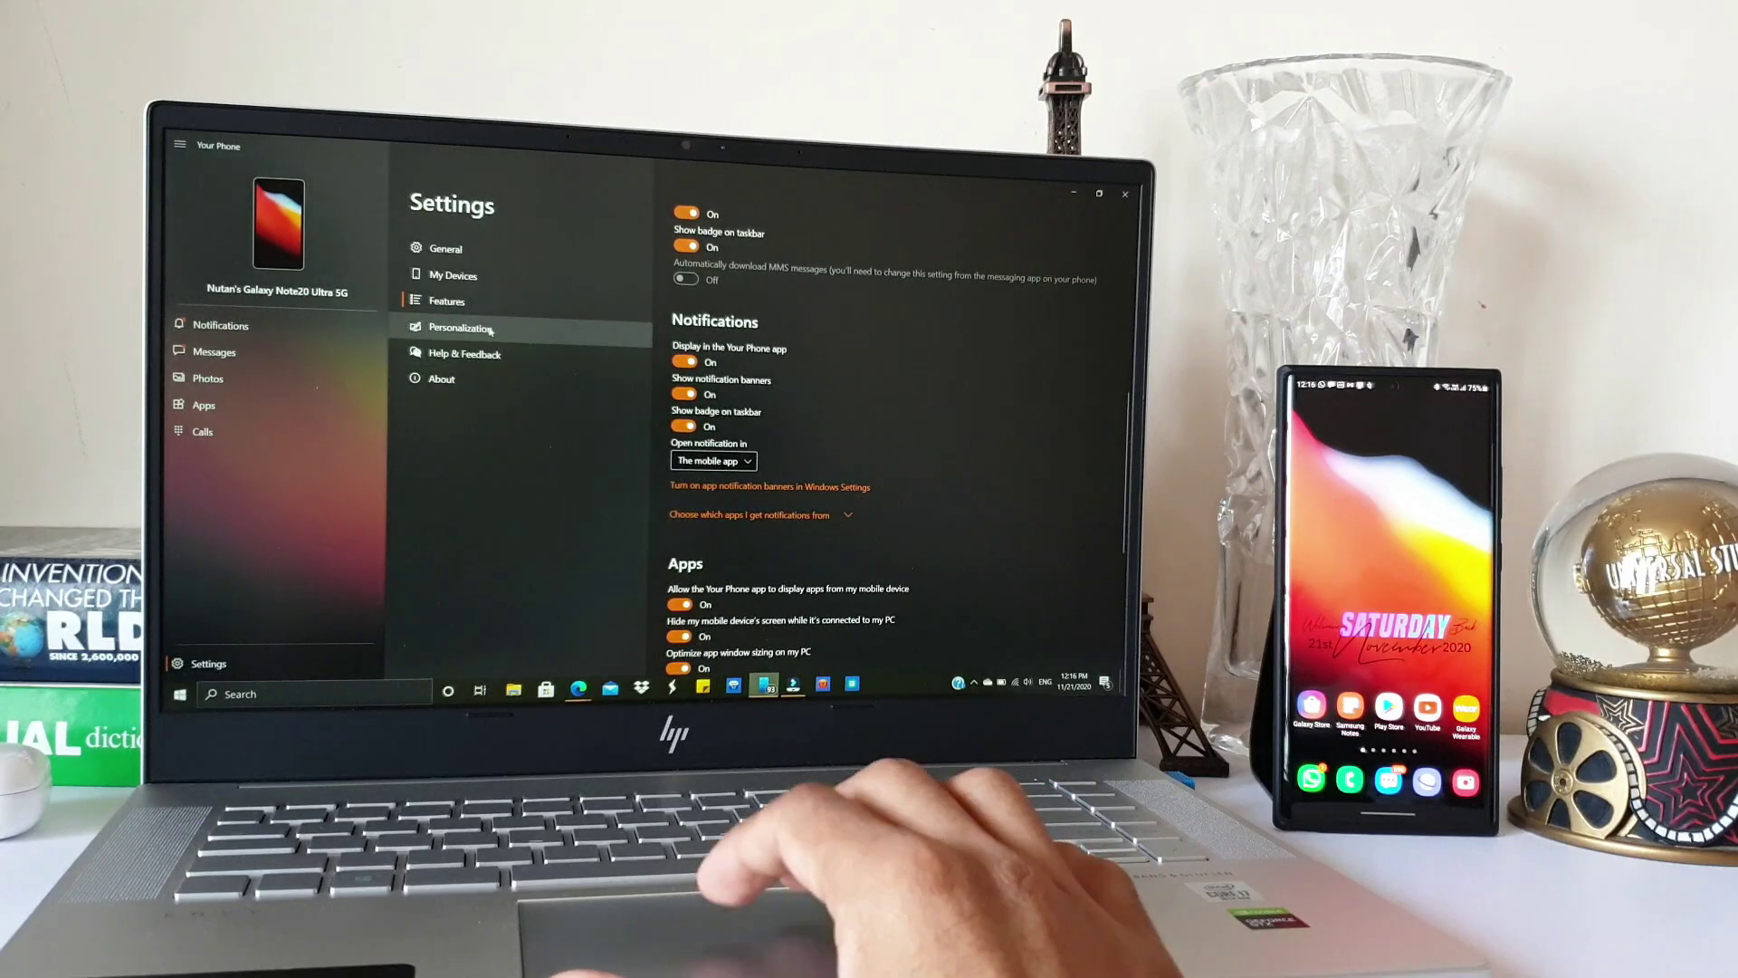
- In Personalization, toggle the phone-wallpaper app background off and on twice, leaving it on
click(483, 314)
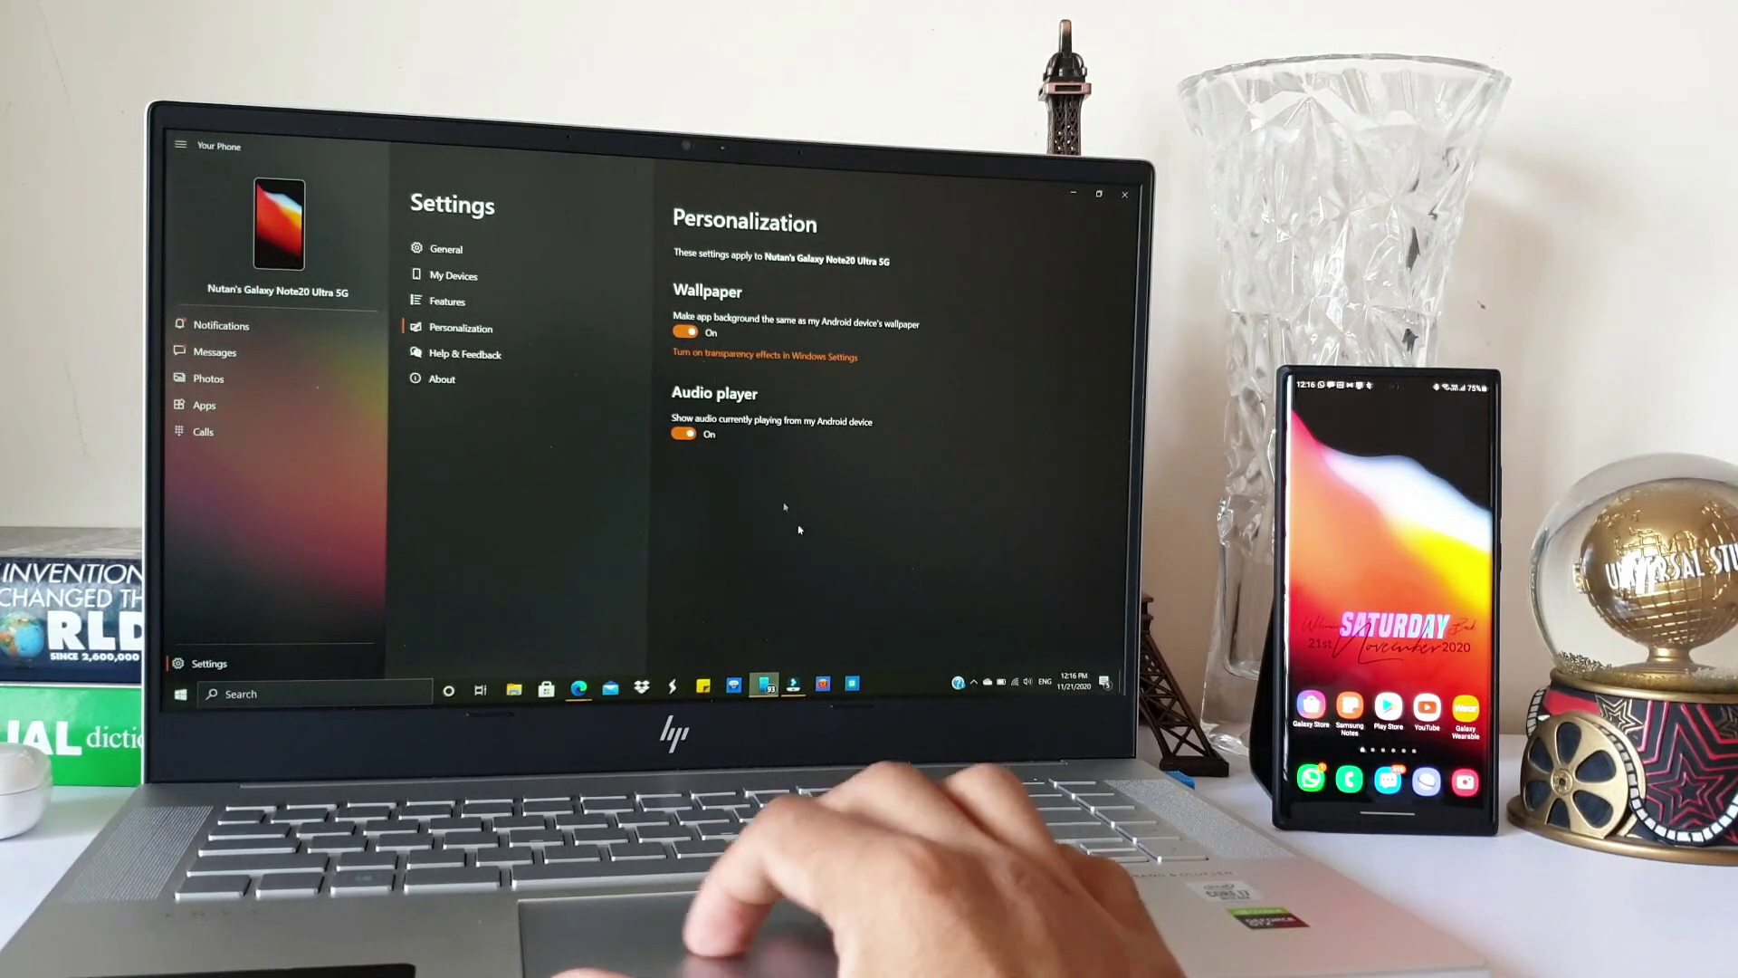
click(688, 333)
click(687, 333)
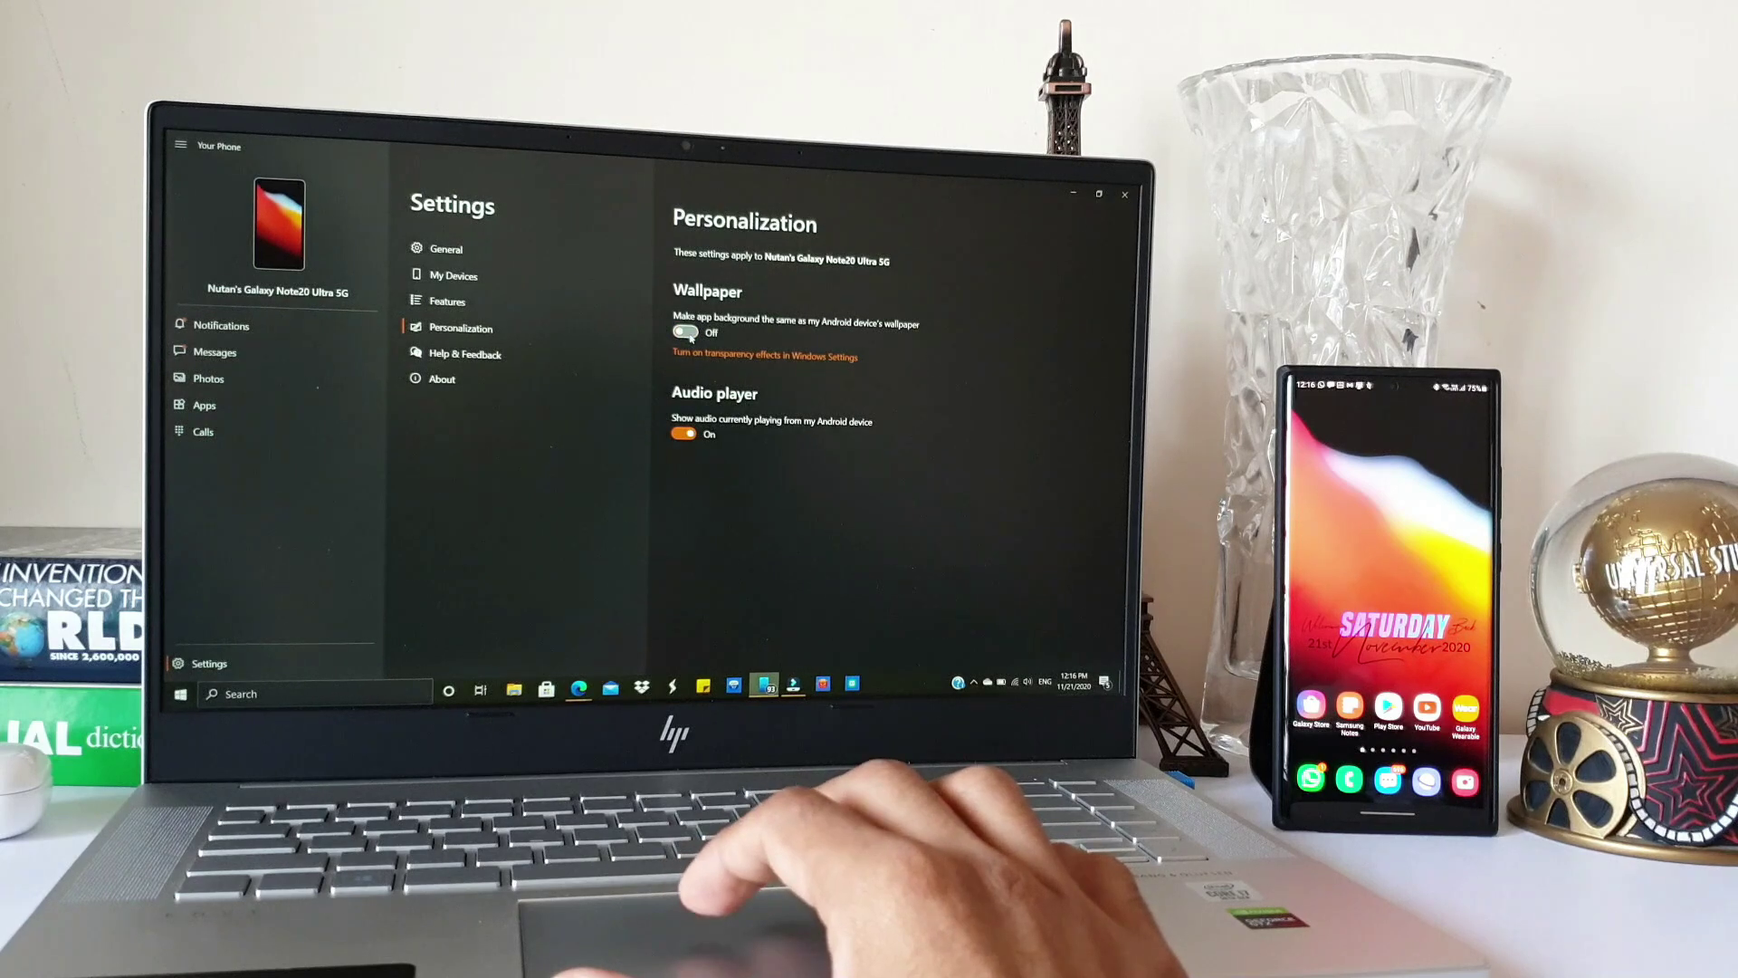
click(688, 333)
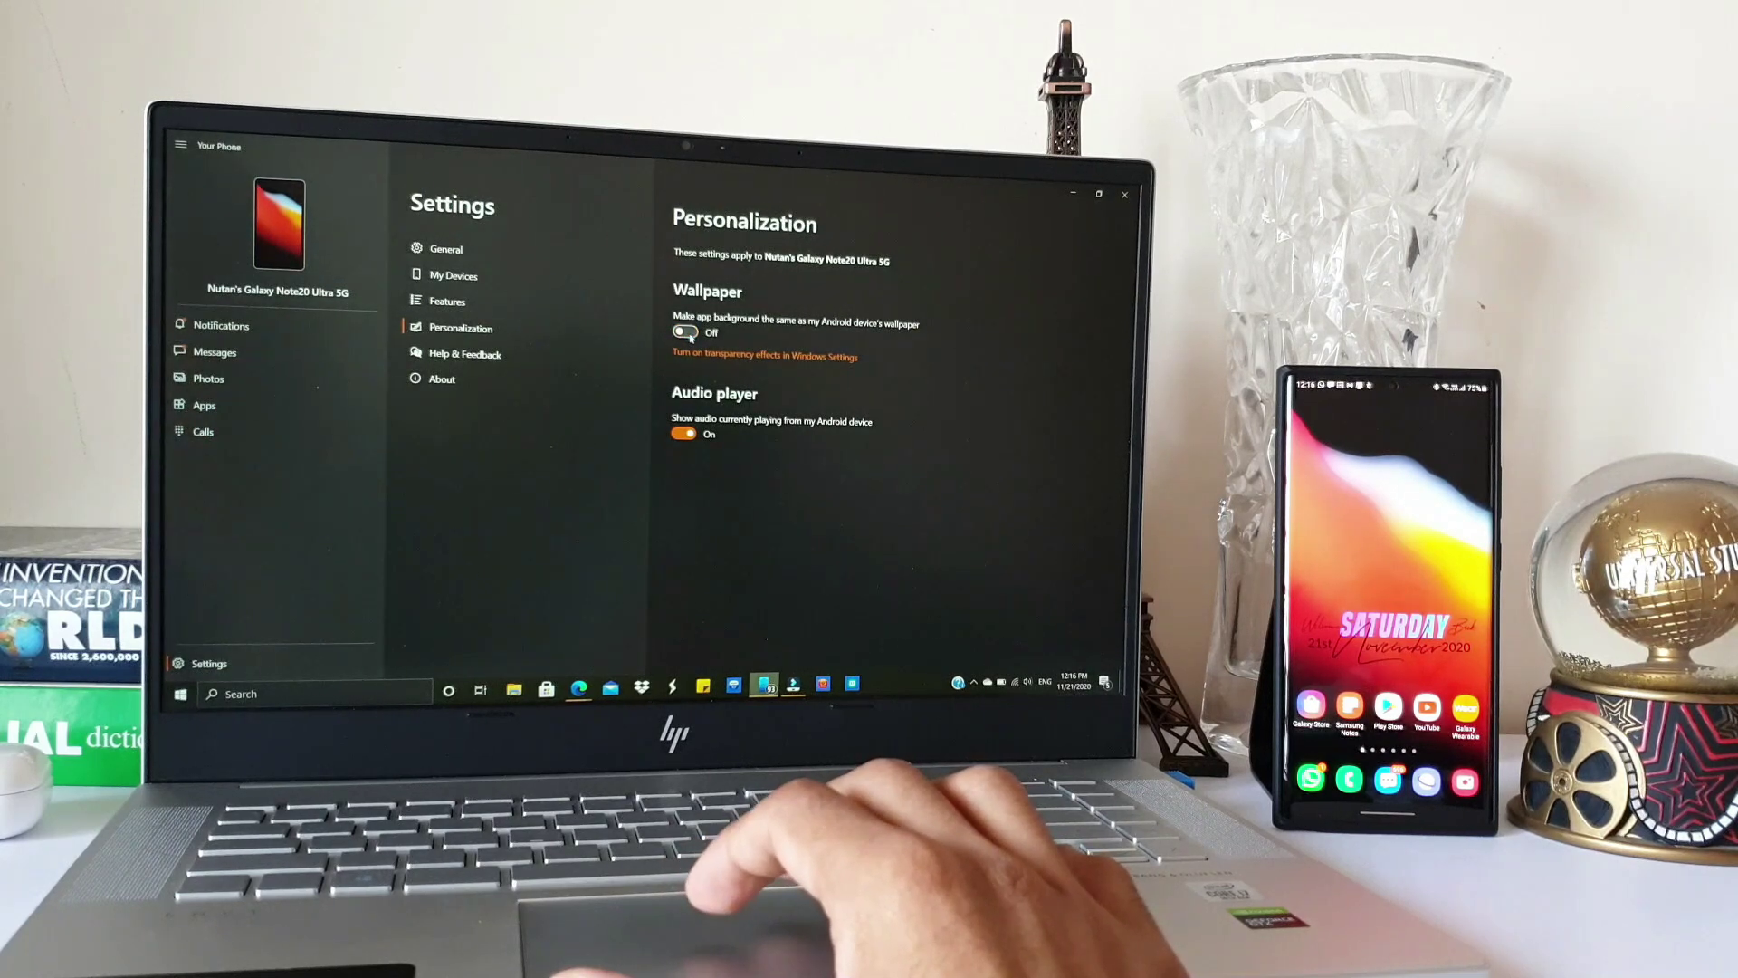
click(688, 333)
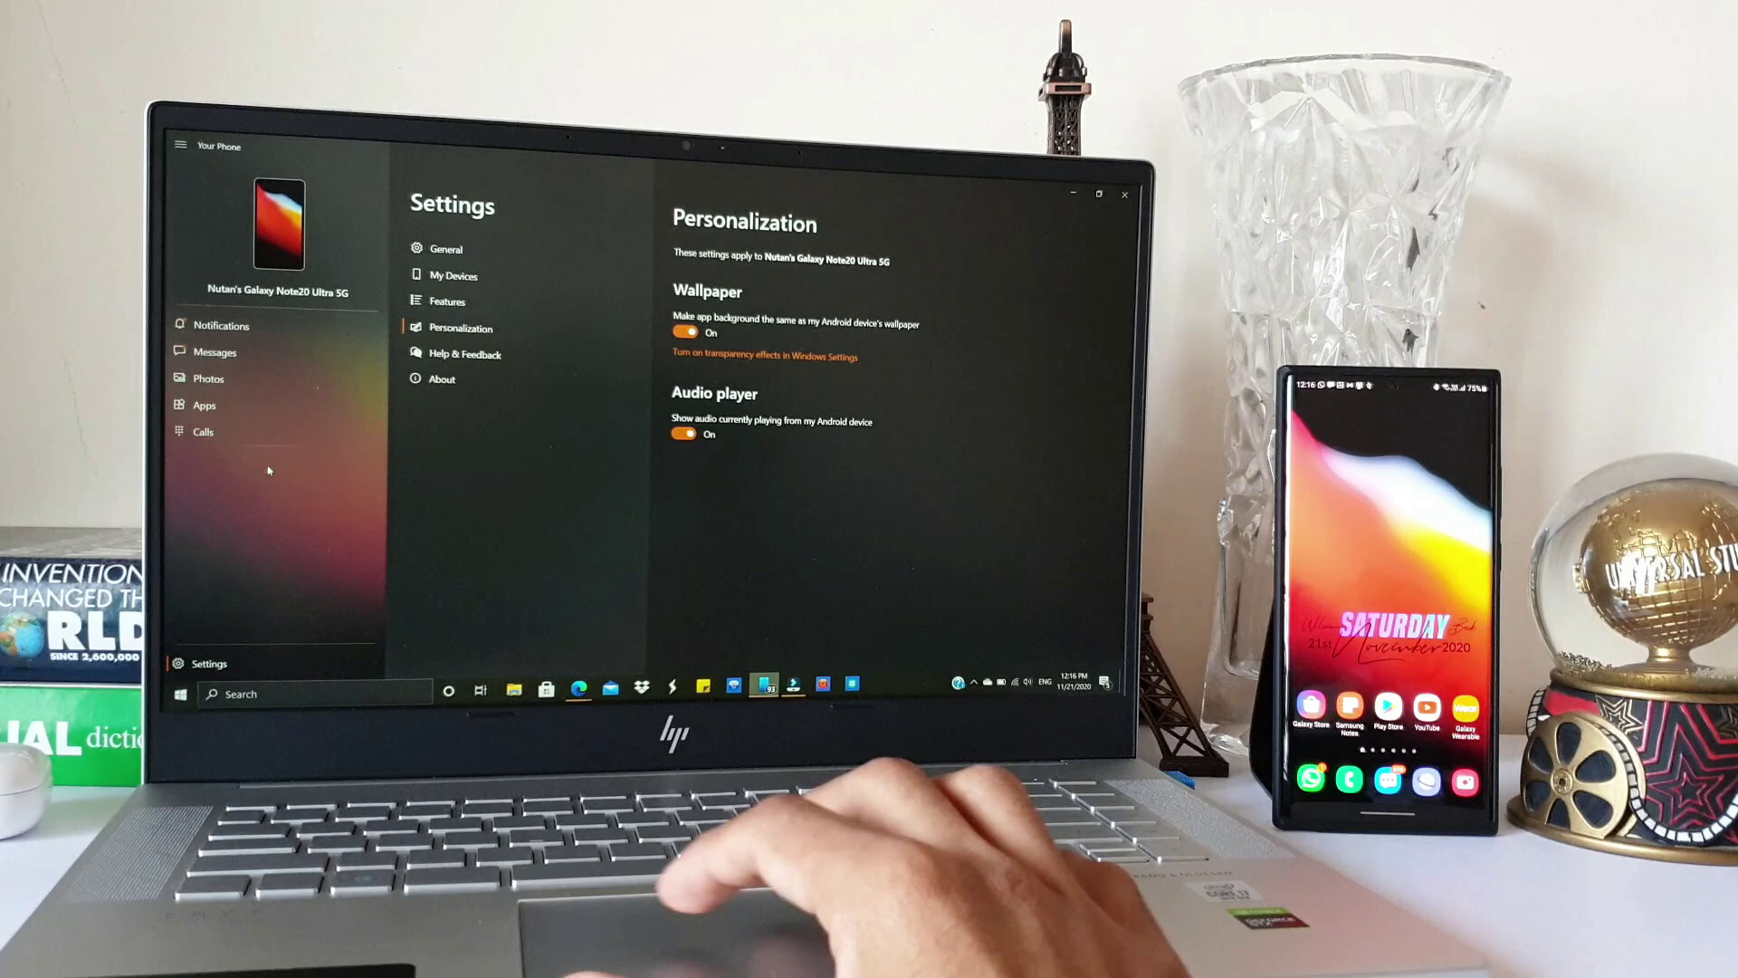
- Bring up the Help & Feedback settings page
click(492, 363)
click(597, 329)
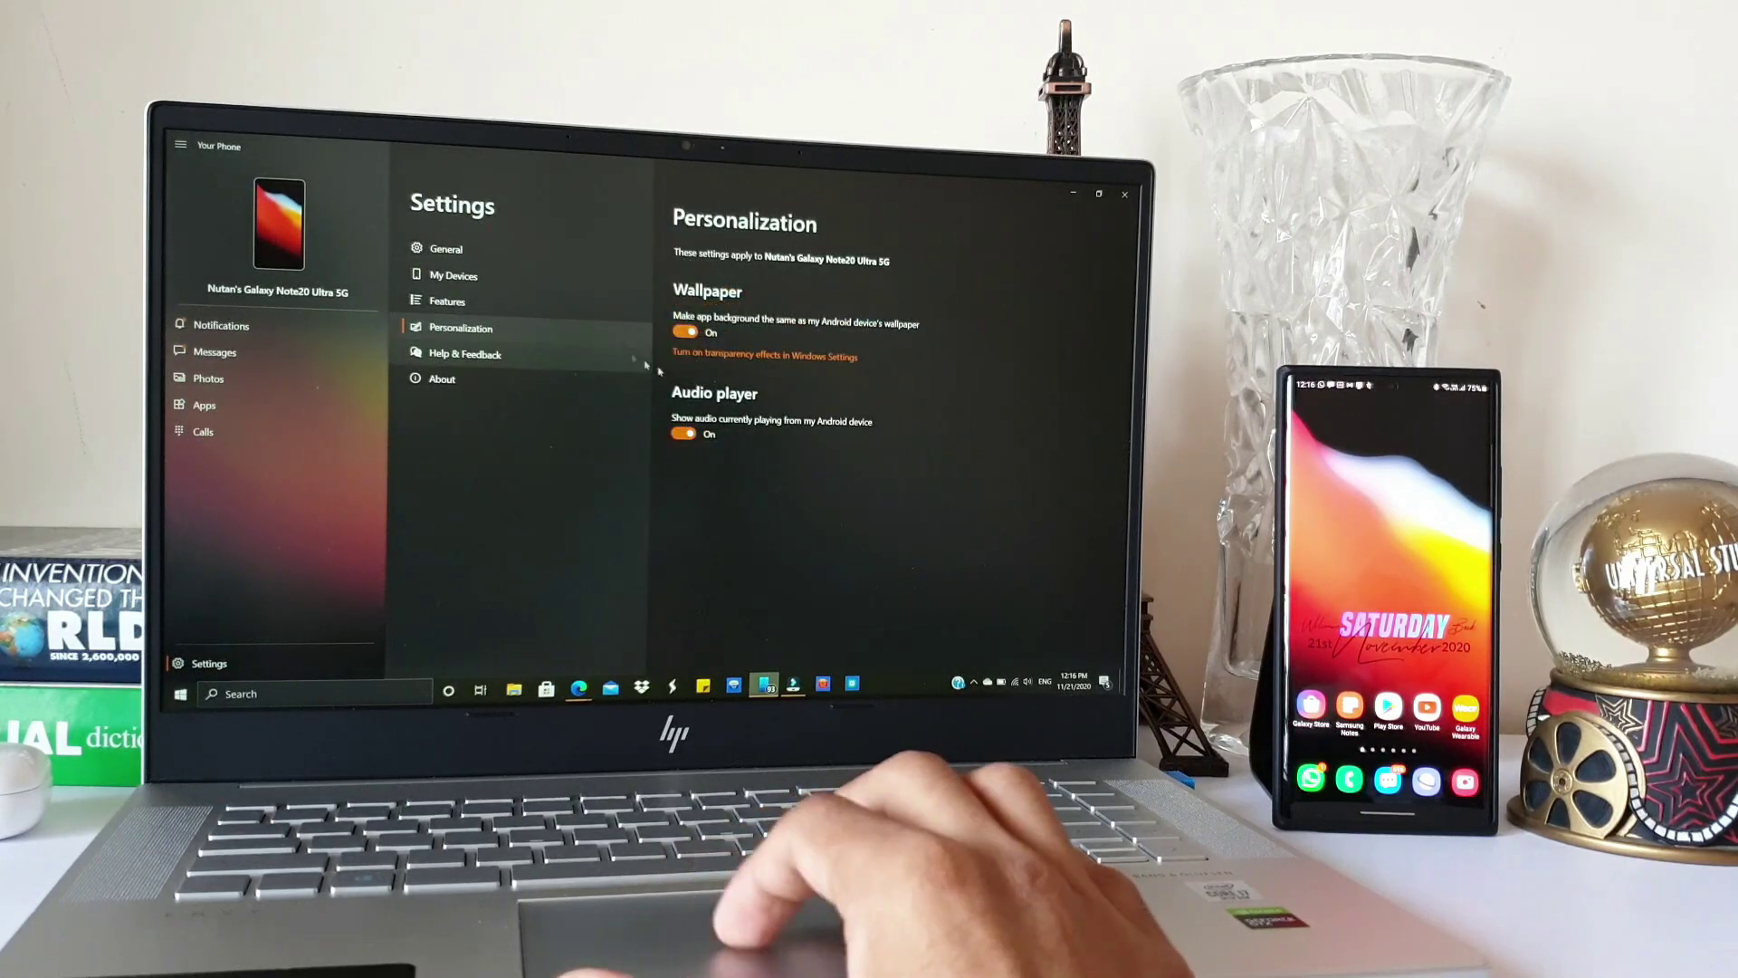
click(506, 362)
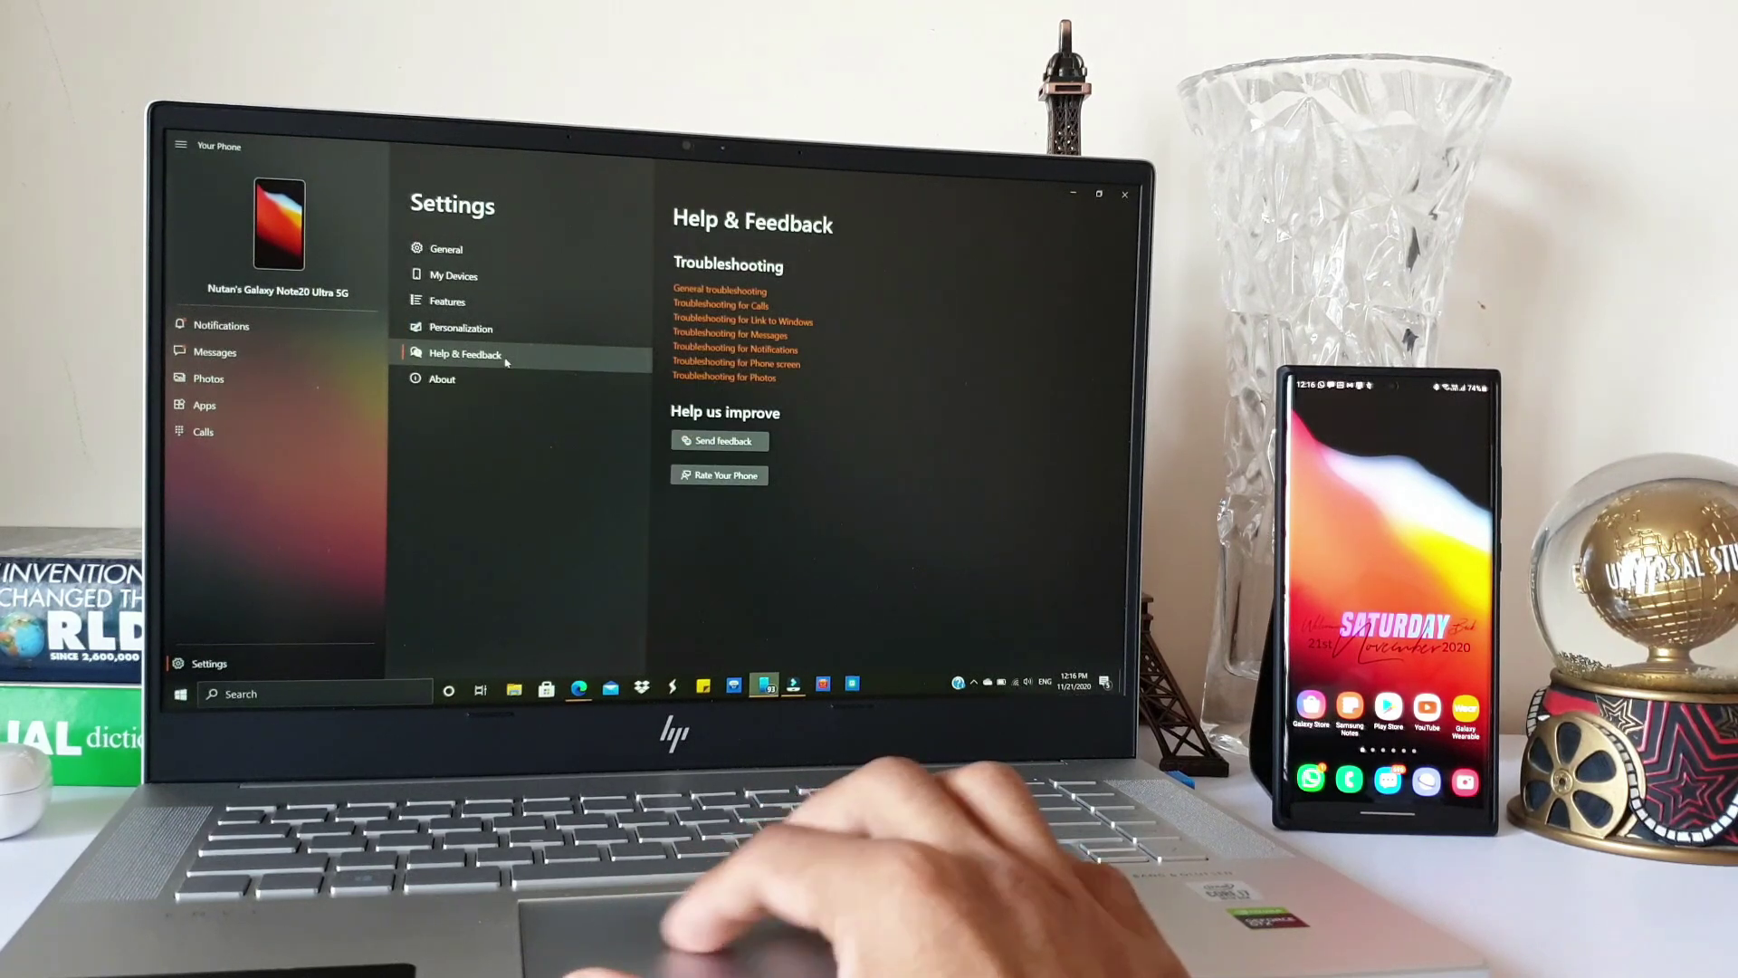
- Check the About page, then mirror the phone screen and launch the Play Store on it
click(452, 380)
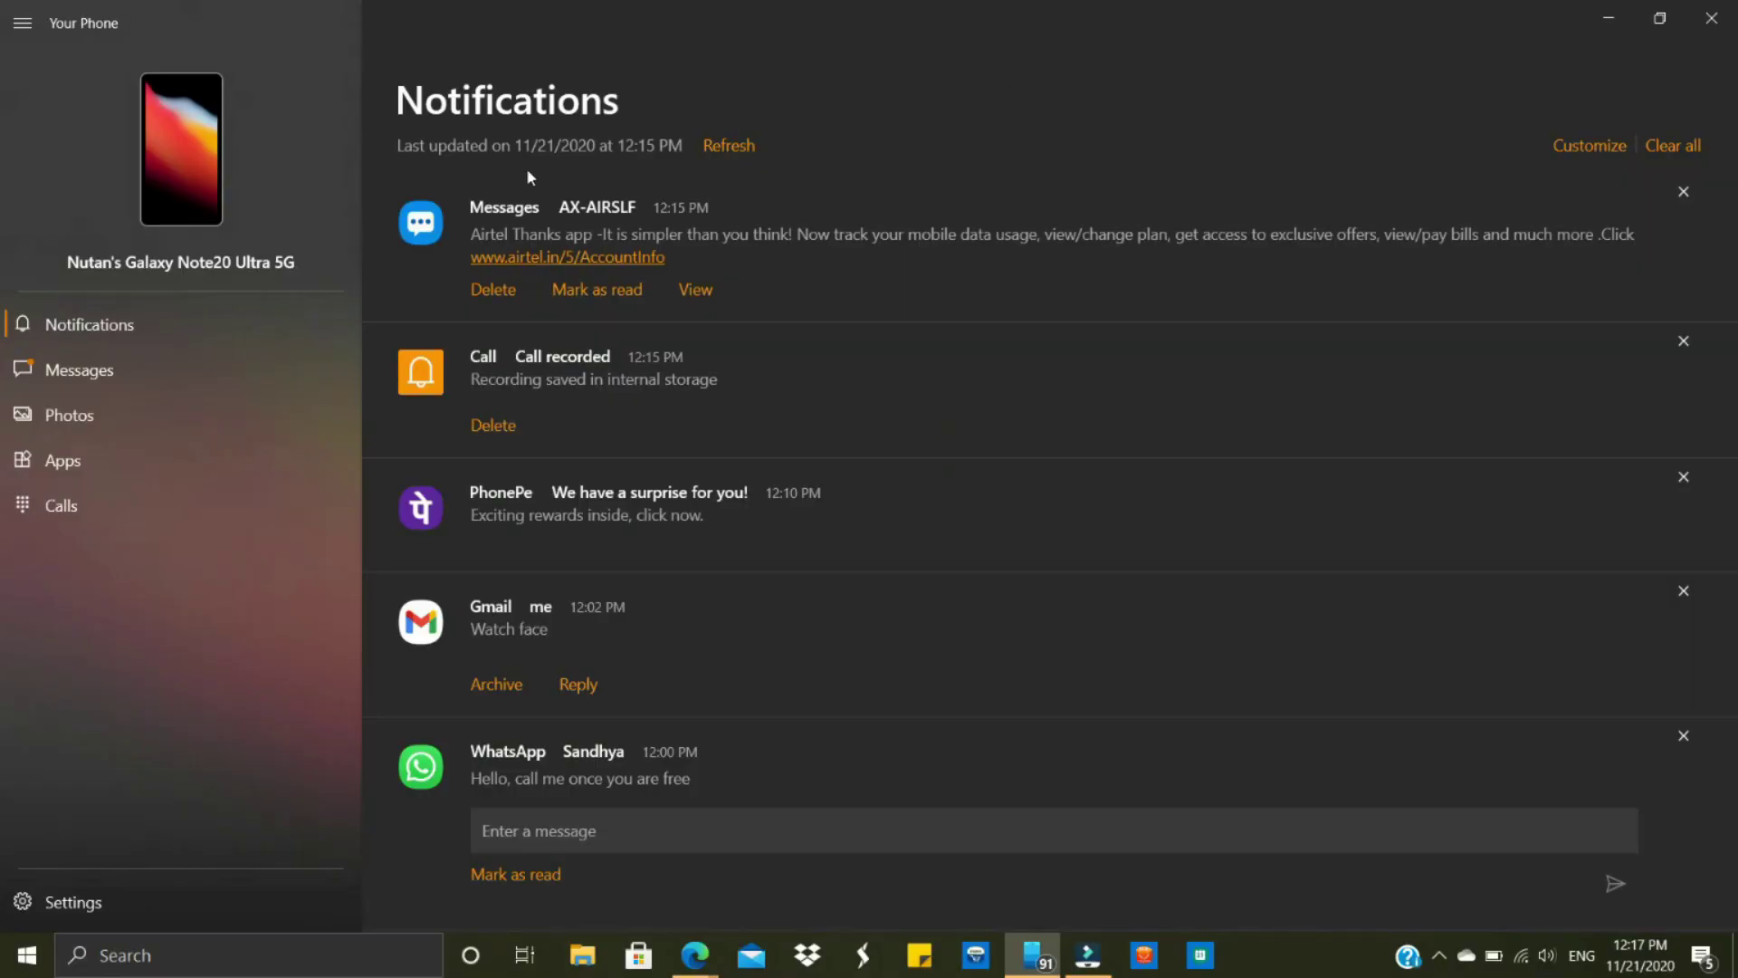
click(182, 152)
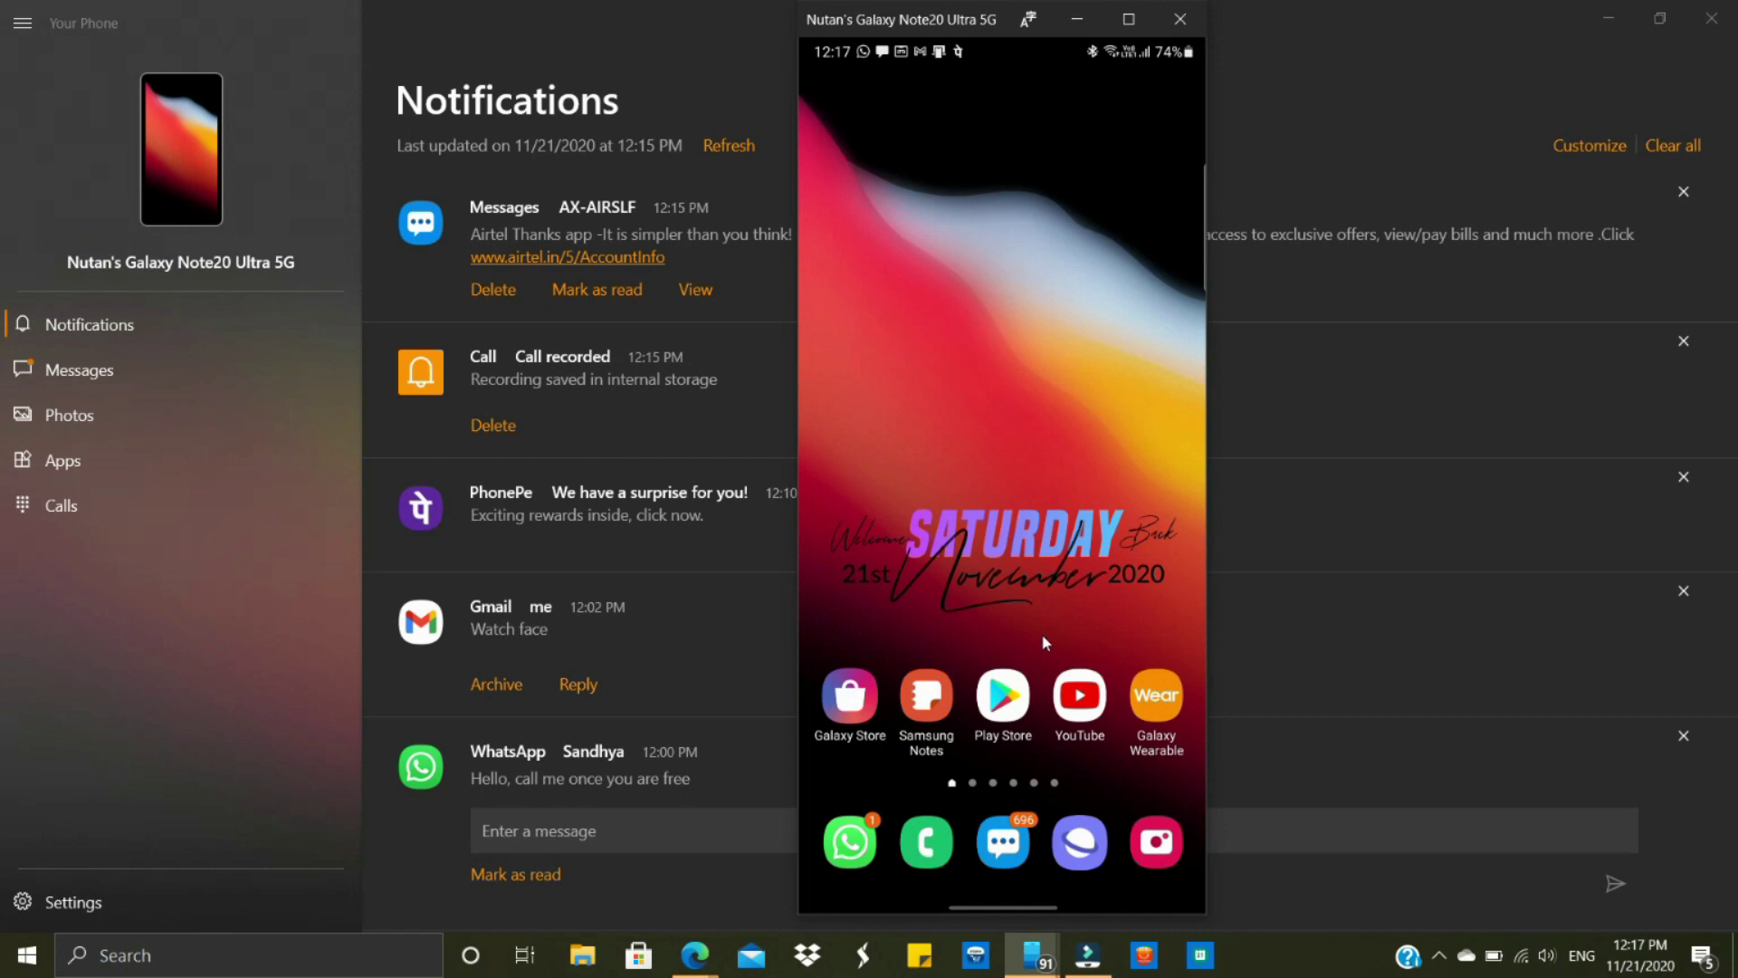
scroll(962, 810, up, 2)
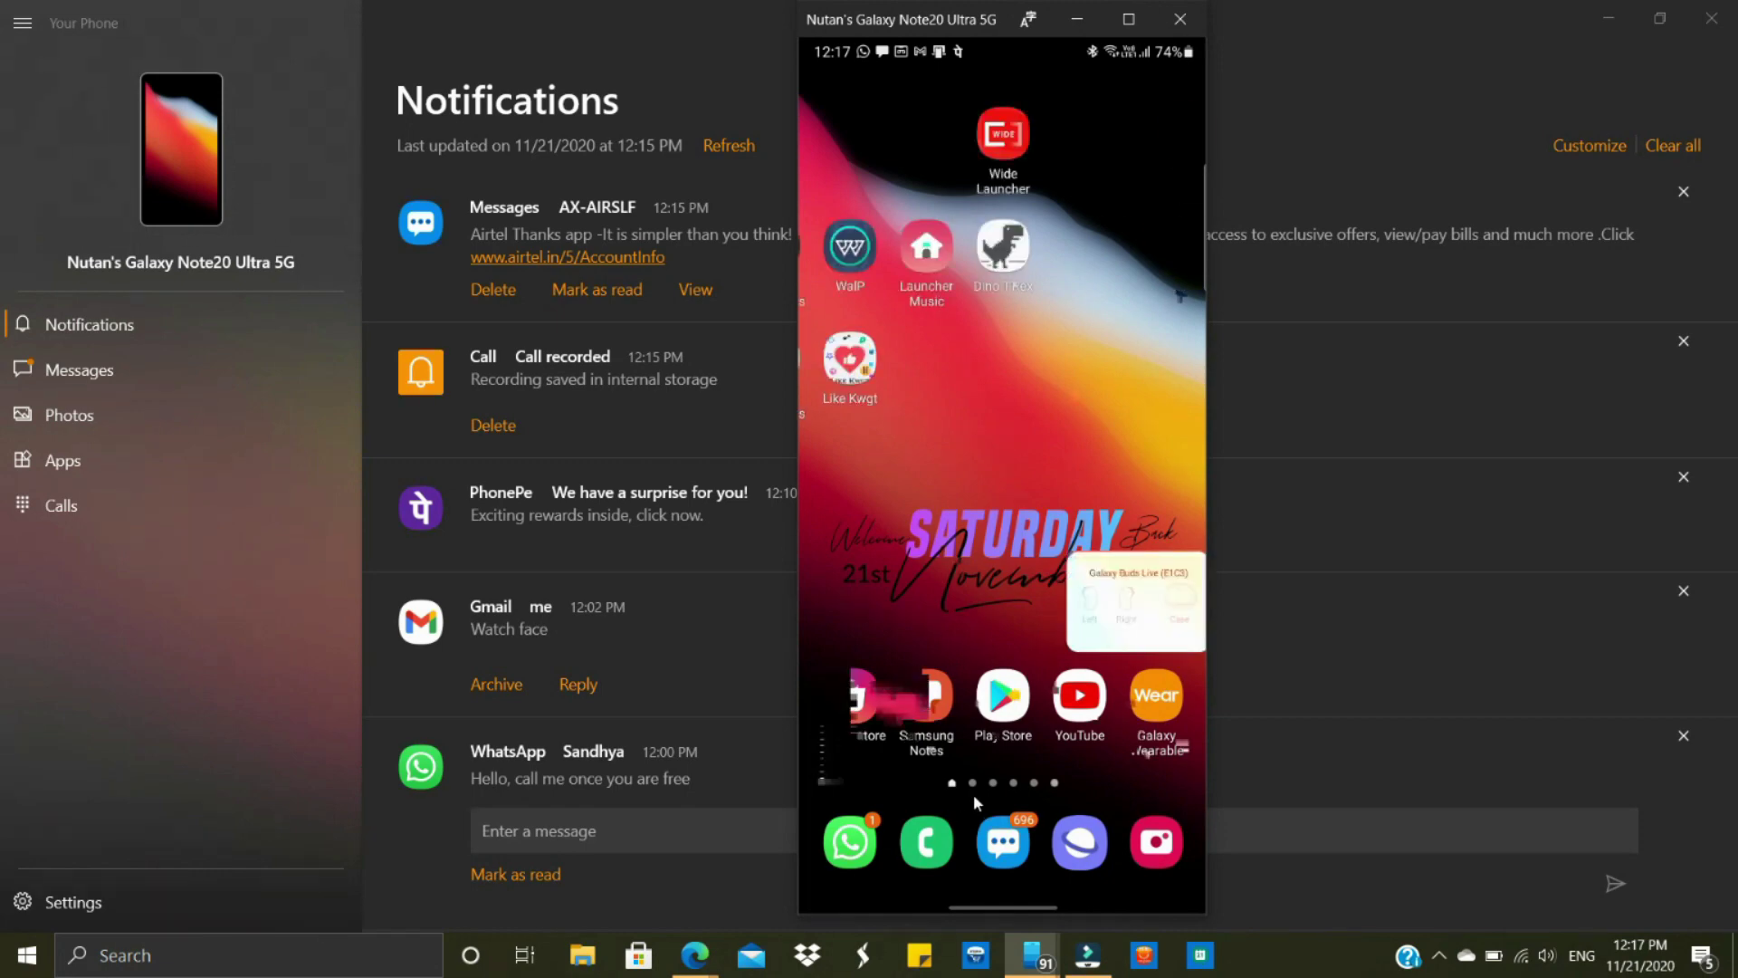
click(973, 784)
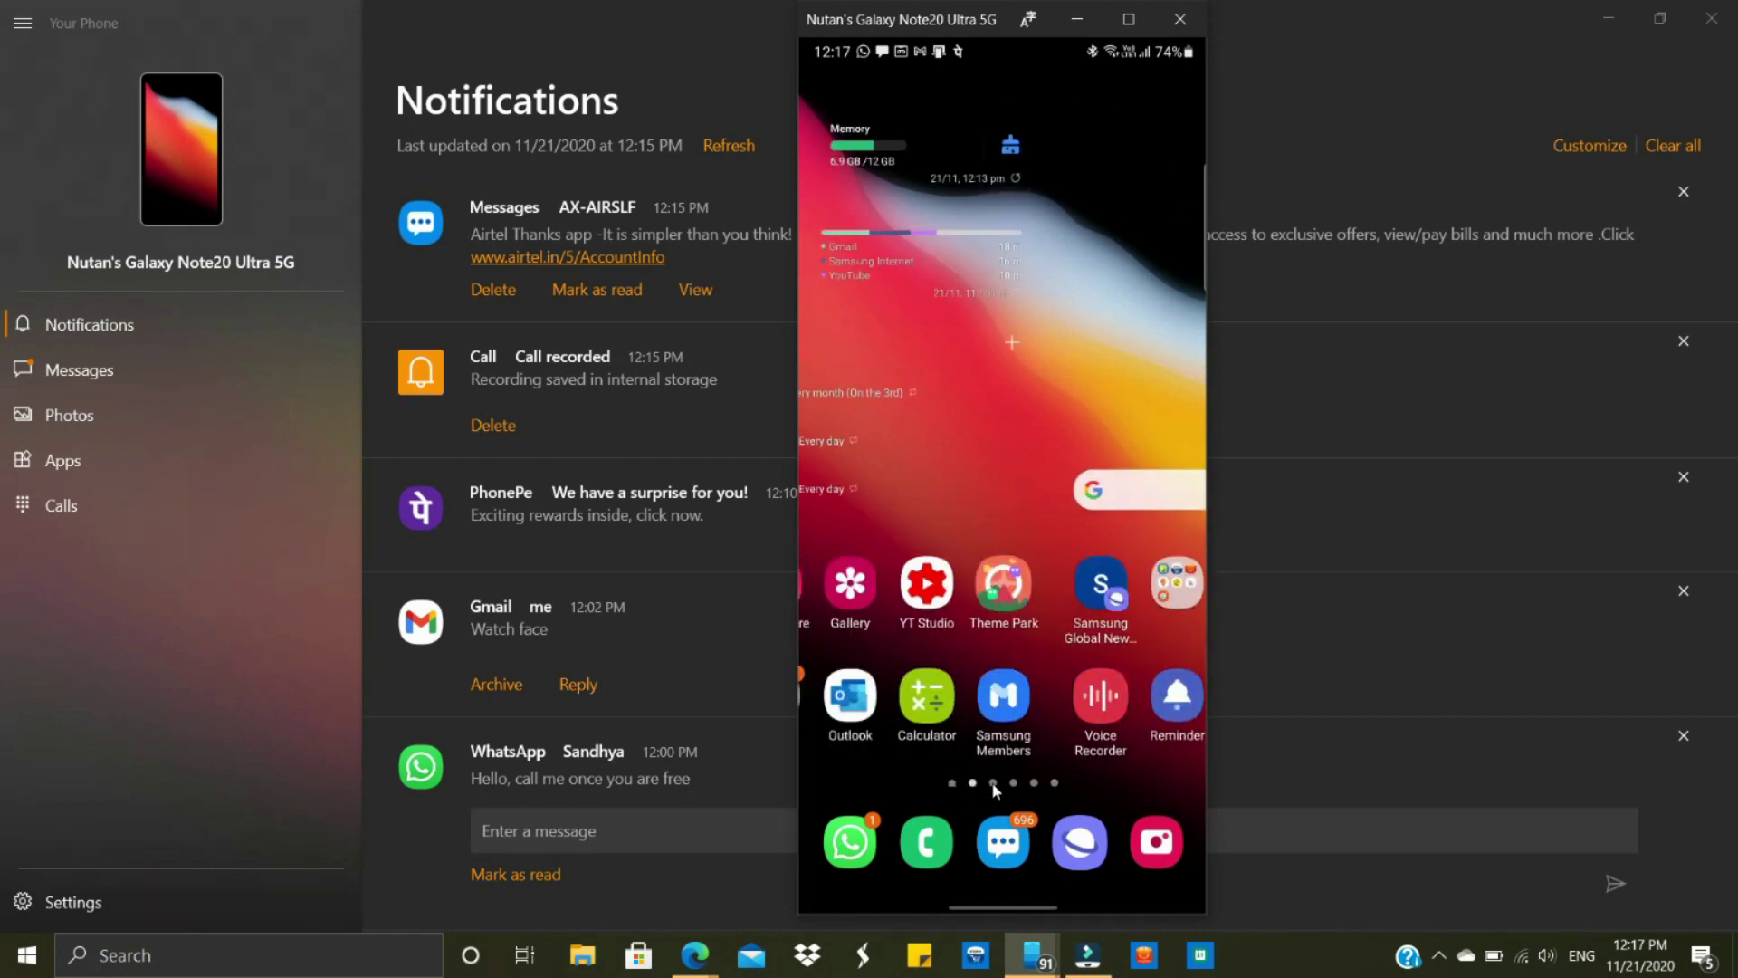
click(955, 783)
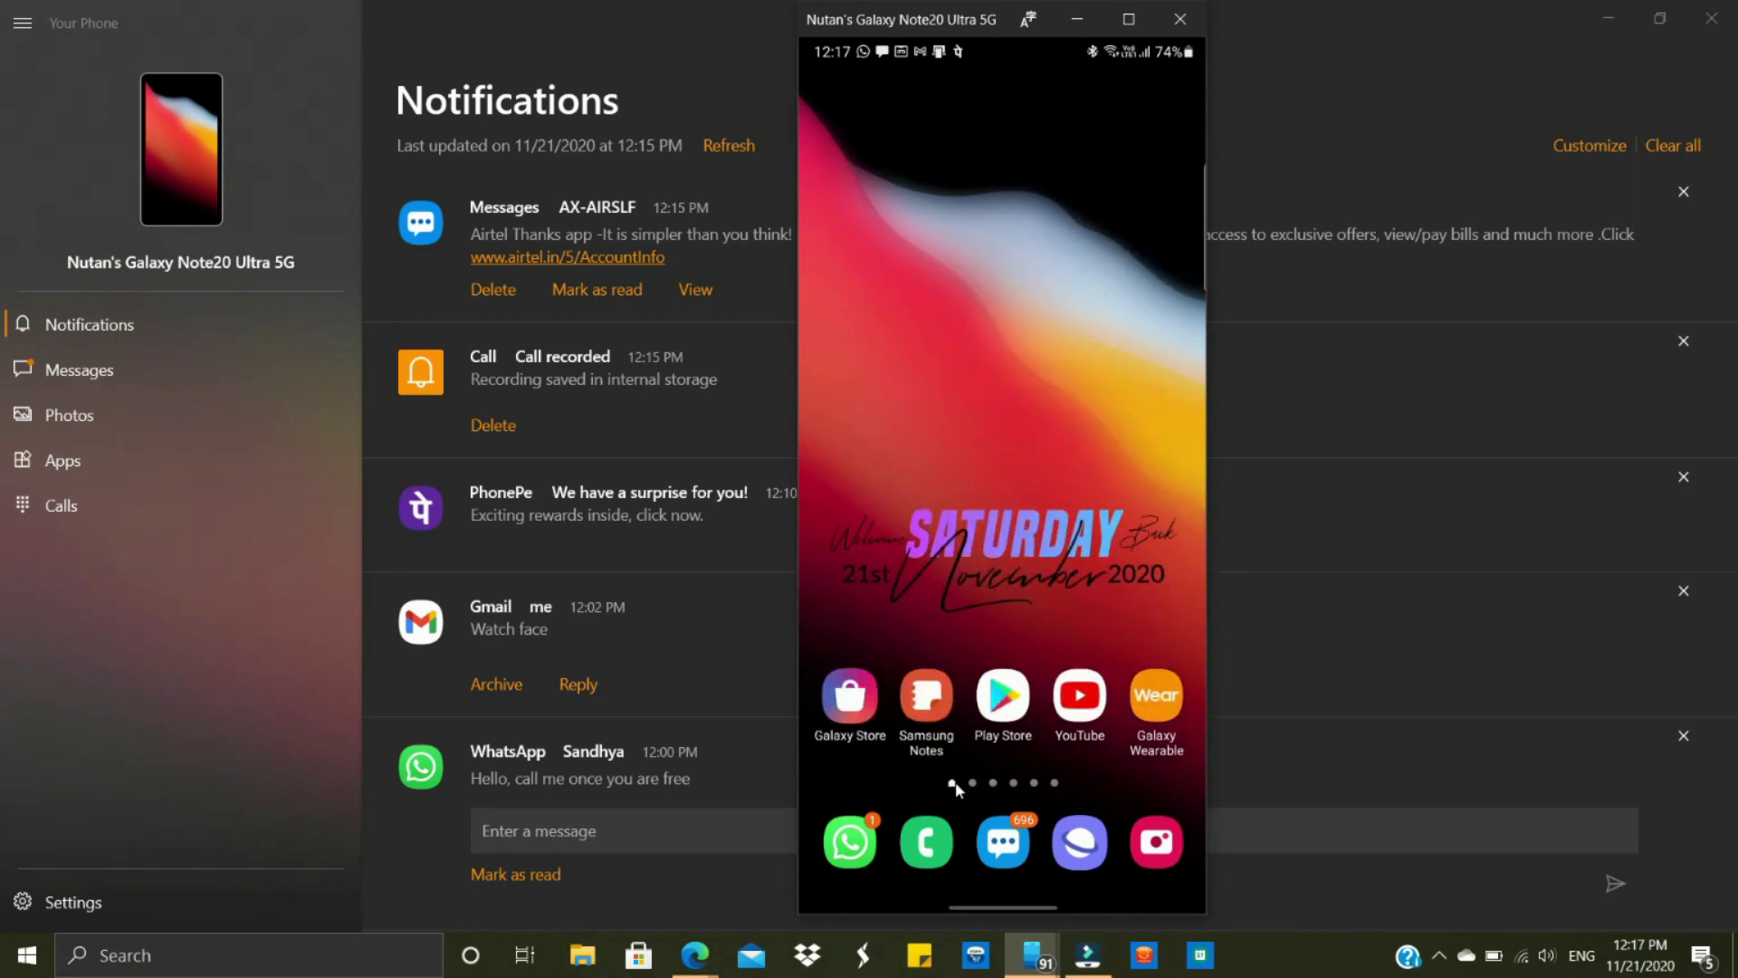
click(1003, 695)
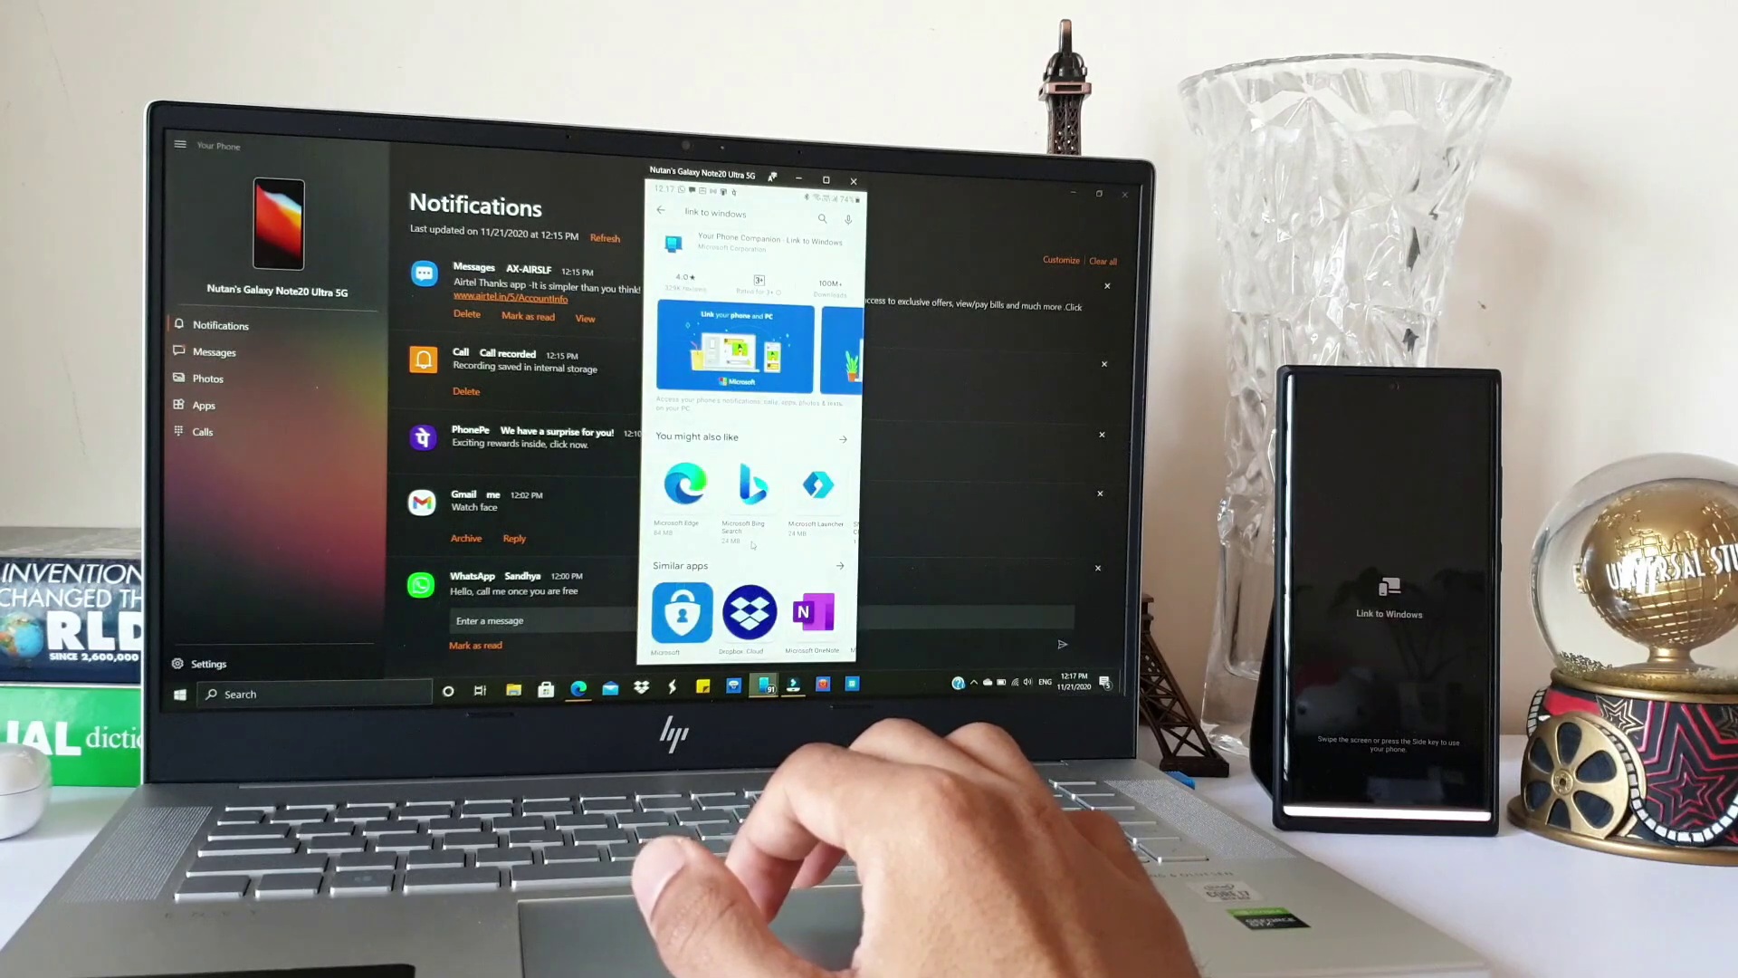
- Browse the Your Phone Companion listing and return to the Play Store home page
scroll(753, 414, down, 2)
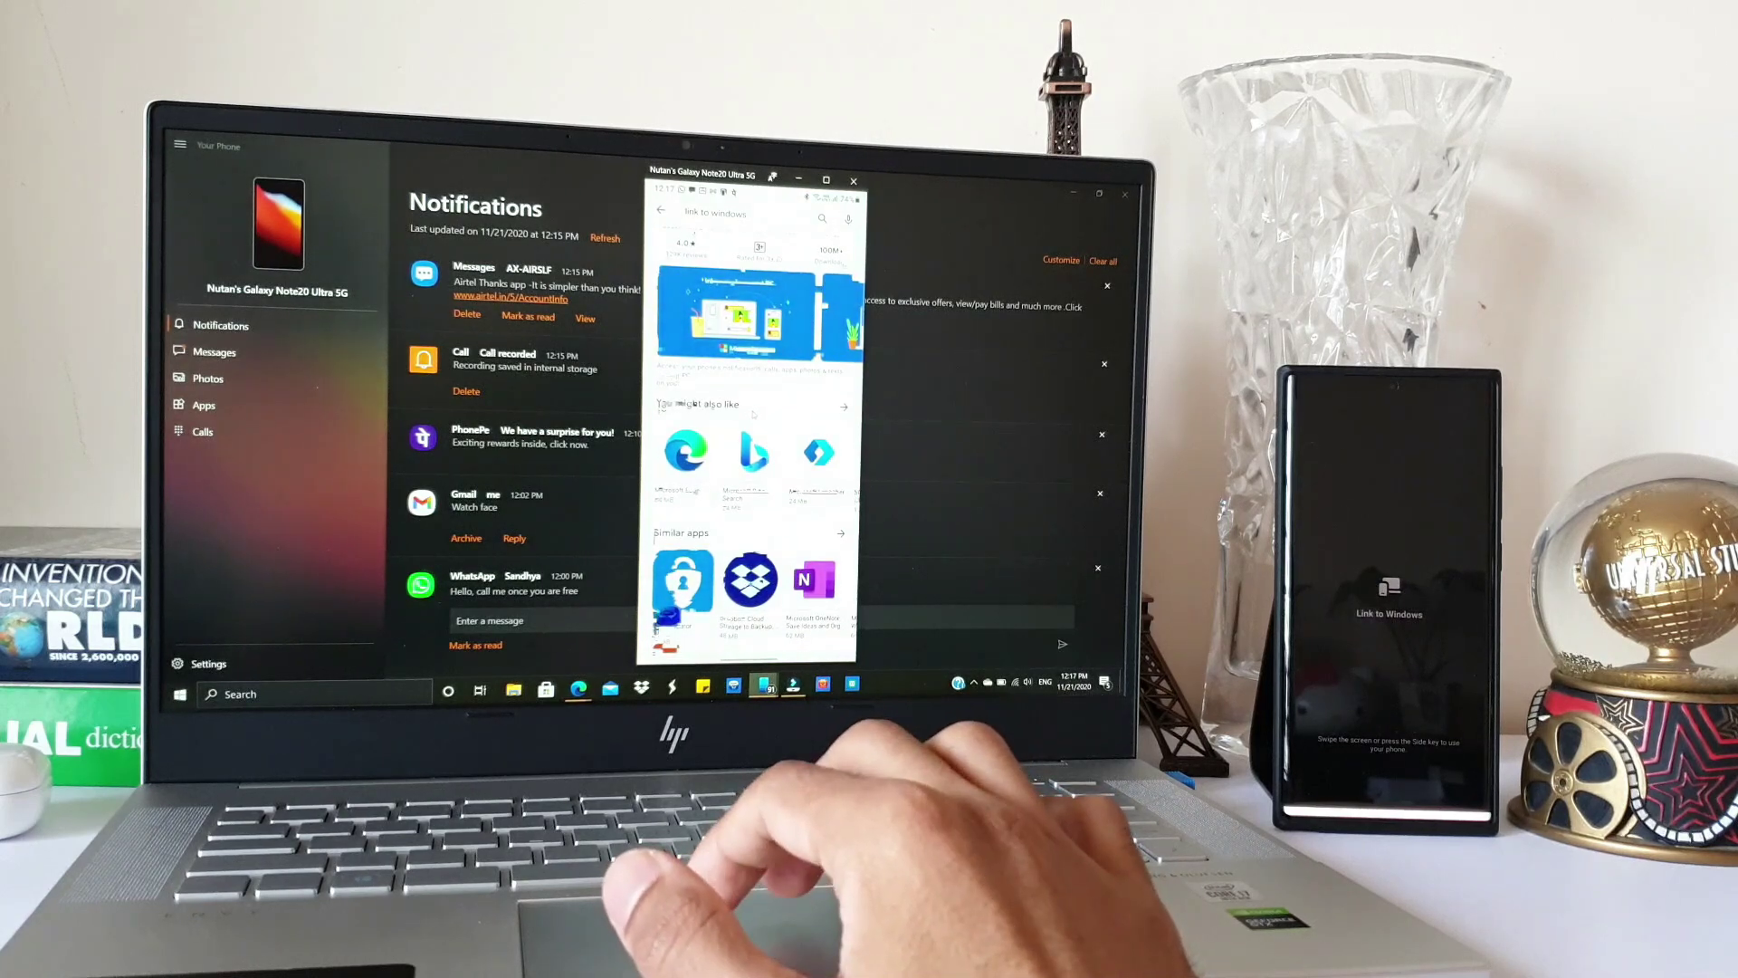
scroll(753, 415, down, 5)
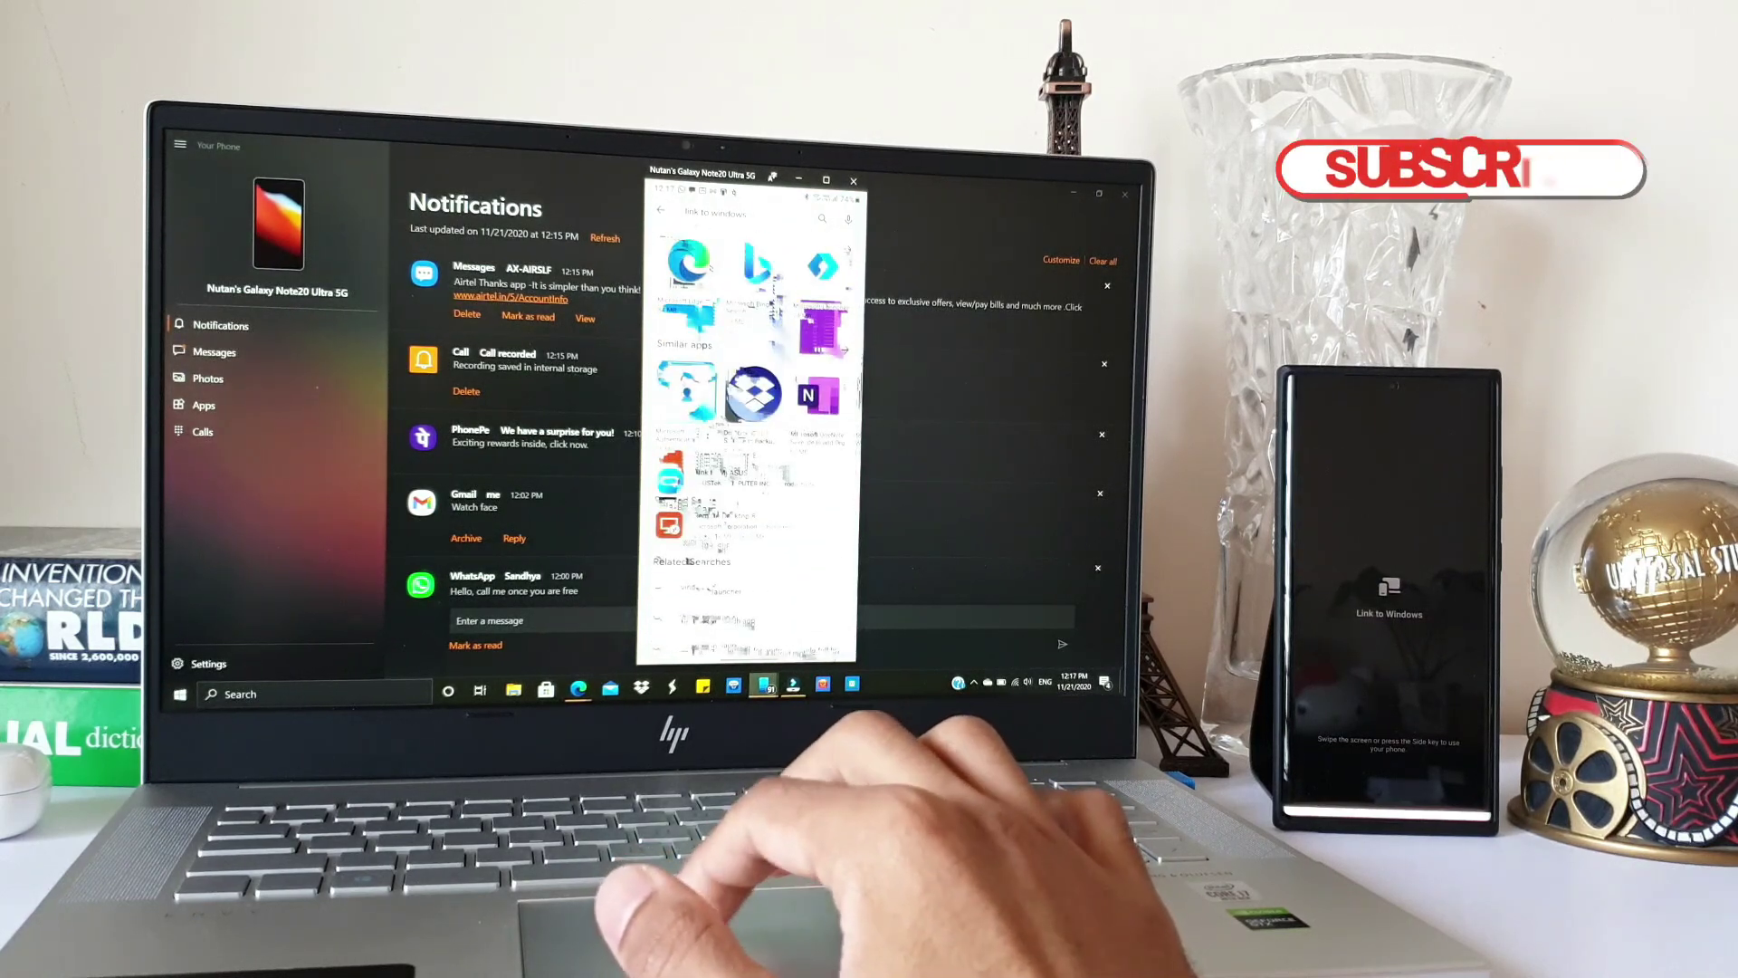
scroll(753, 415, up, 3)
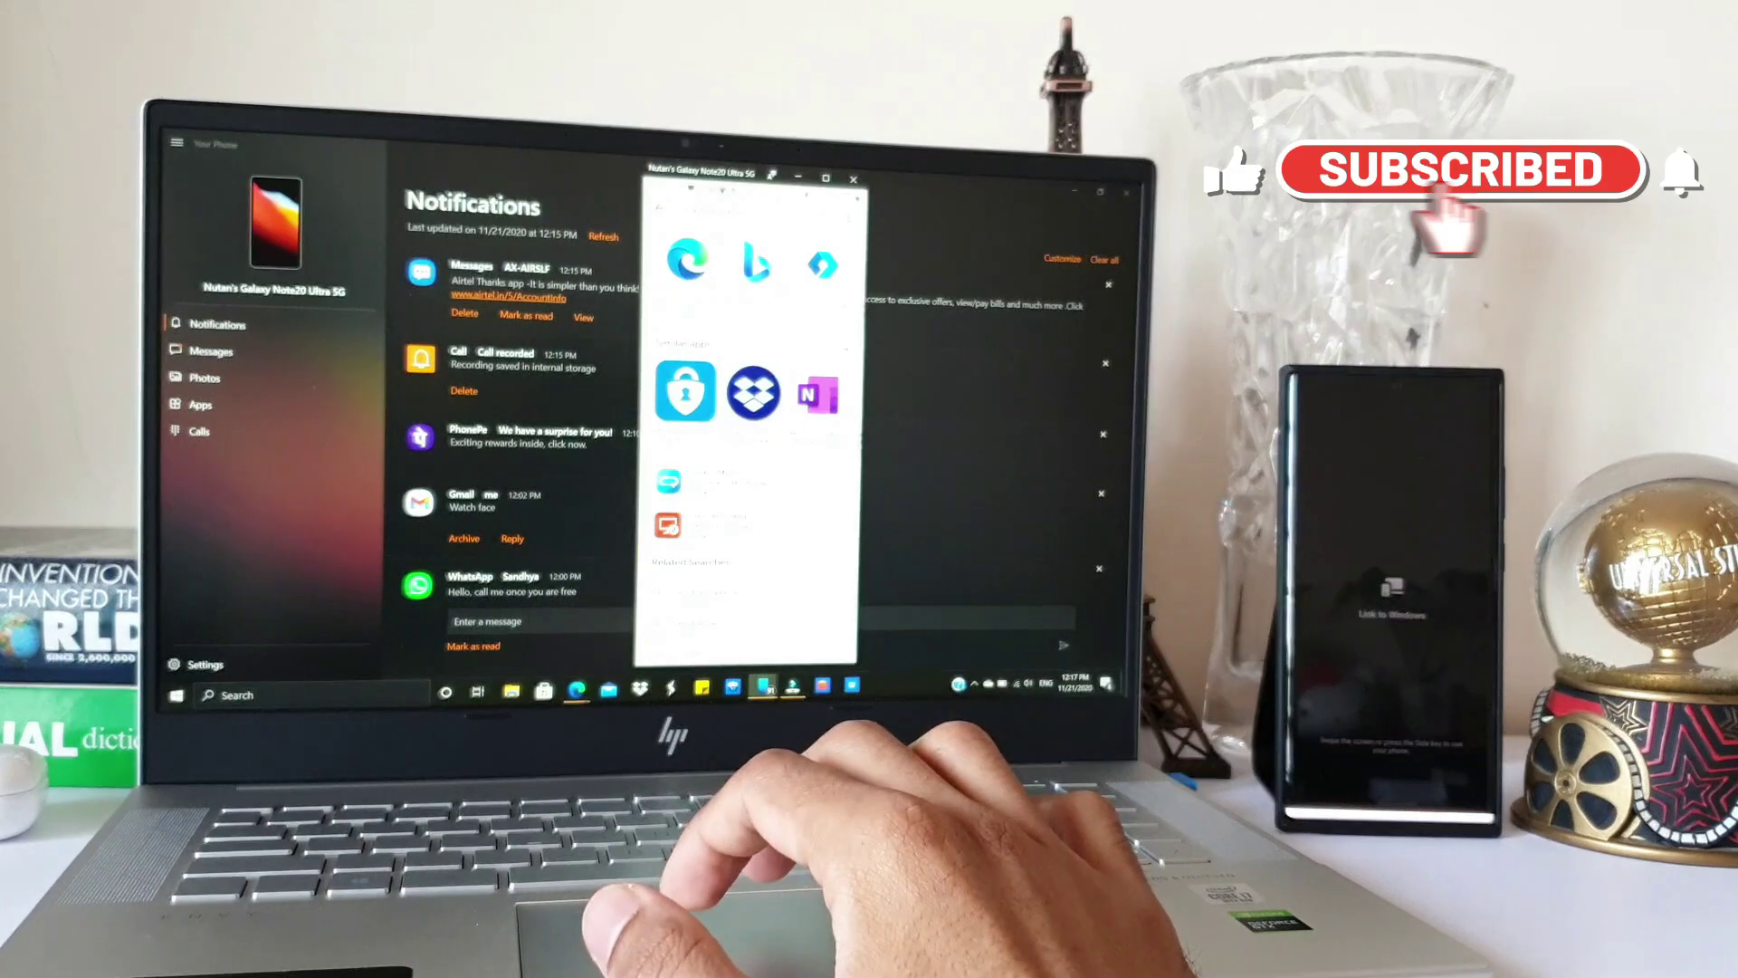
click(660, 211)
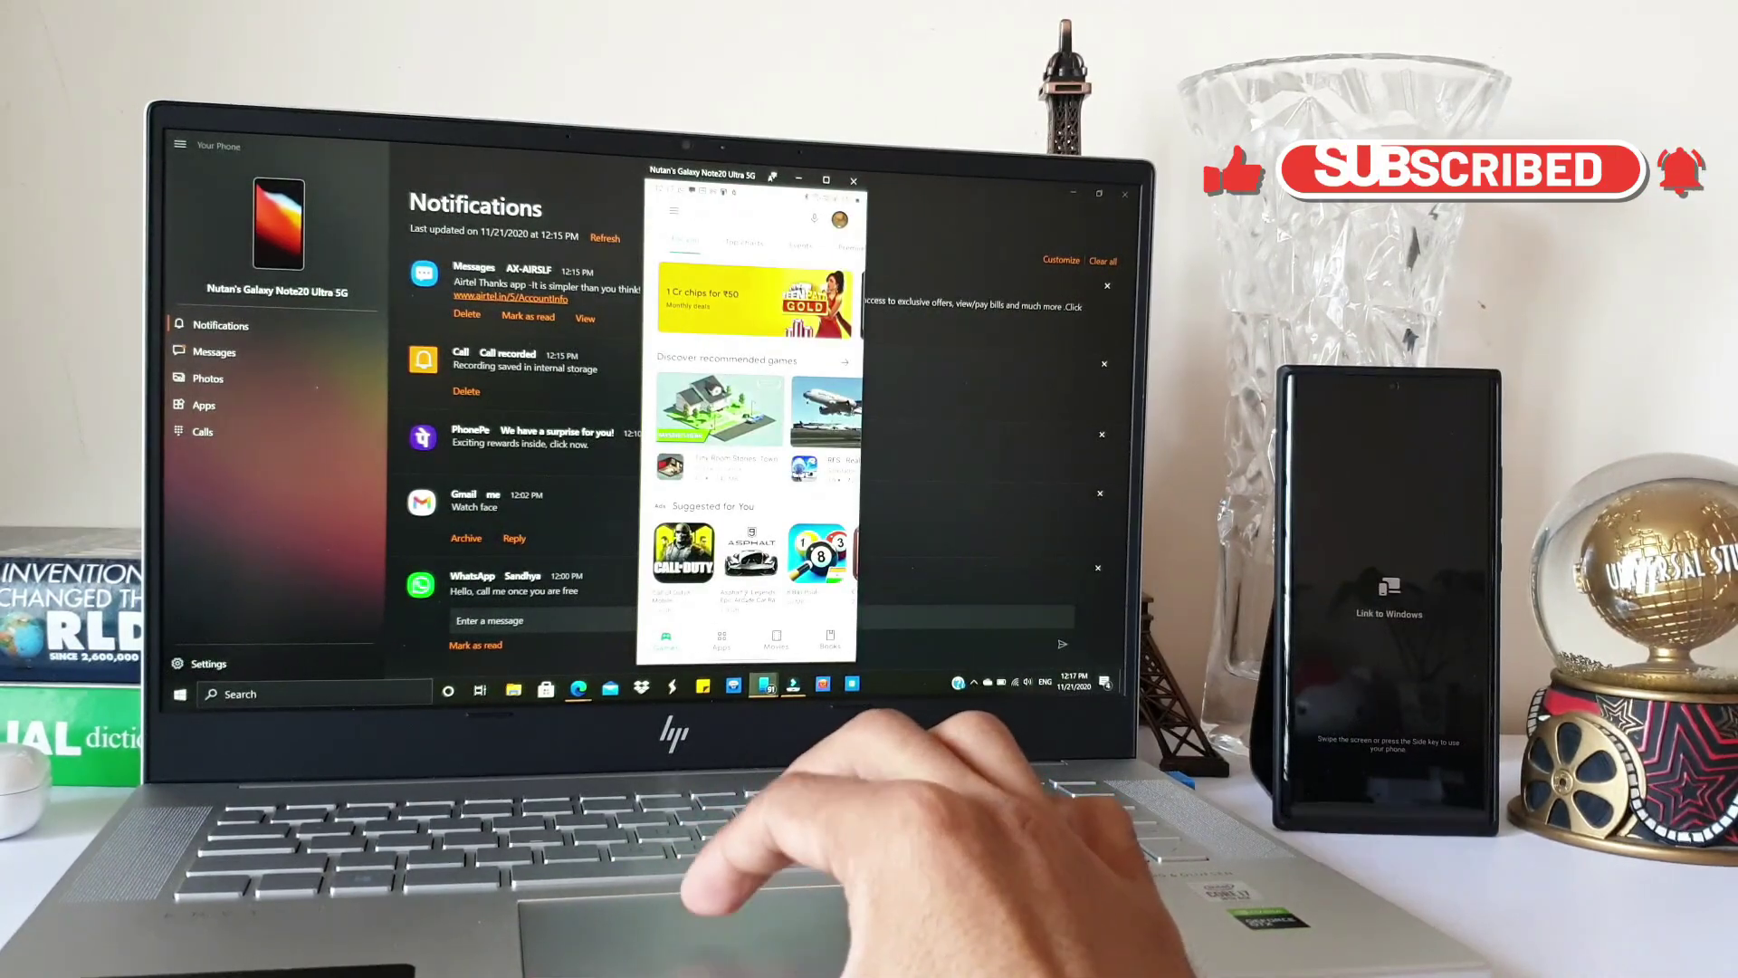
- Play the watch video from the mirrored phone's Gallery, then close the mirror window
drag(741, 667, 745, 590)
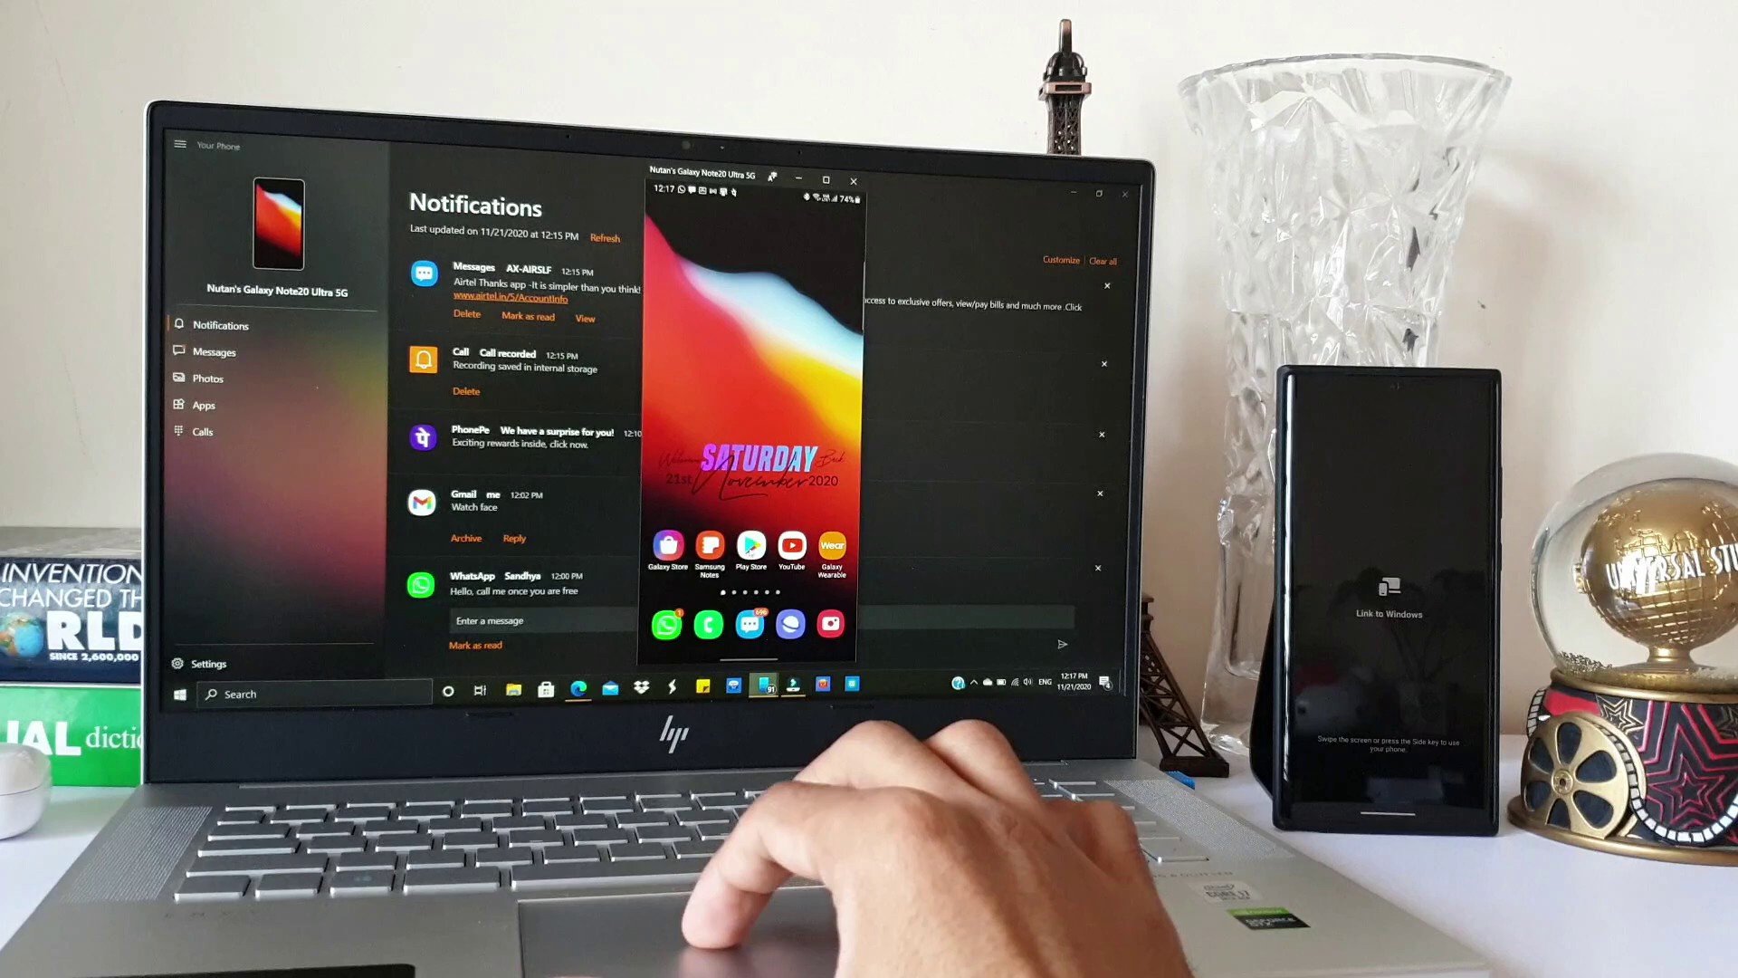
click(735, 595)
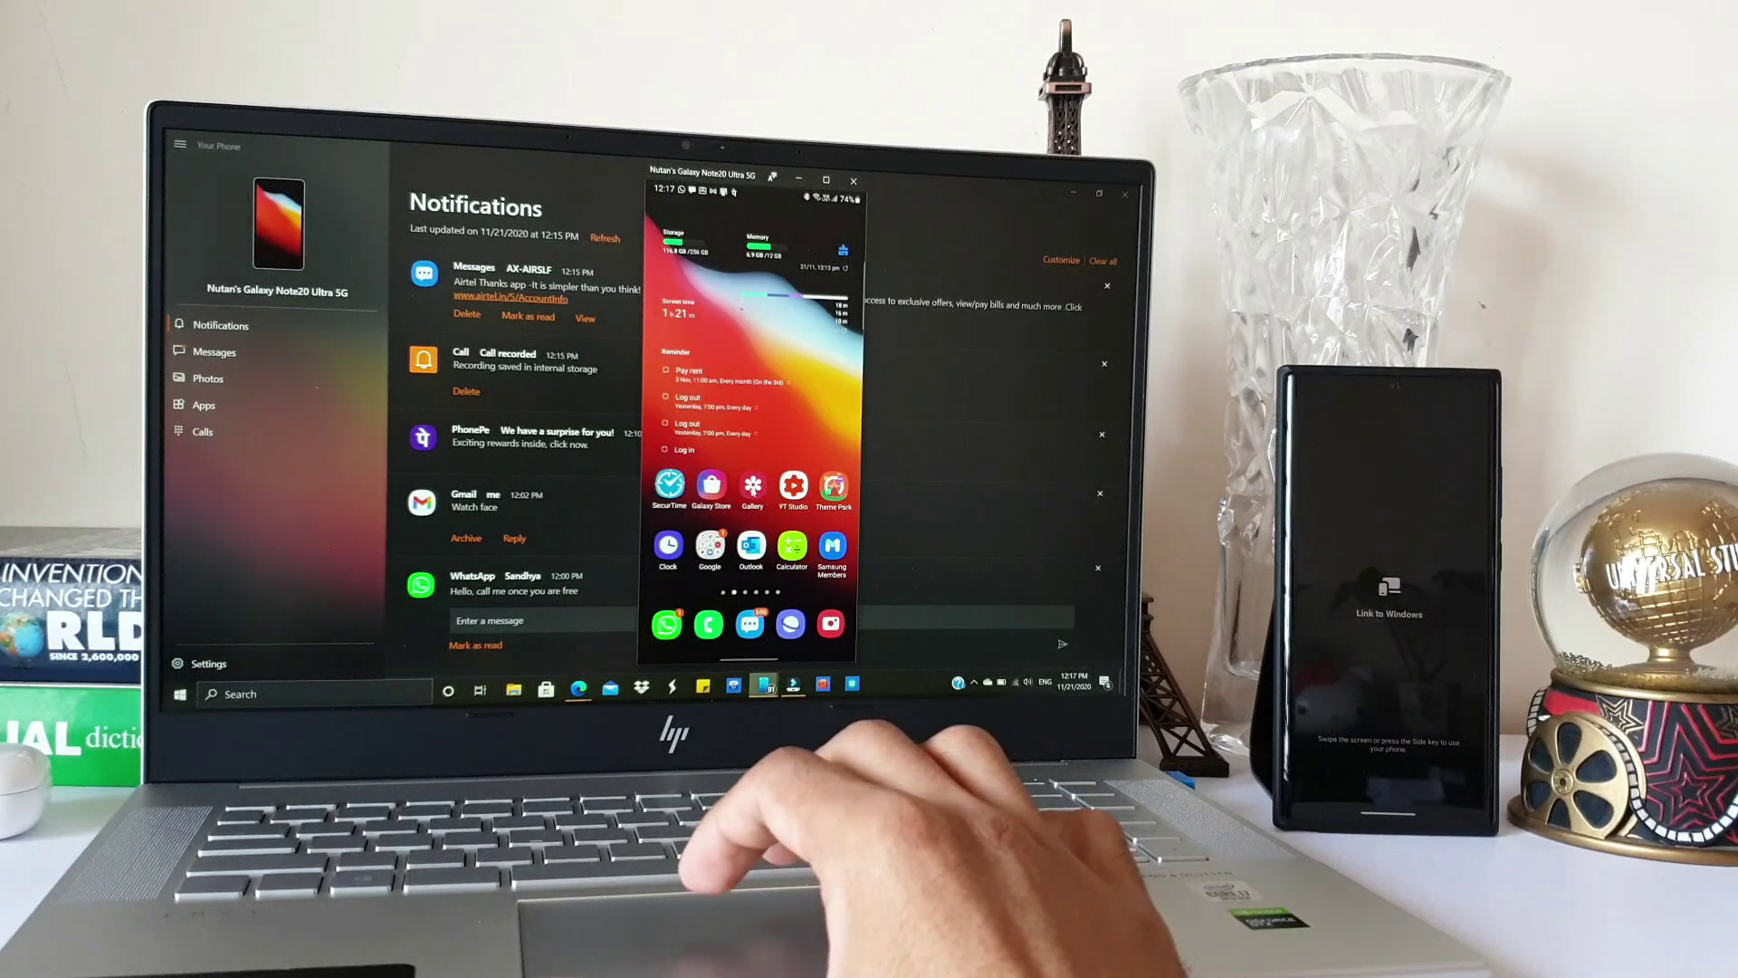
click(753, 488)
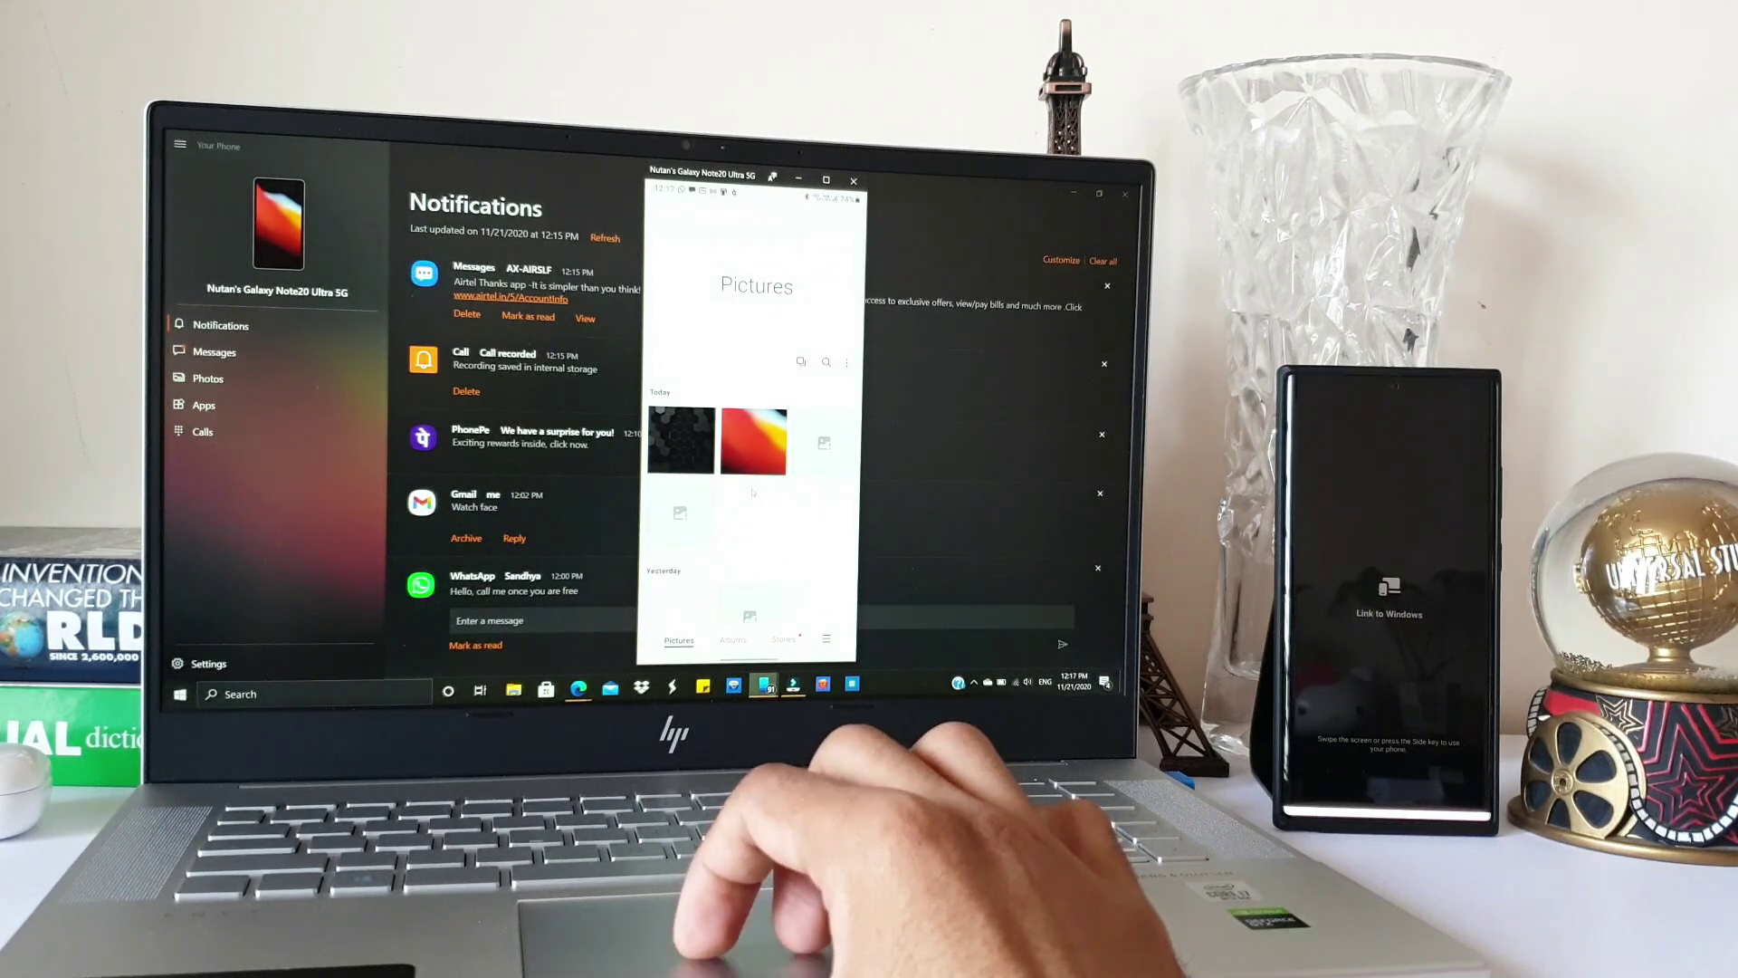
scroll(752, 491, down, 3)
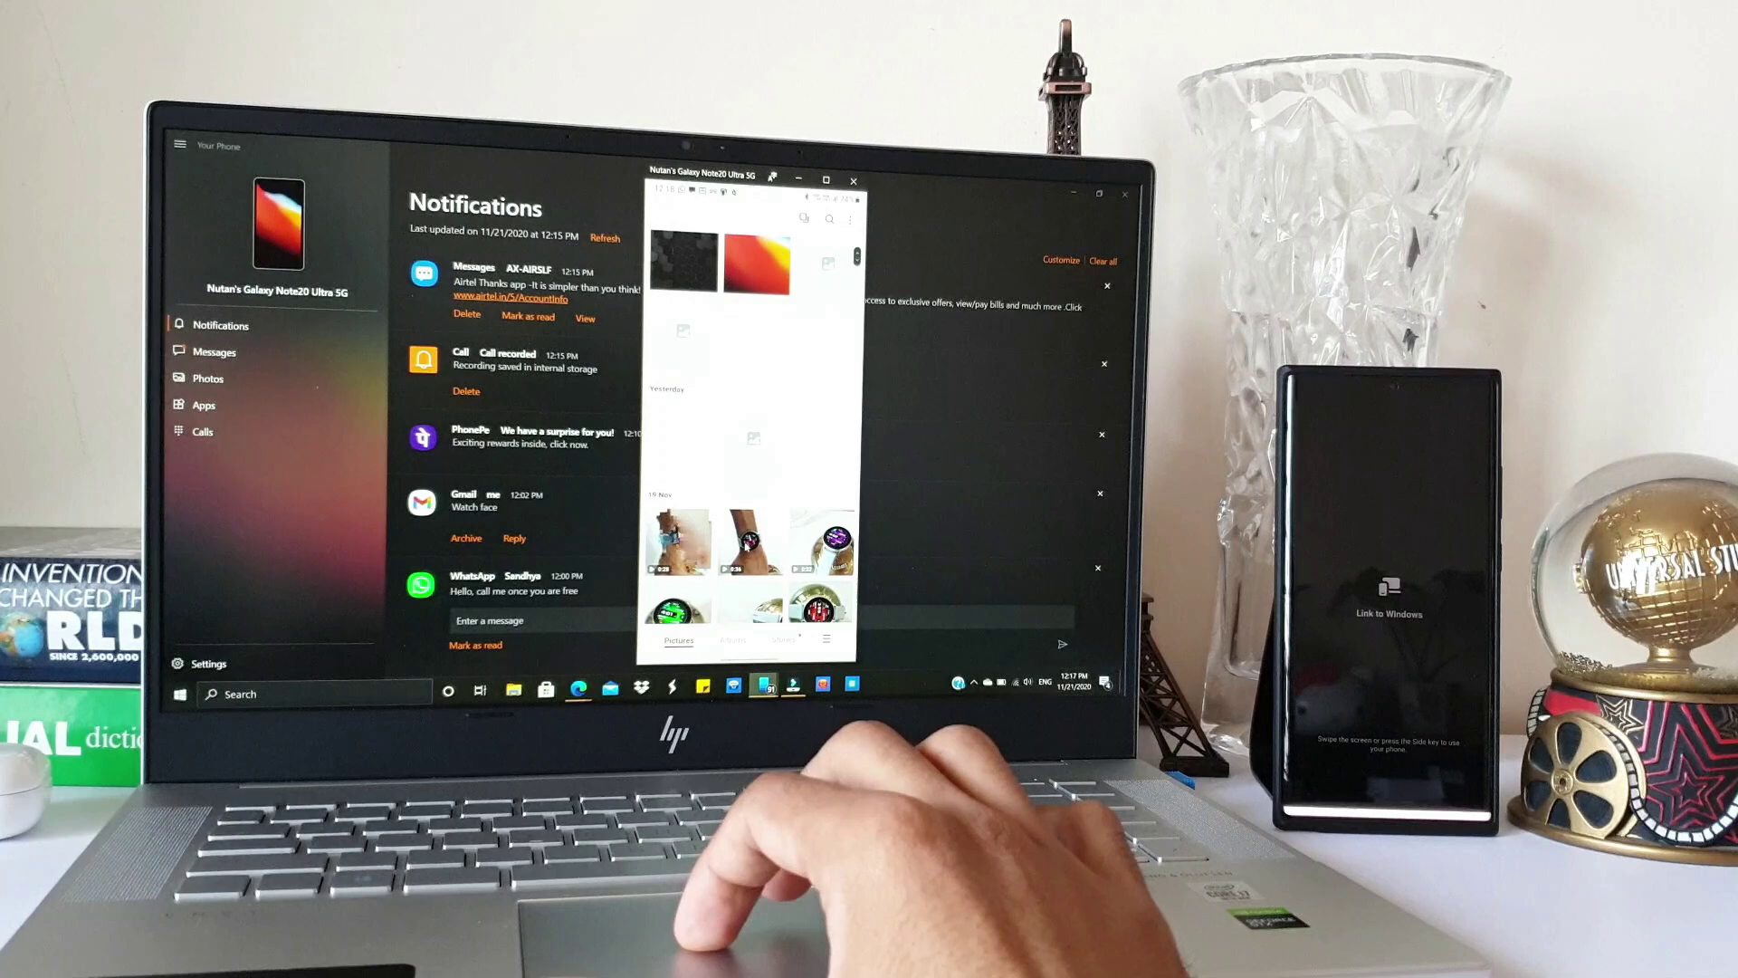
click(744, 552)
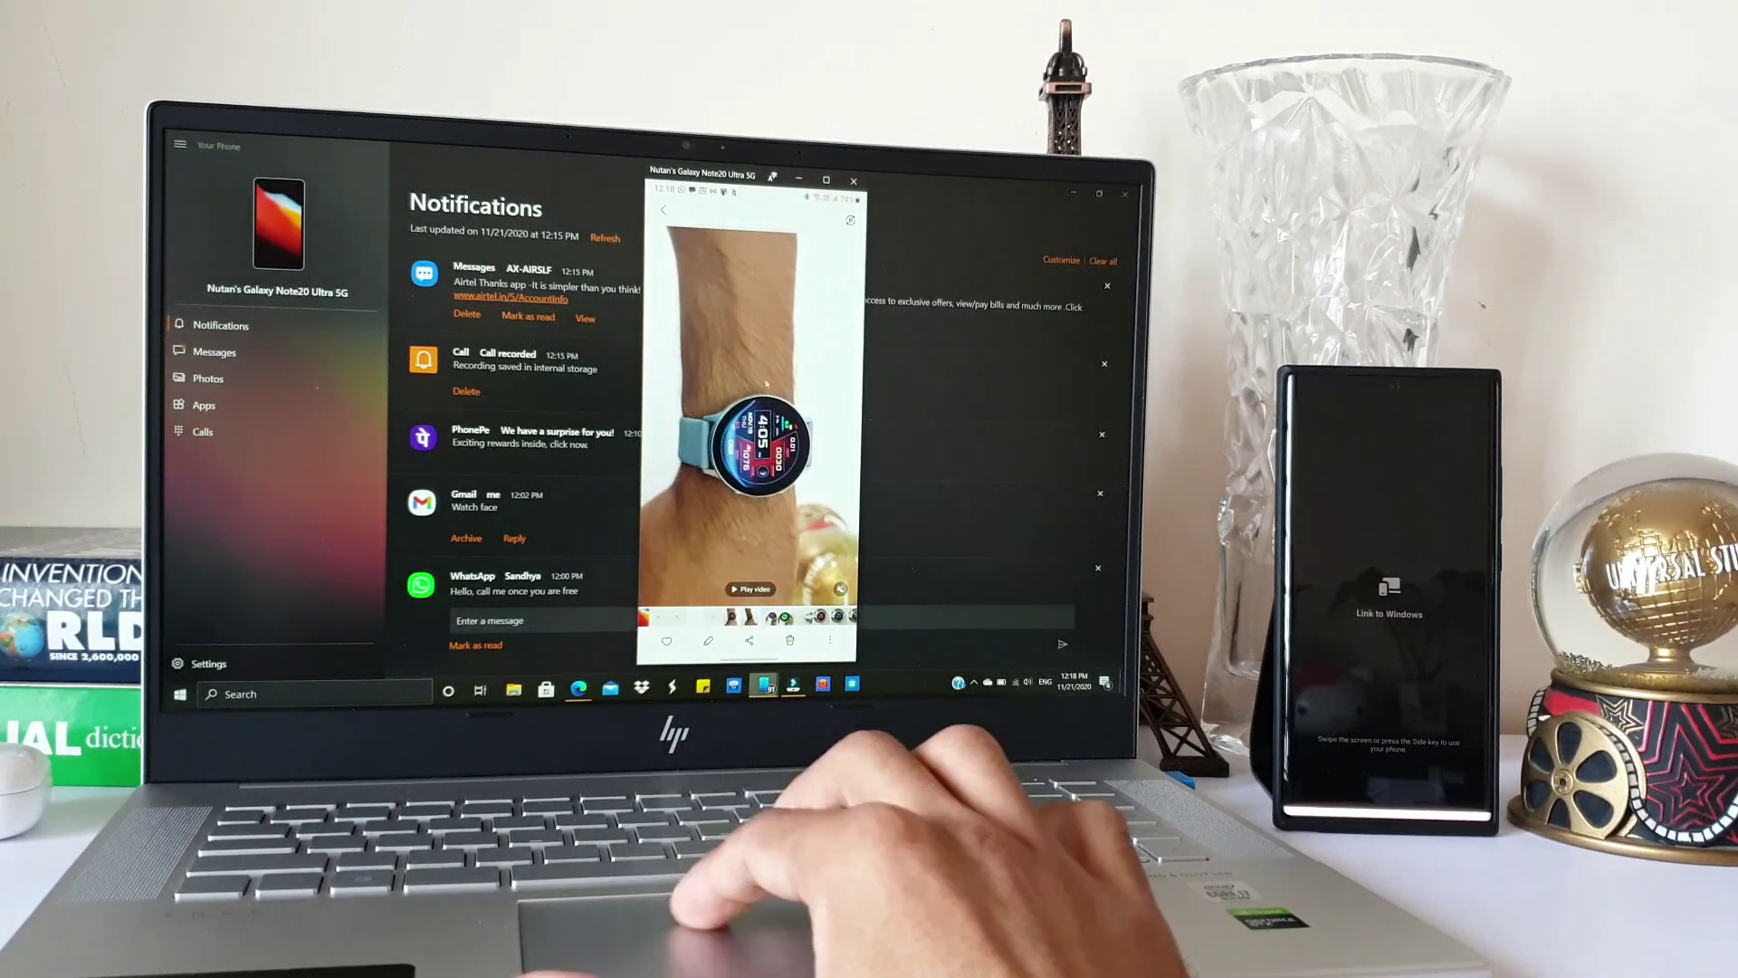
click(856, 184)
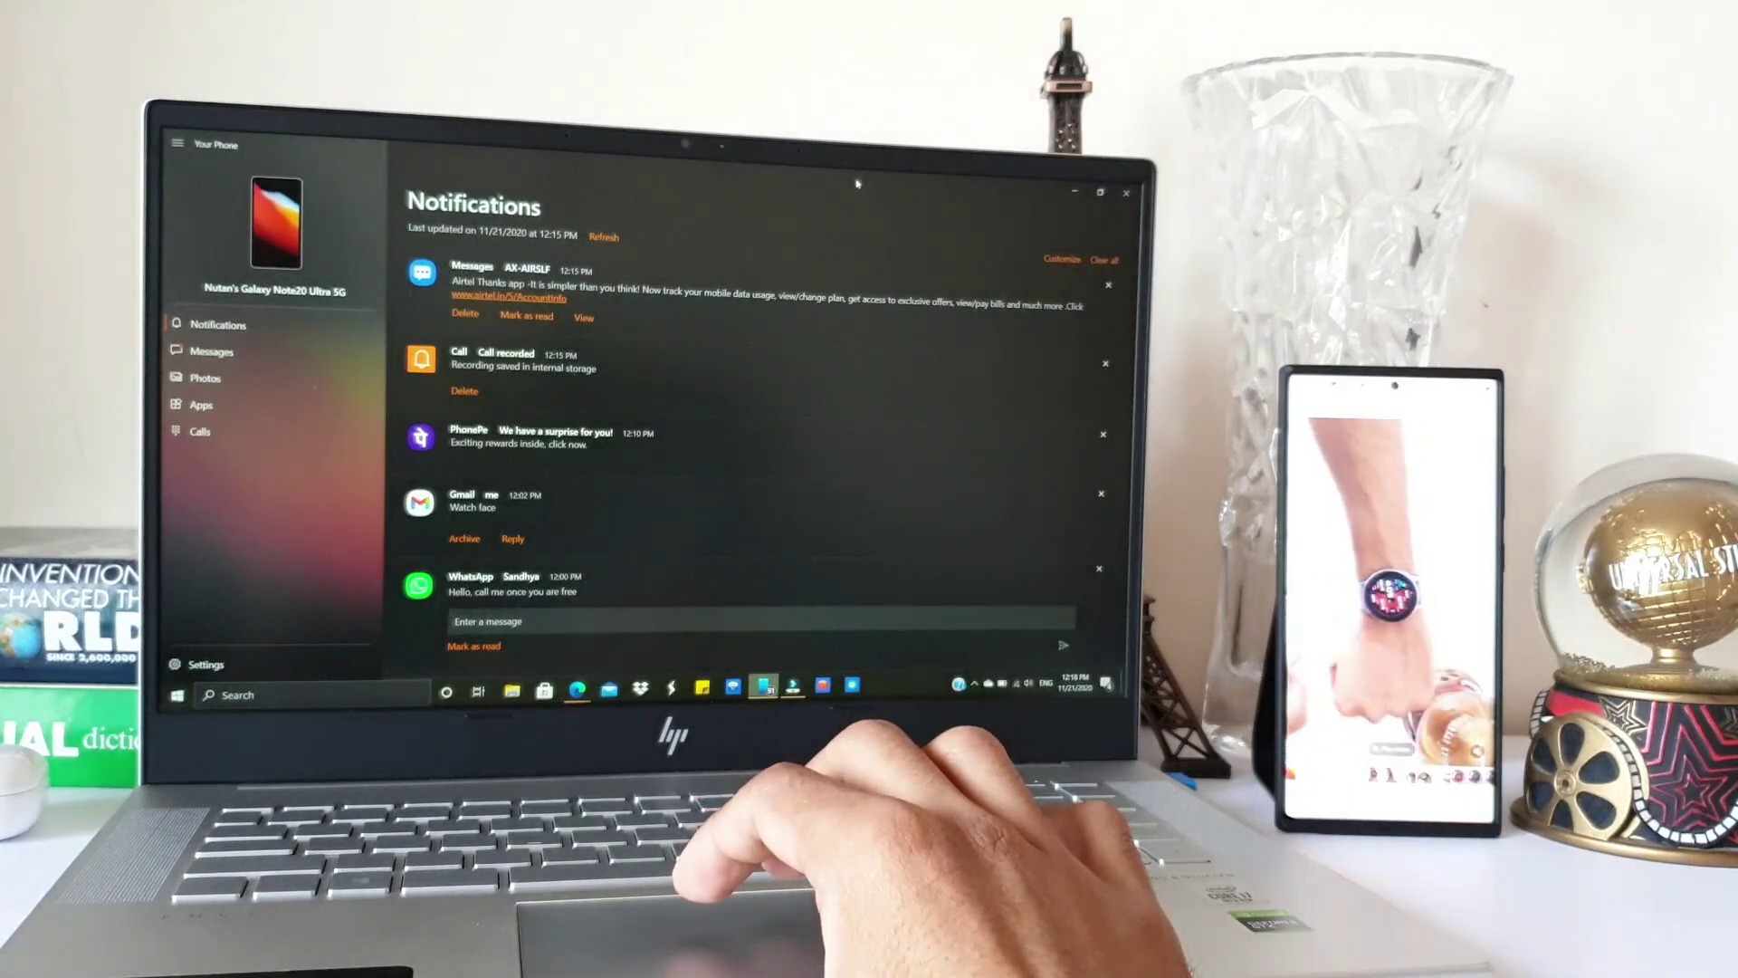